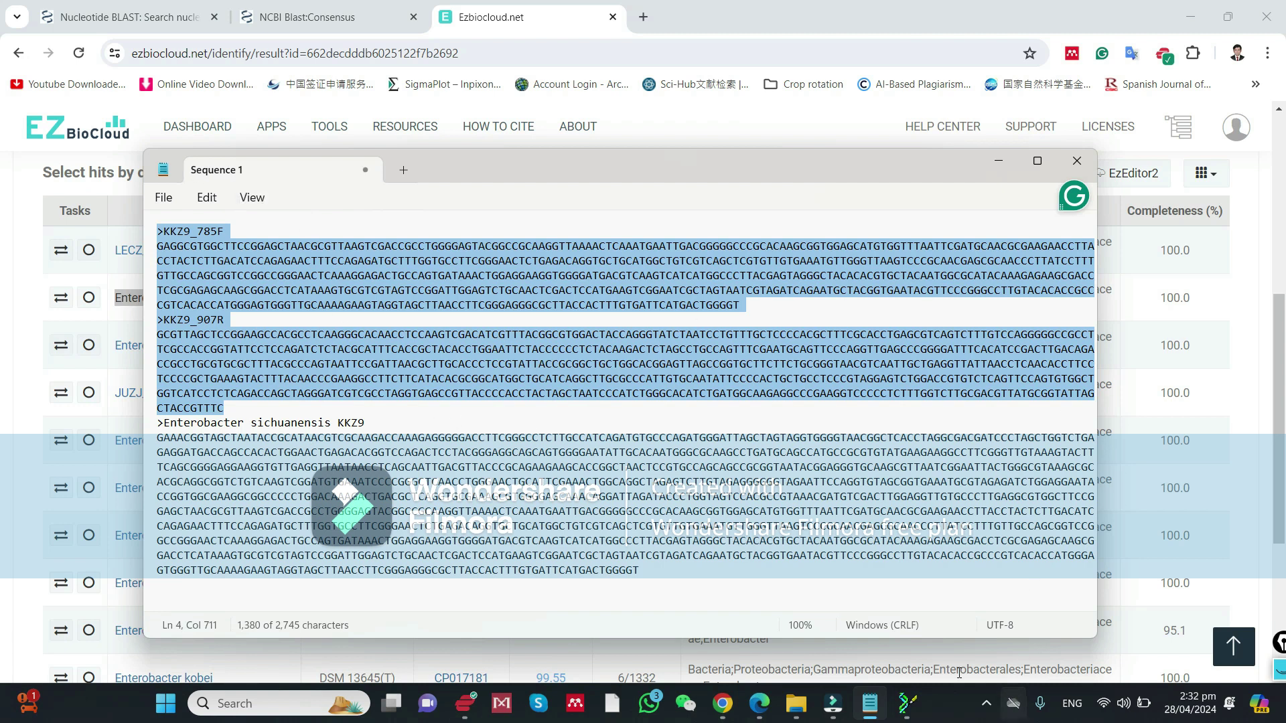
In File Explorer, copy the KKZ9_785F text document from the Sequences folder into the parent Sequencing folder.
click(800, 709)
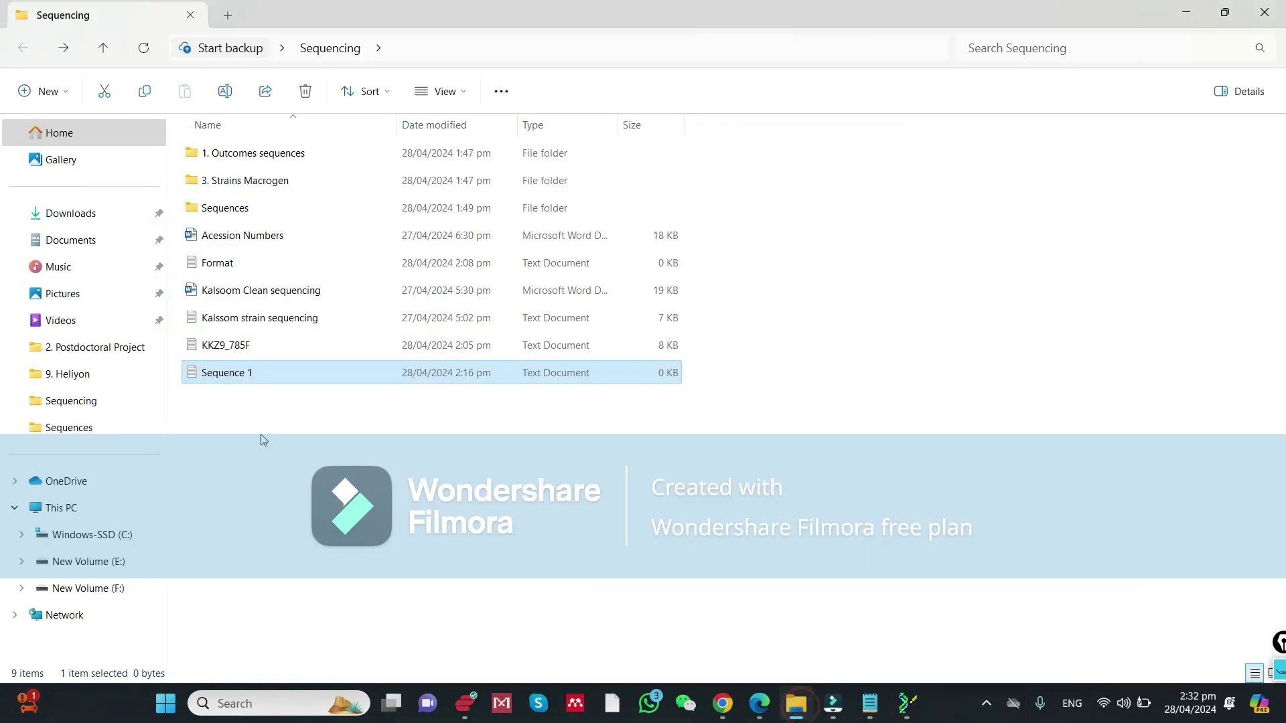
double_click(253, 209)
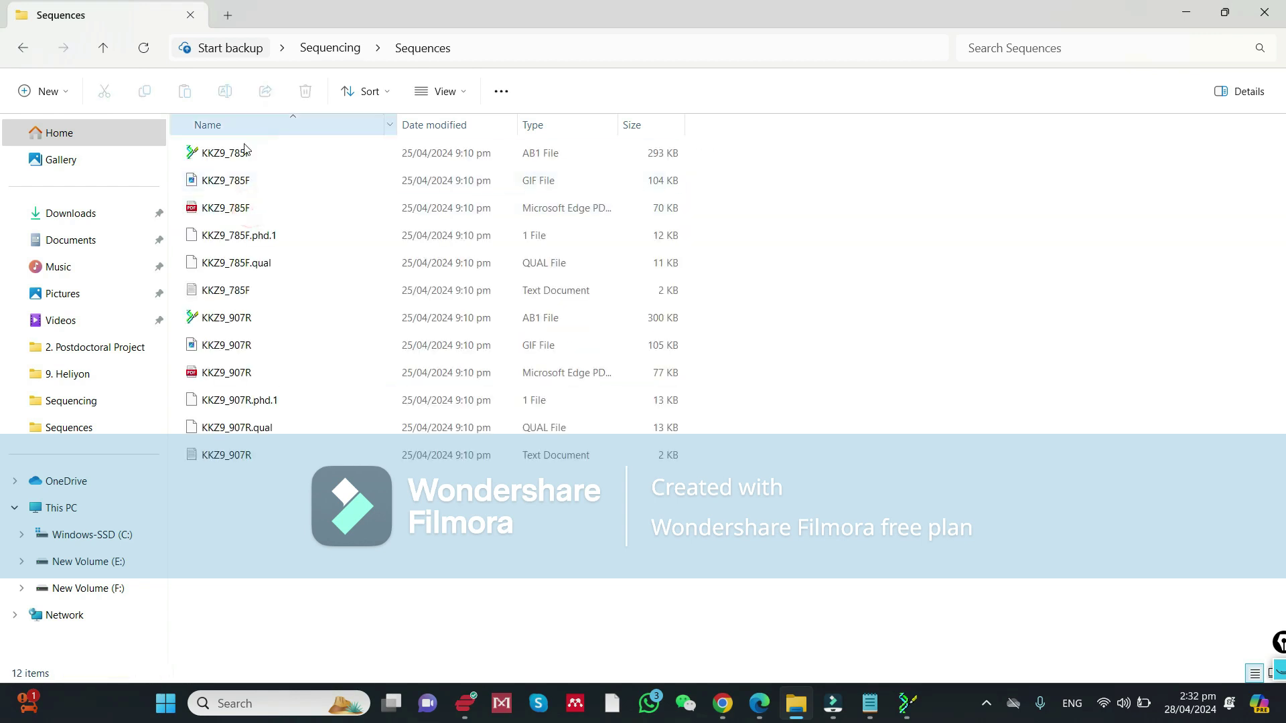
click(225, 291)
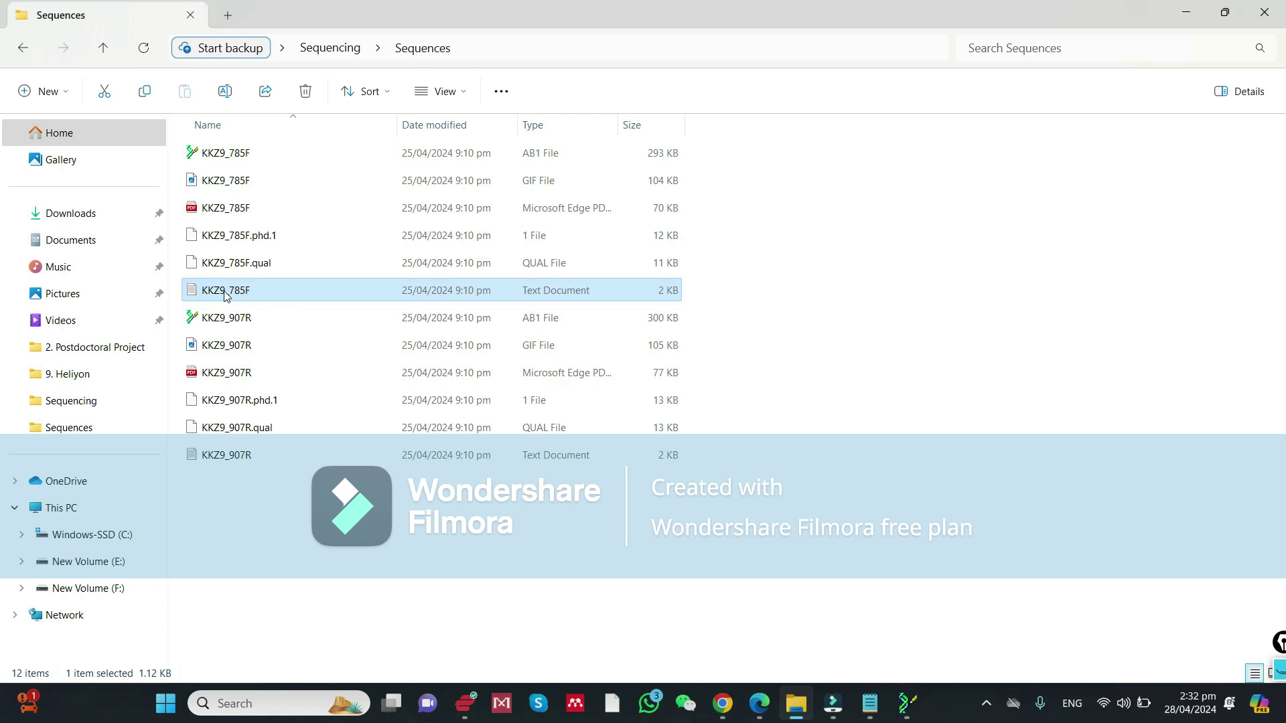
click(224, 293)
double_click(224, 293)
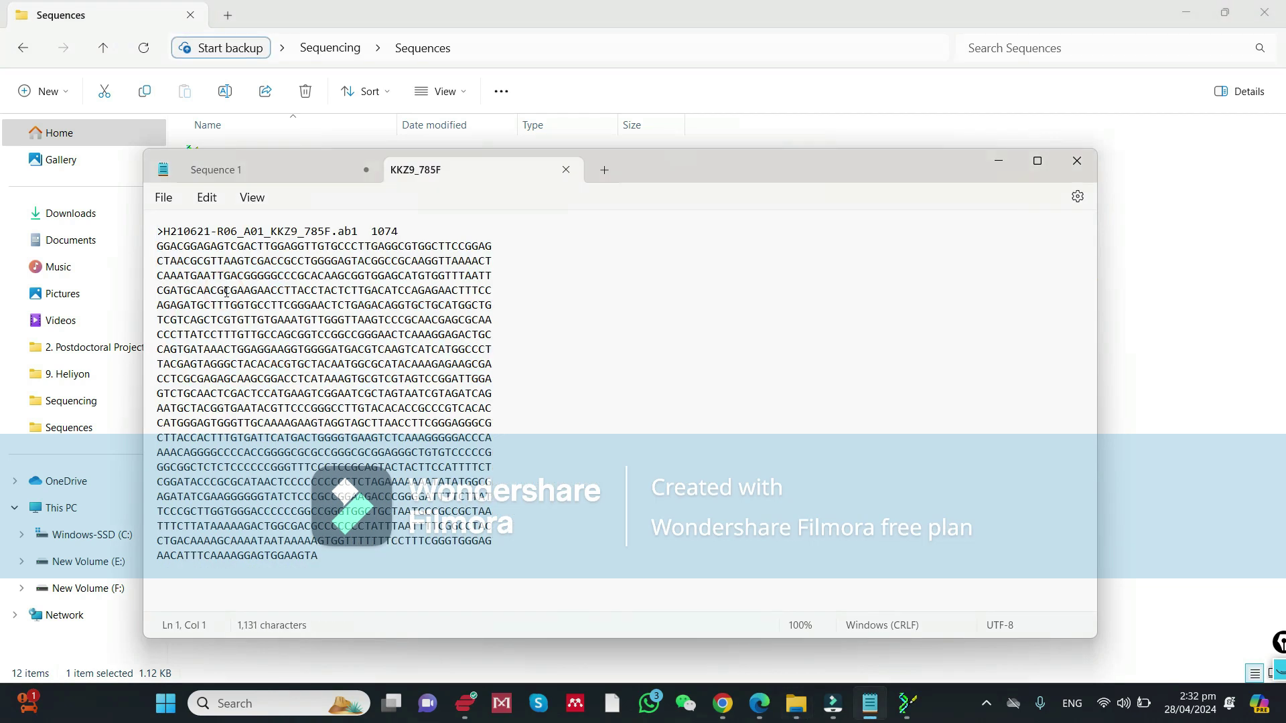
click(1077, 160)
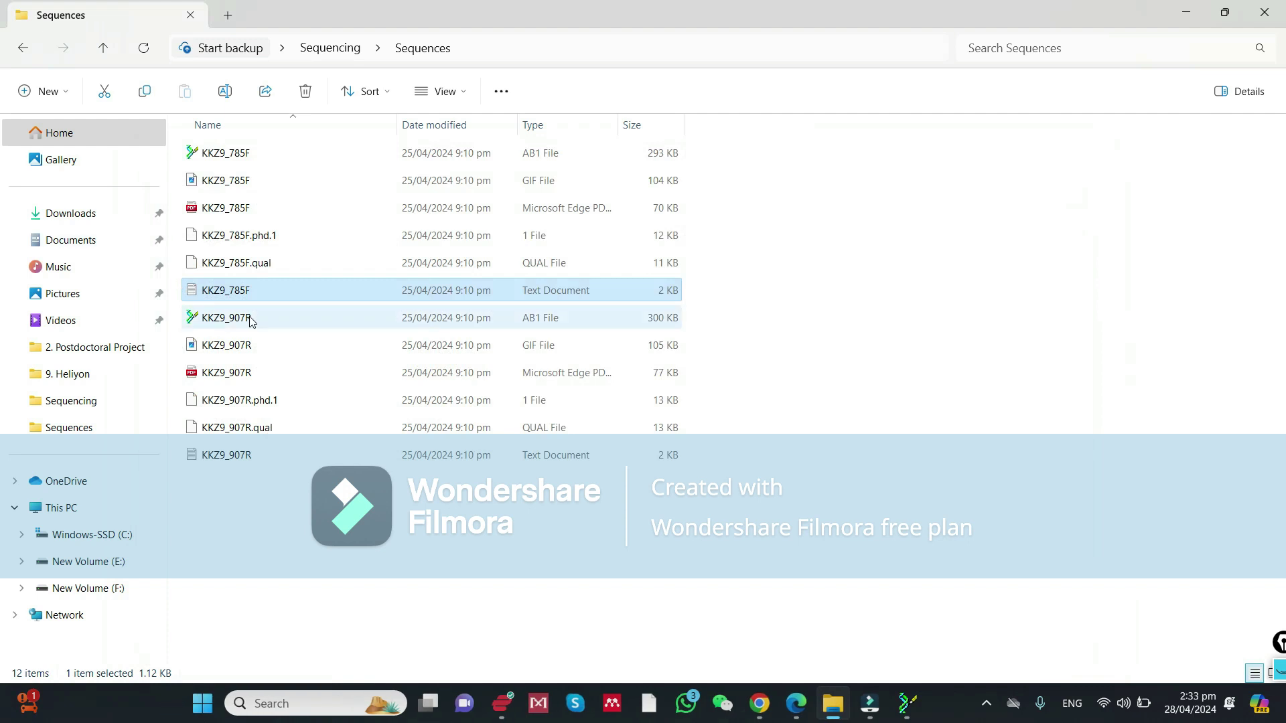
click(23, 47)
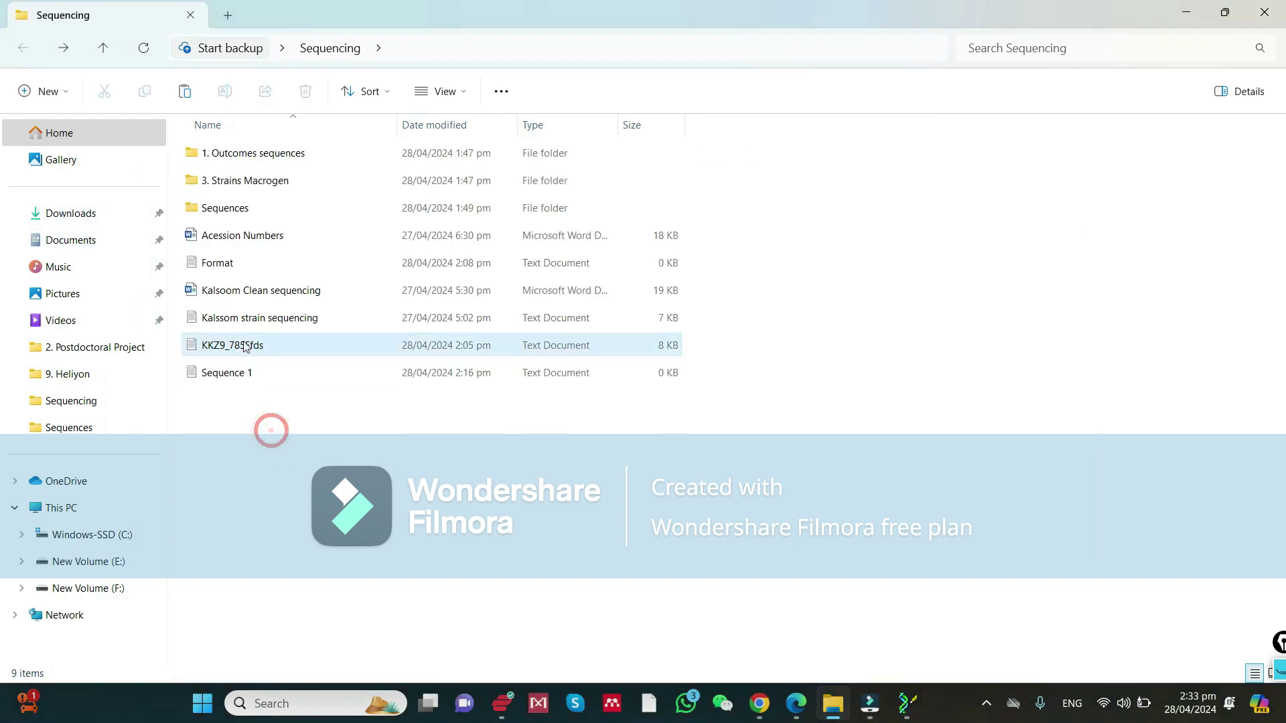
click(215, 452)
key(ctrl+v)
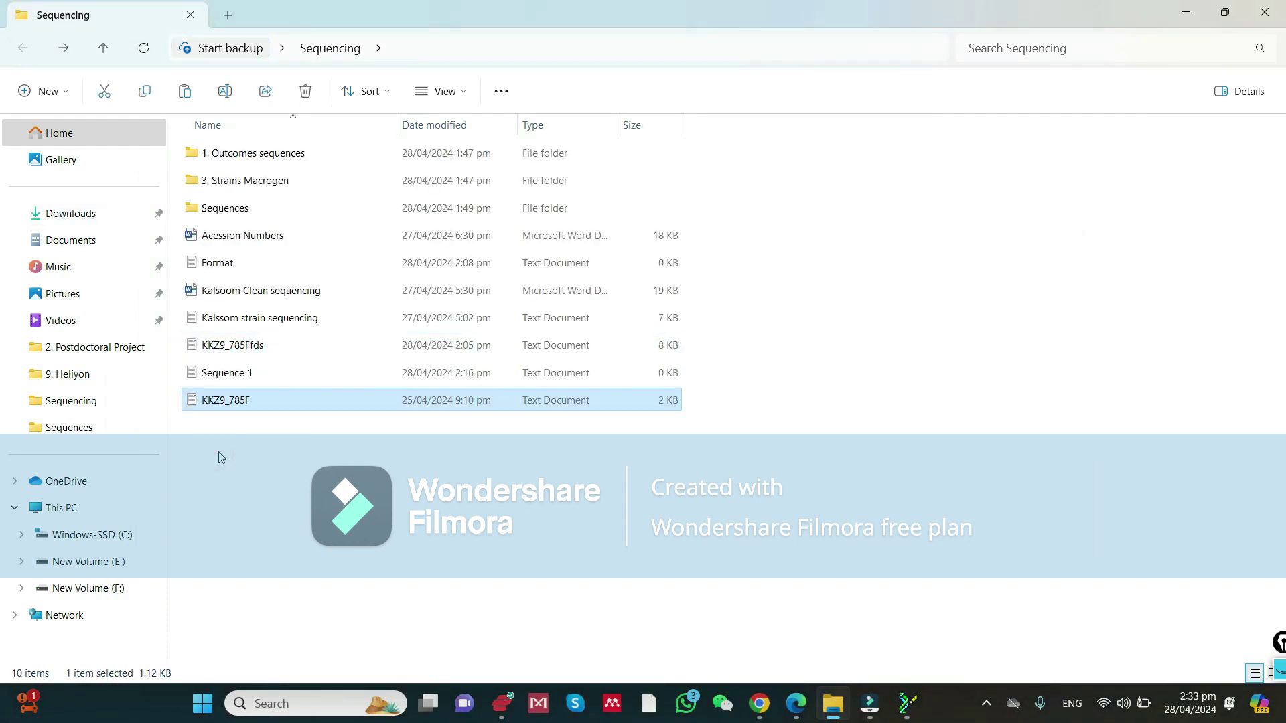
Rename the copied KKZ9_785F text document as Submission NCBI.
click(239, 402)
text(Sabmission NCBI)
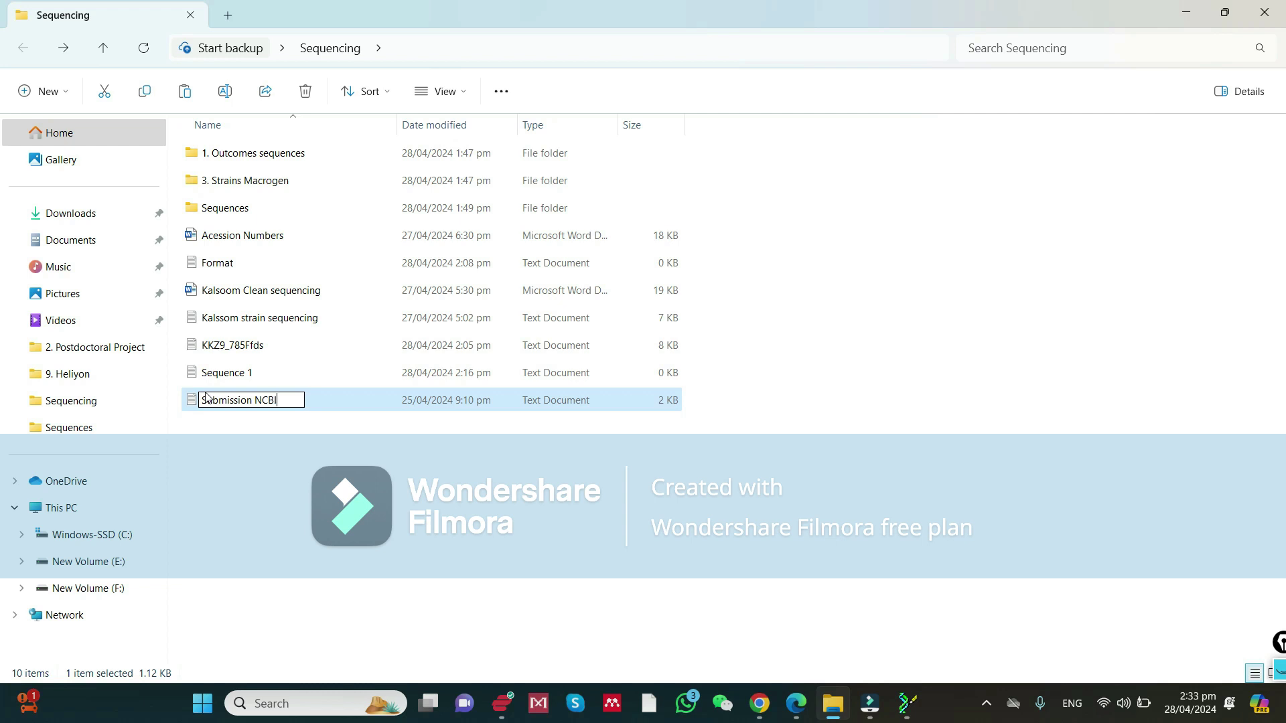
key(Return)
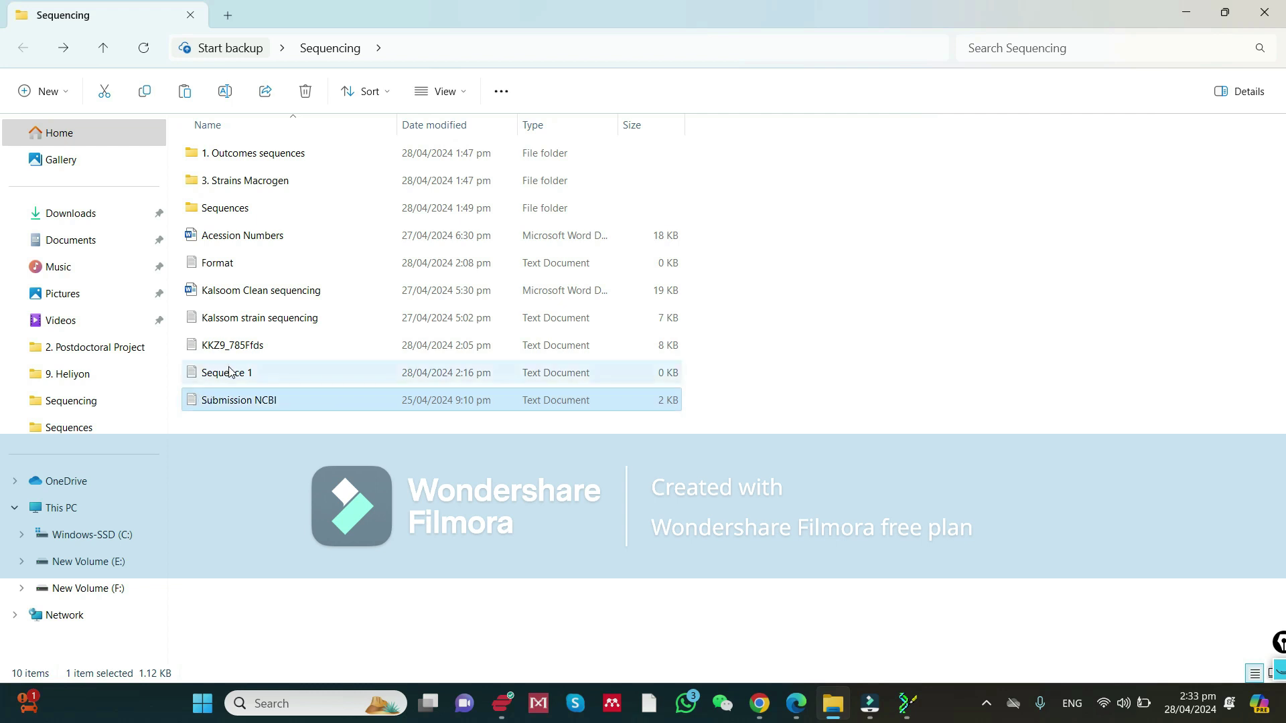
Copy the whole Enterobacter sichuanensis KKZ9 record, header line included, from the Sequence 1 text file.
double_click(231, 372)
double_click(230, 373)
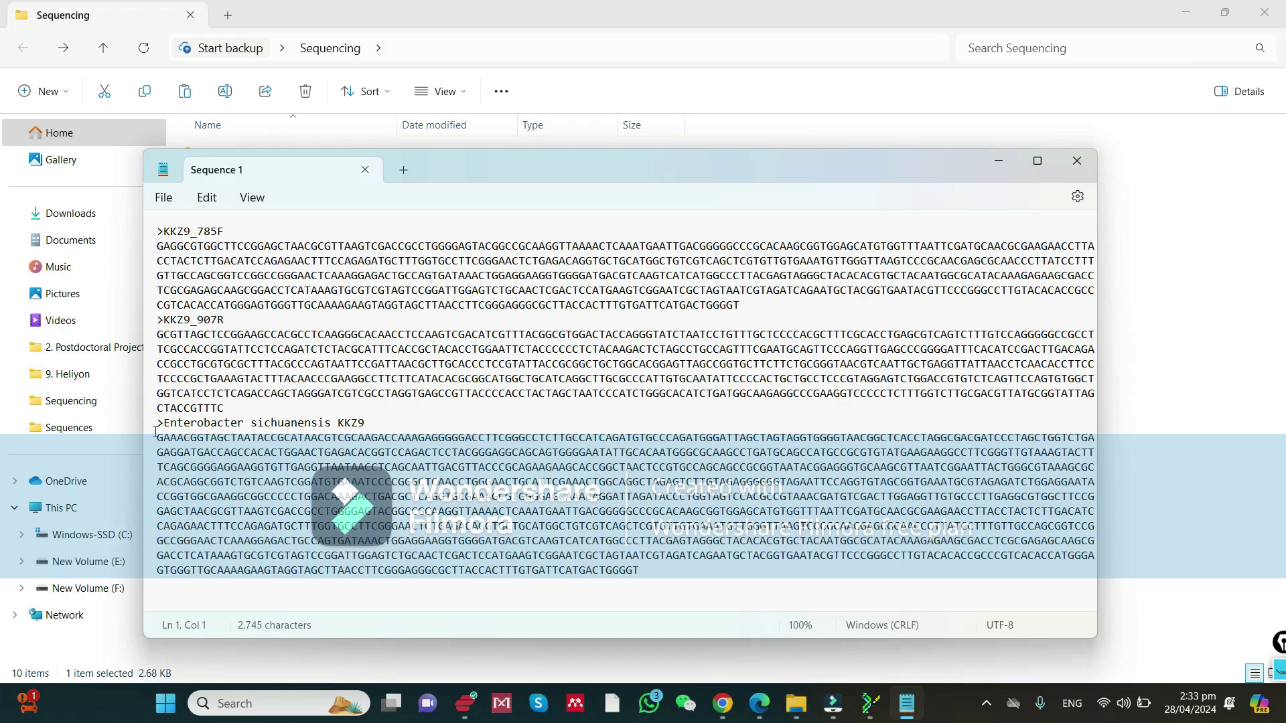
drag(158, 423, 659, 596)
key(ctrl+c)
click(997, 162)
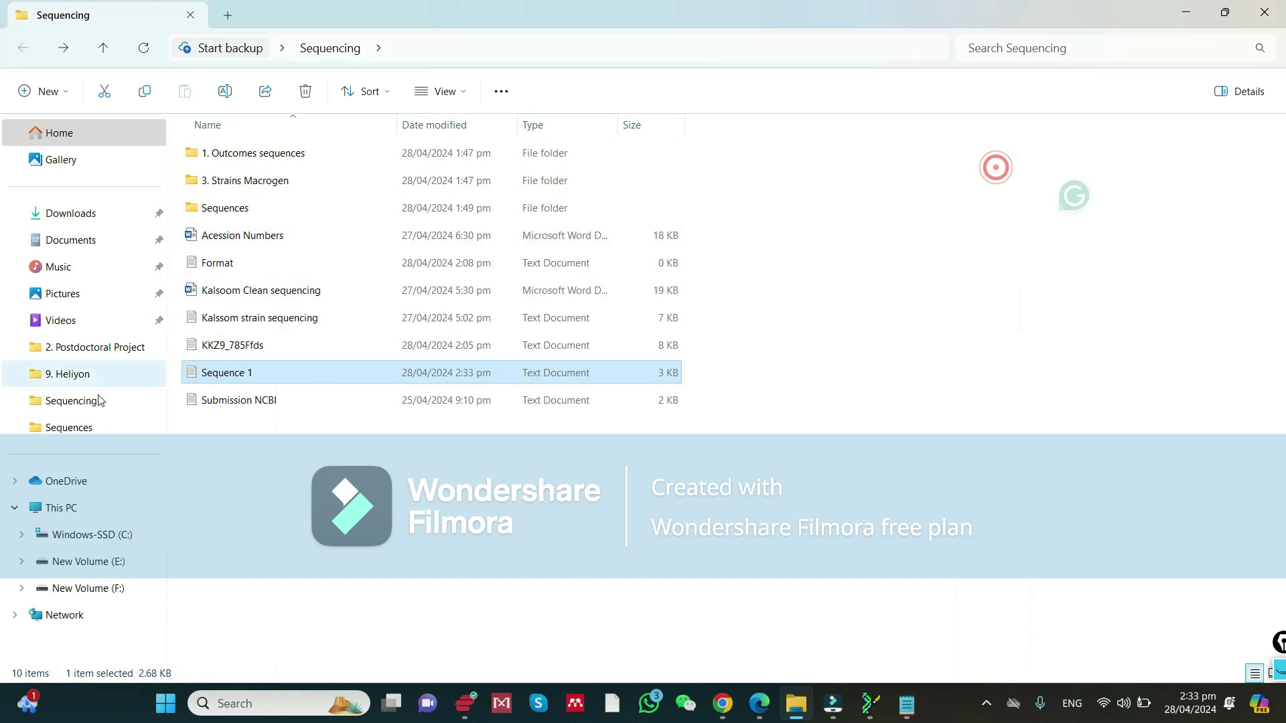
Replace all text in the Submission NCBI file with the copied Enterobacter sichuanensis KKZ9 sequence, then save and close it.
double_click(218, 402)
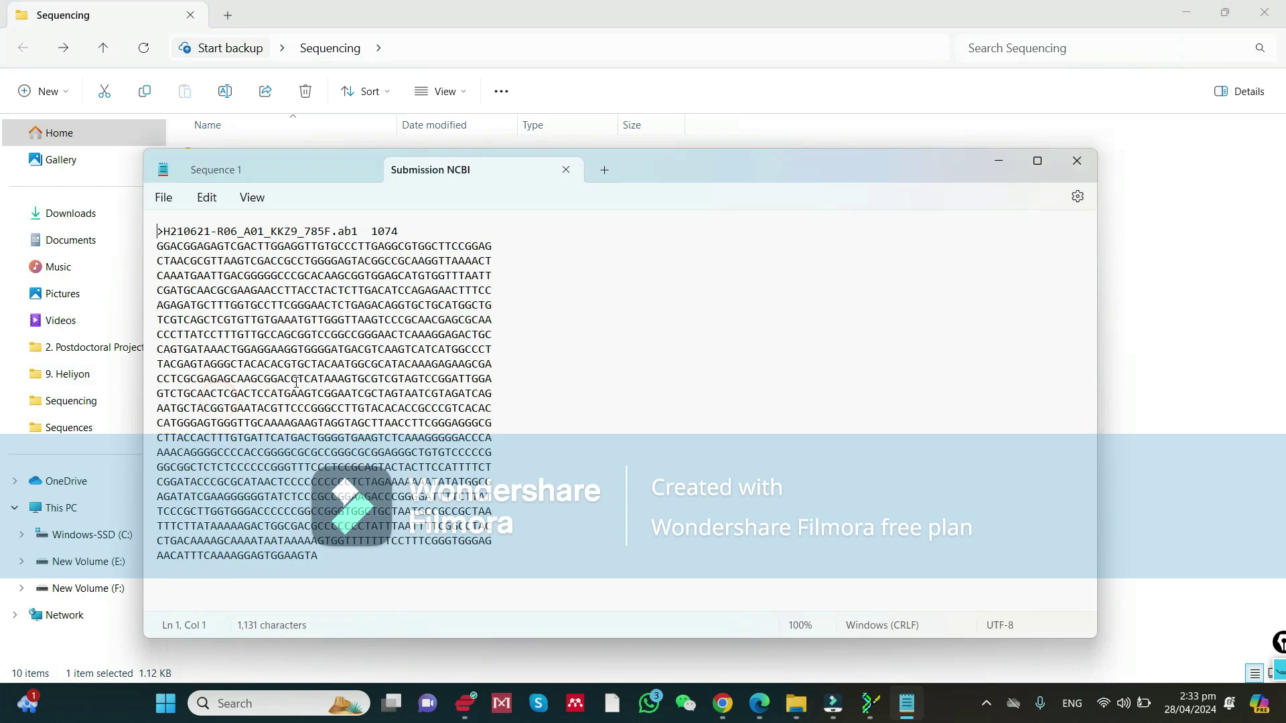
click(355, 320)
key(ctrl+a)
key(BackSpace)
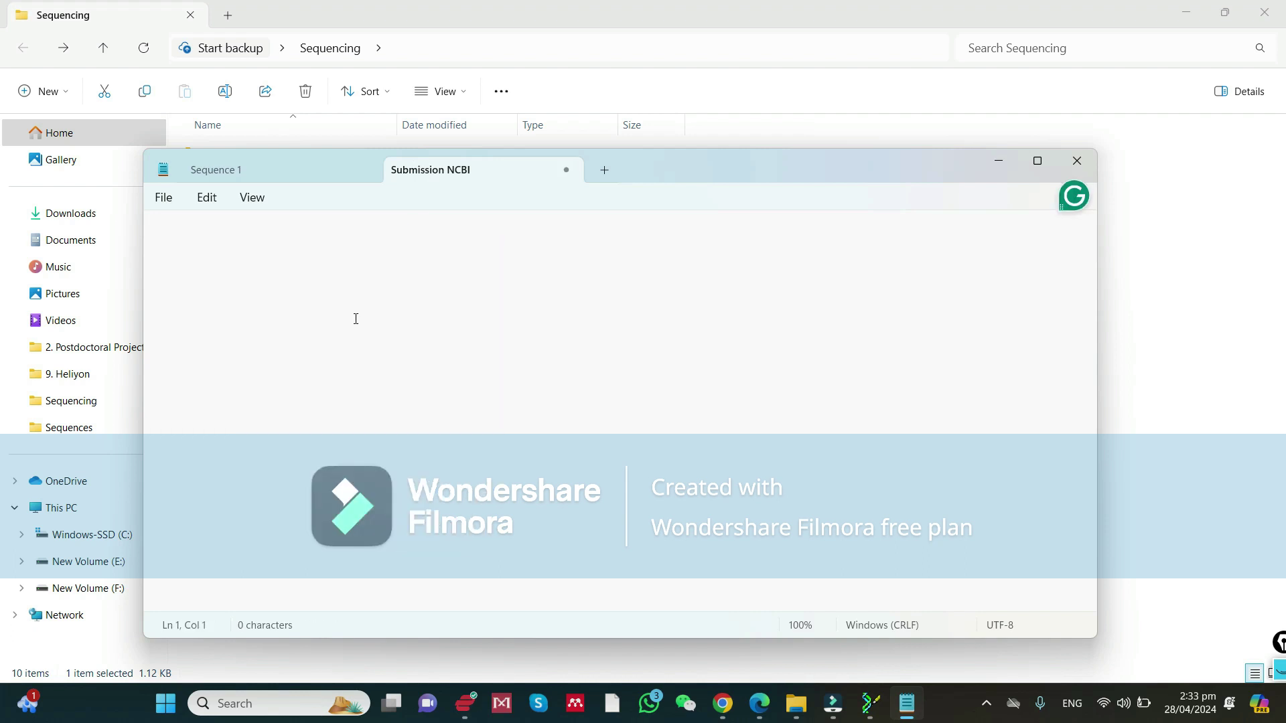
key(ctrl+v)
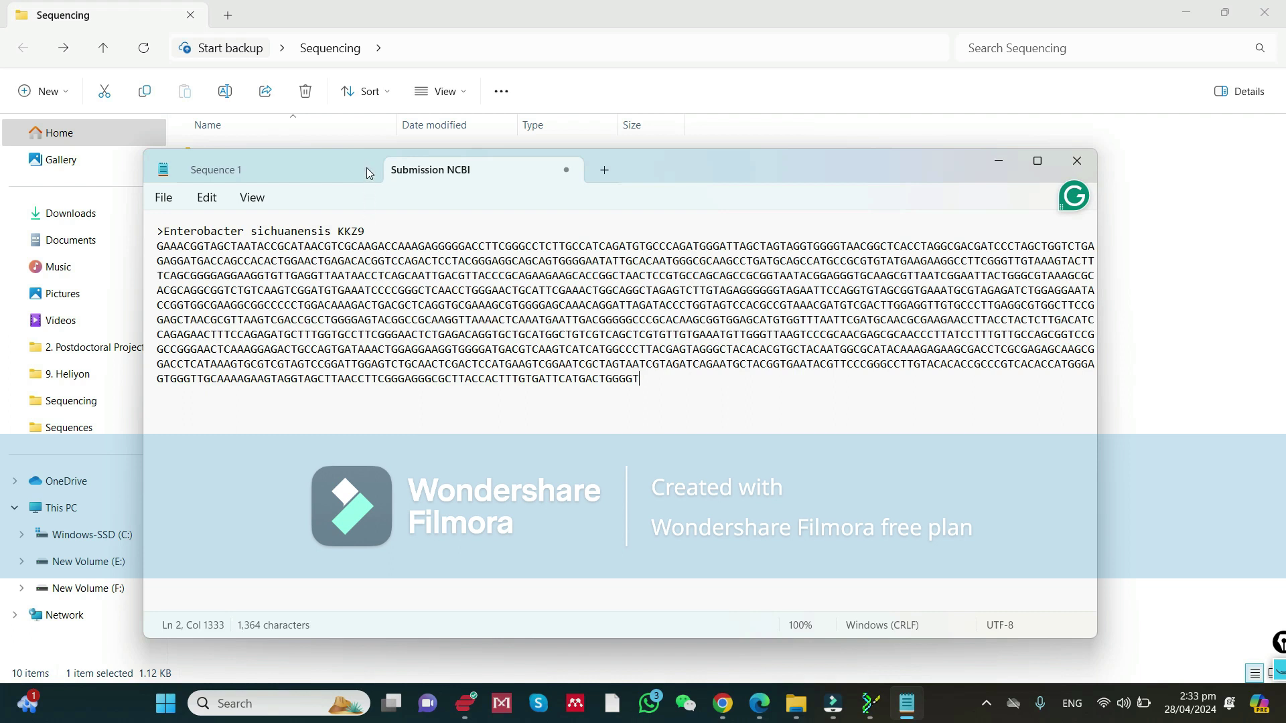
click(441, 338)
click(362, 169)
click(368, 175)
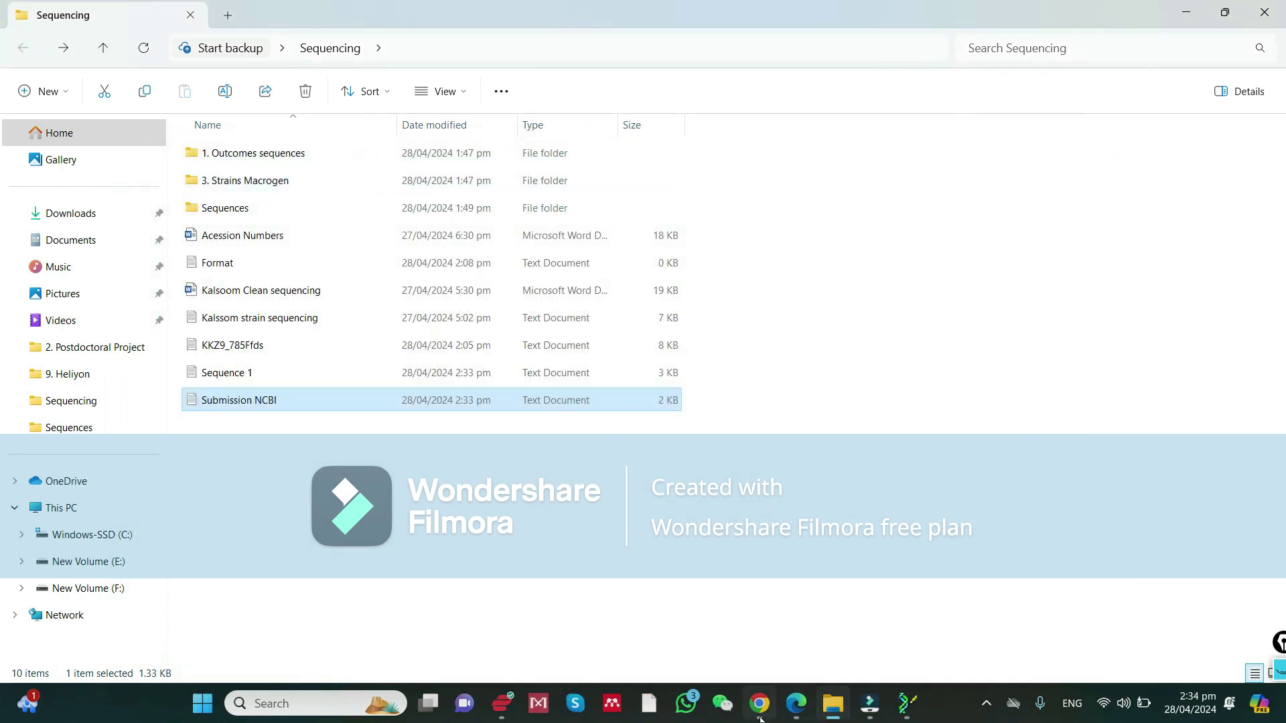
Switch to Chrome, search for "ncbi genbank submission" in a new tab and open the NCBI Submission Portal result.
click(761, 716)
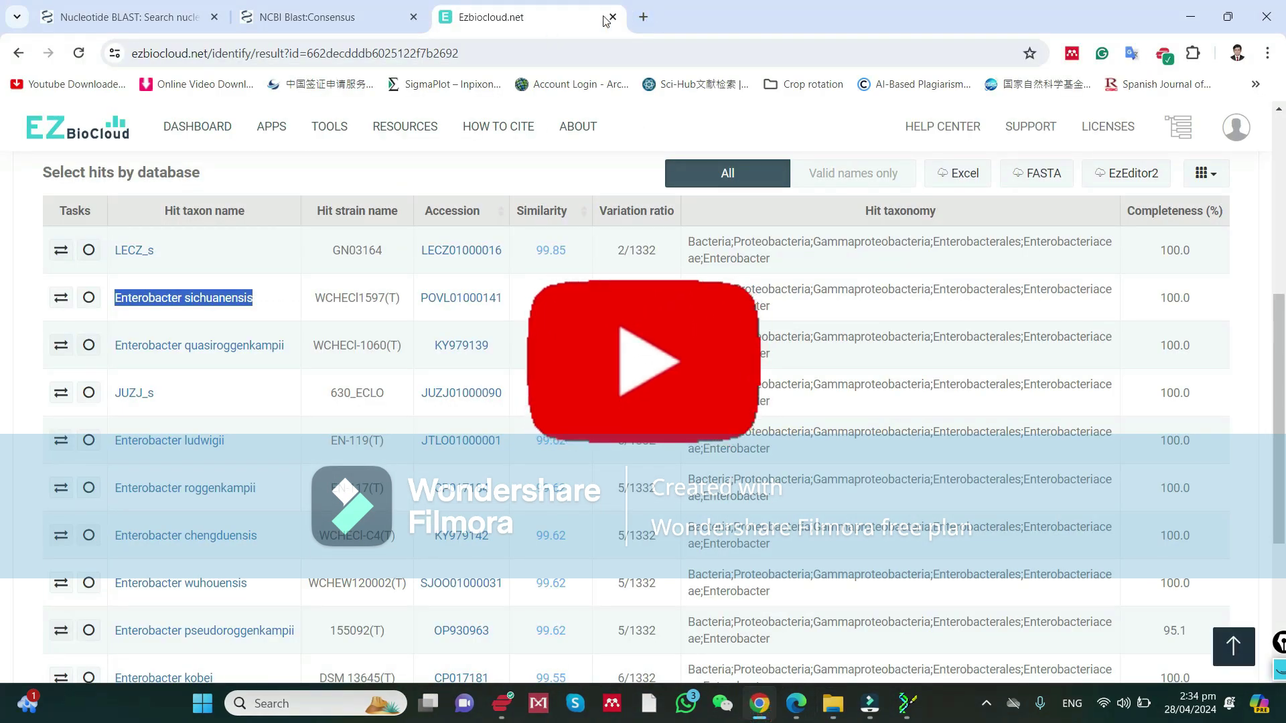
click(641, 15)
text(NCBI)
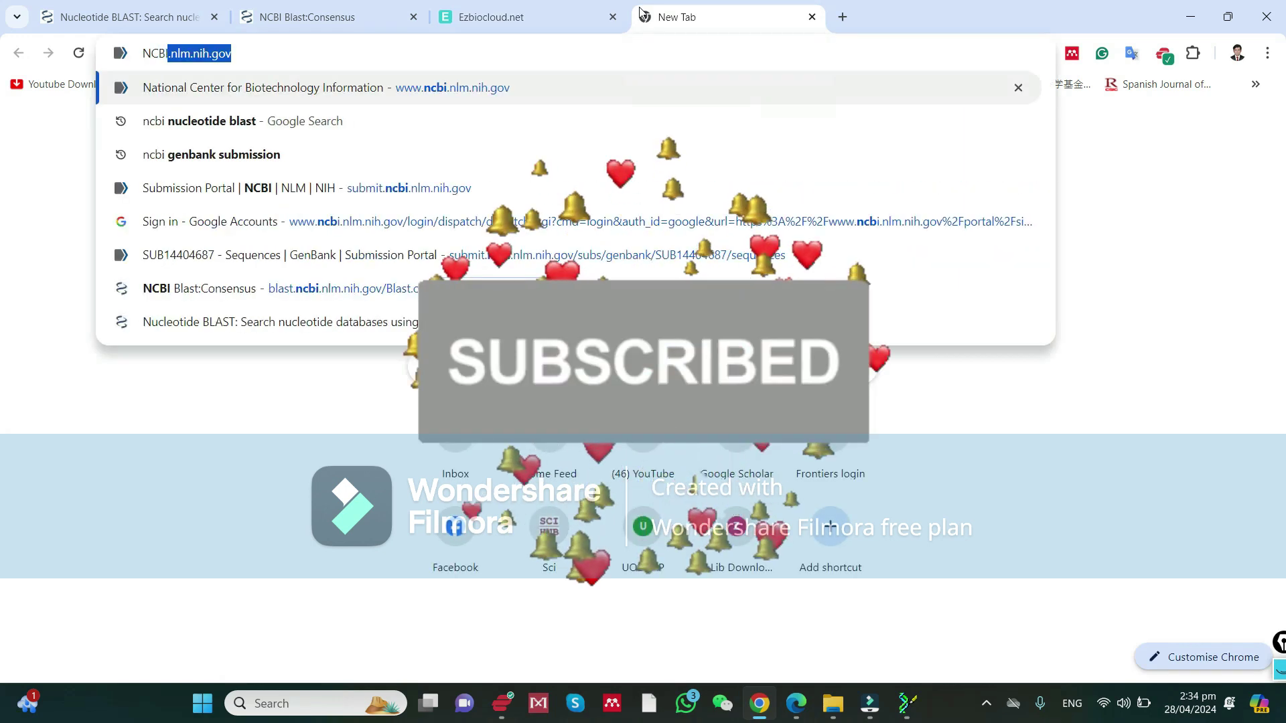
text( genevan)
key(BackSpace)
key(BackSpace)
key(BackSpace)
text(bank su)
key(Down)
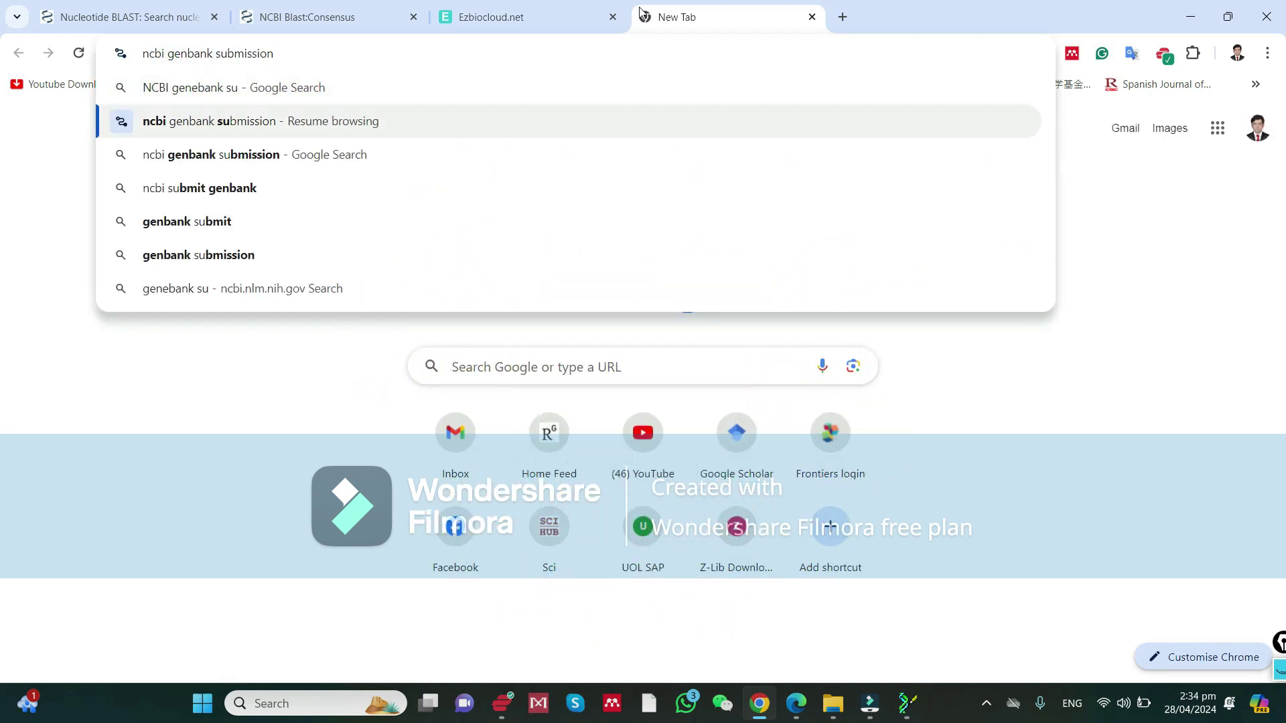
key(Return)
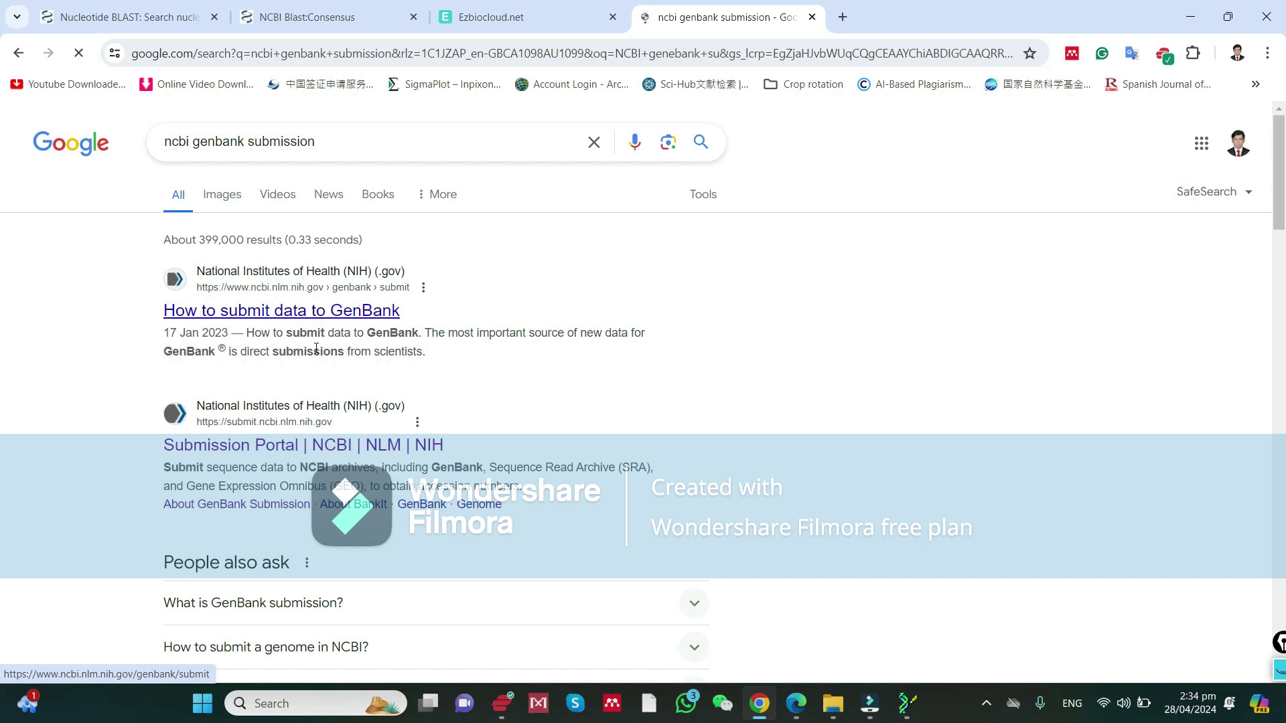
click(277, 453)
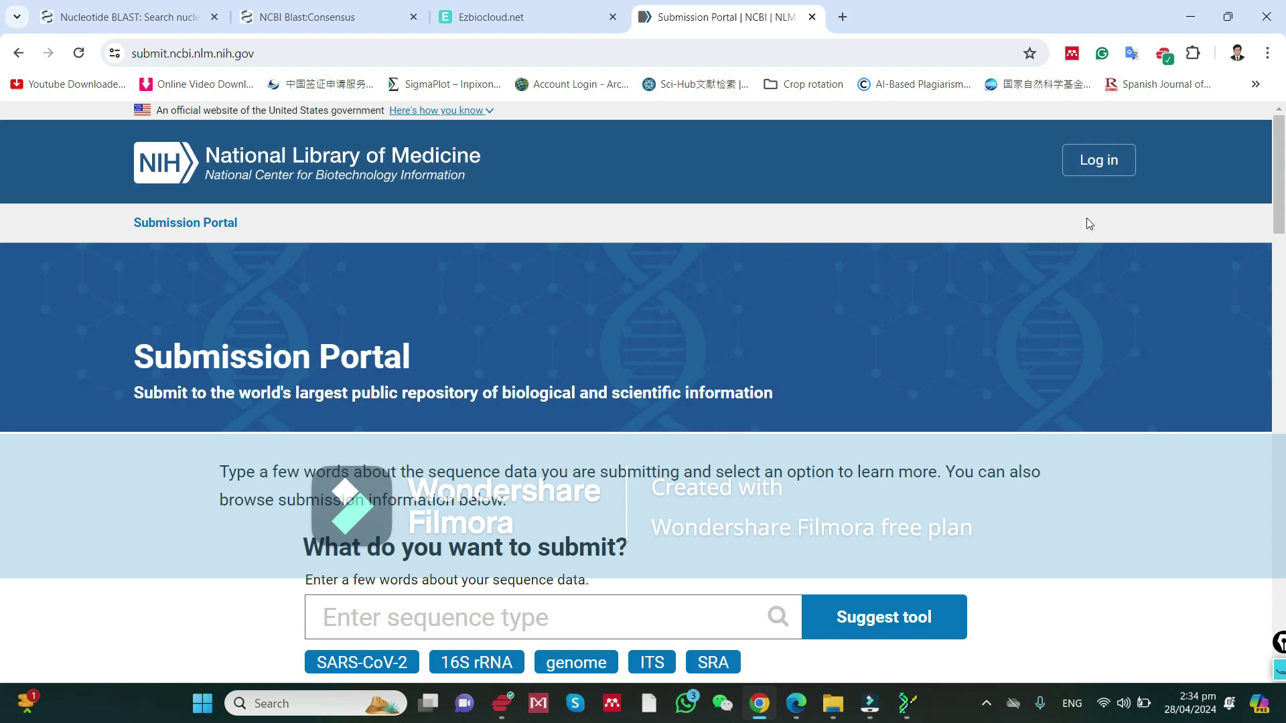
Log in to the Submission Portal with the personal Google account.
click(1108, 172)
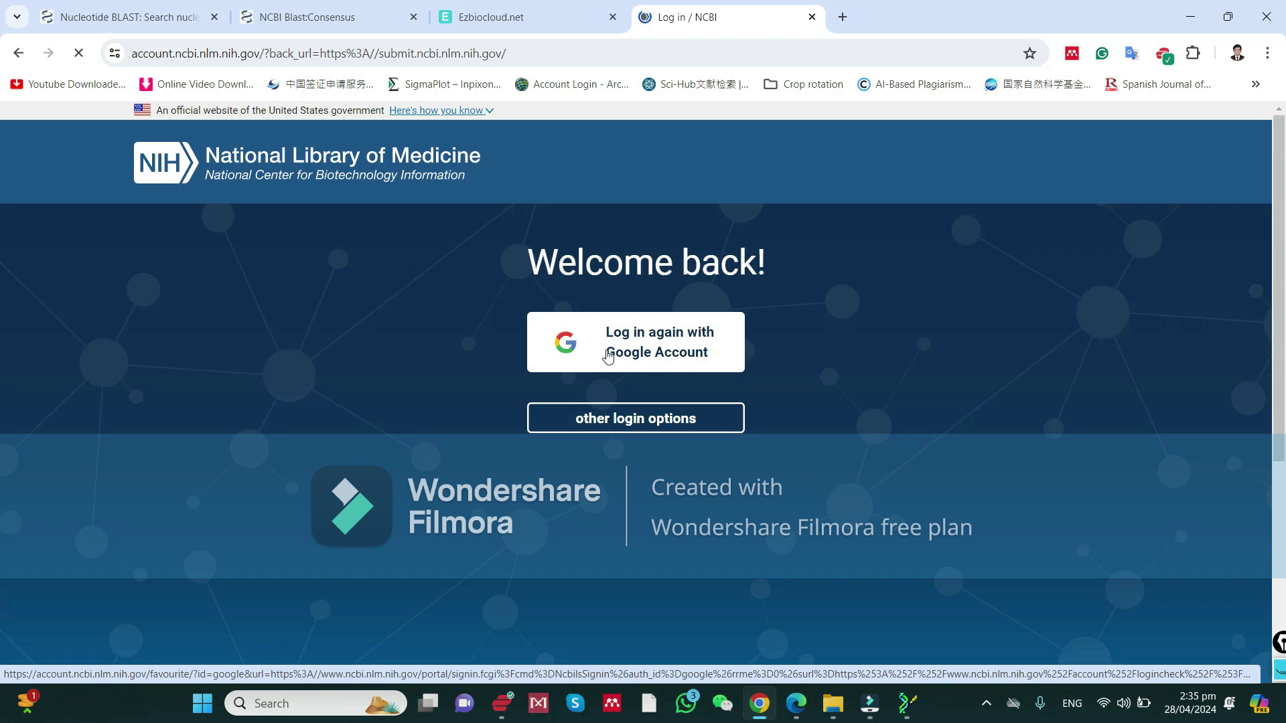
click(608, 356)
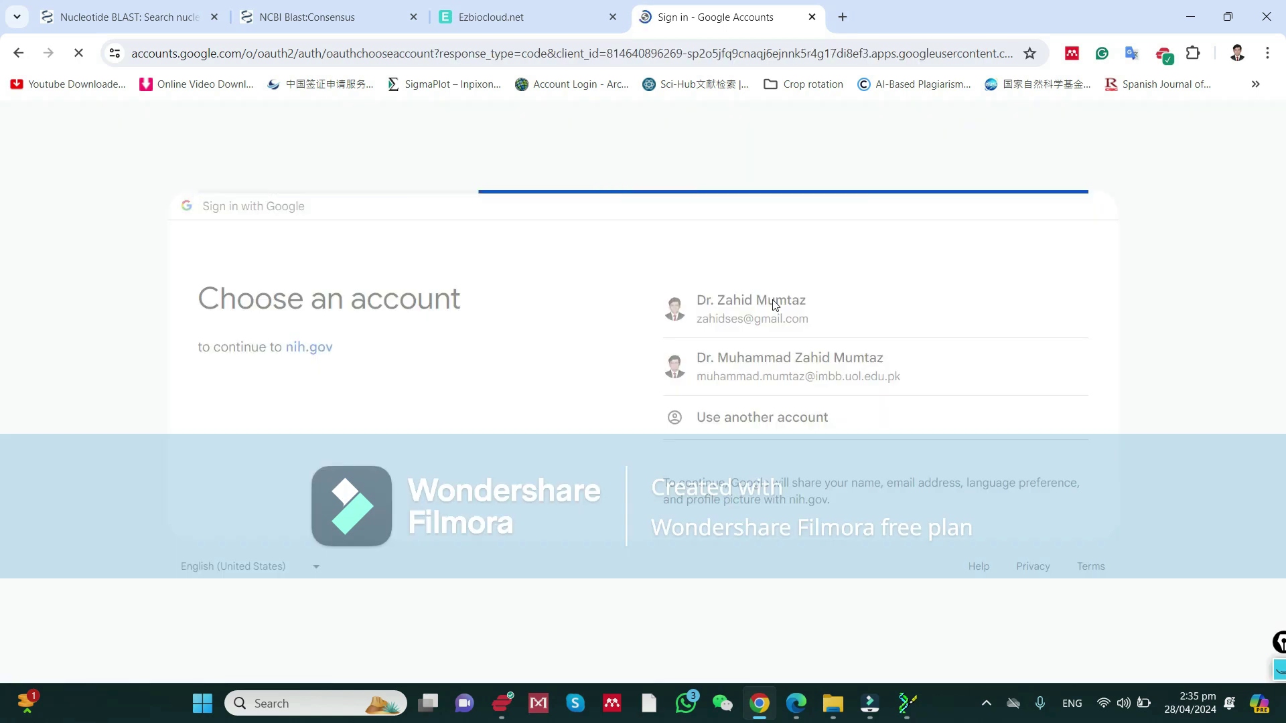
click(770, 305)
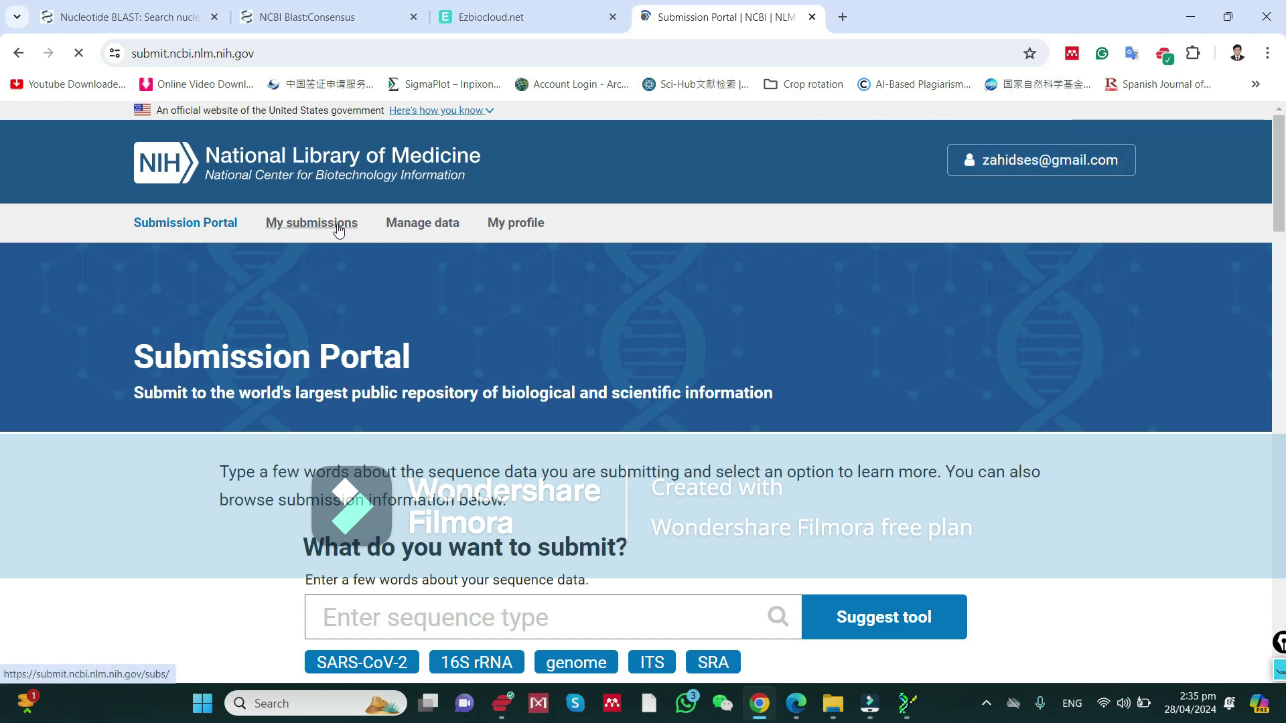
Review the personal information, institution and contact details in the submitter profile.
click(520, 226)
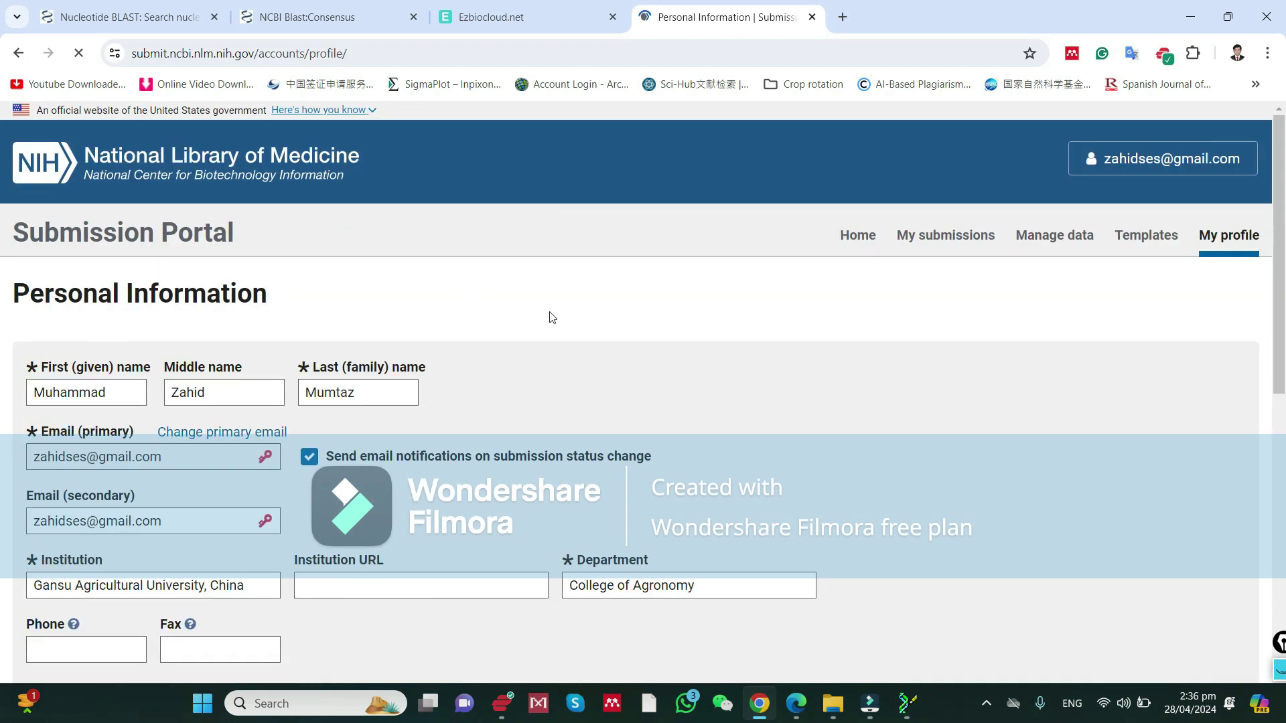
scroll(617, 373, down, 5)
scroll(622, 373, up, 3)
scroll(619, 371, up, 3)
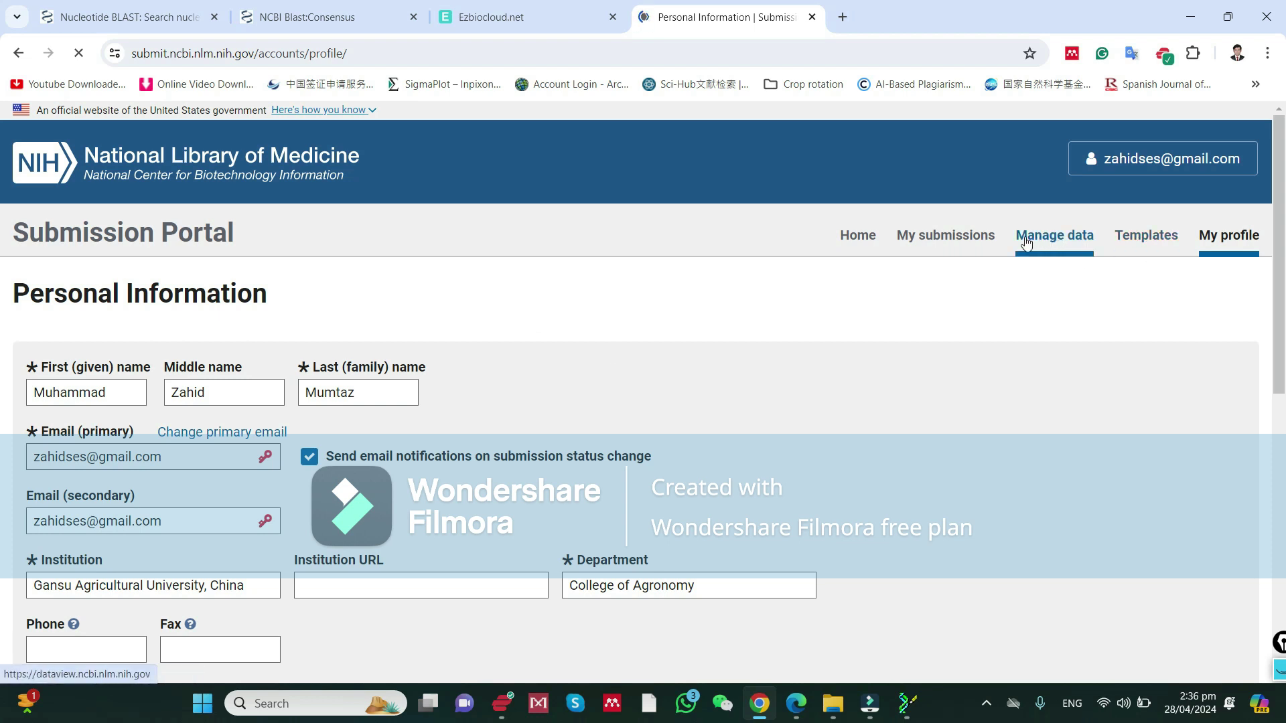
Look through the list of existing submissions and start a new GenBank submission.
click(979, 240)
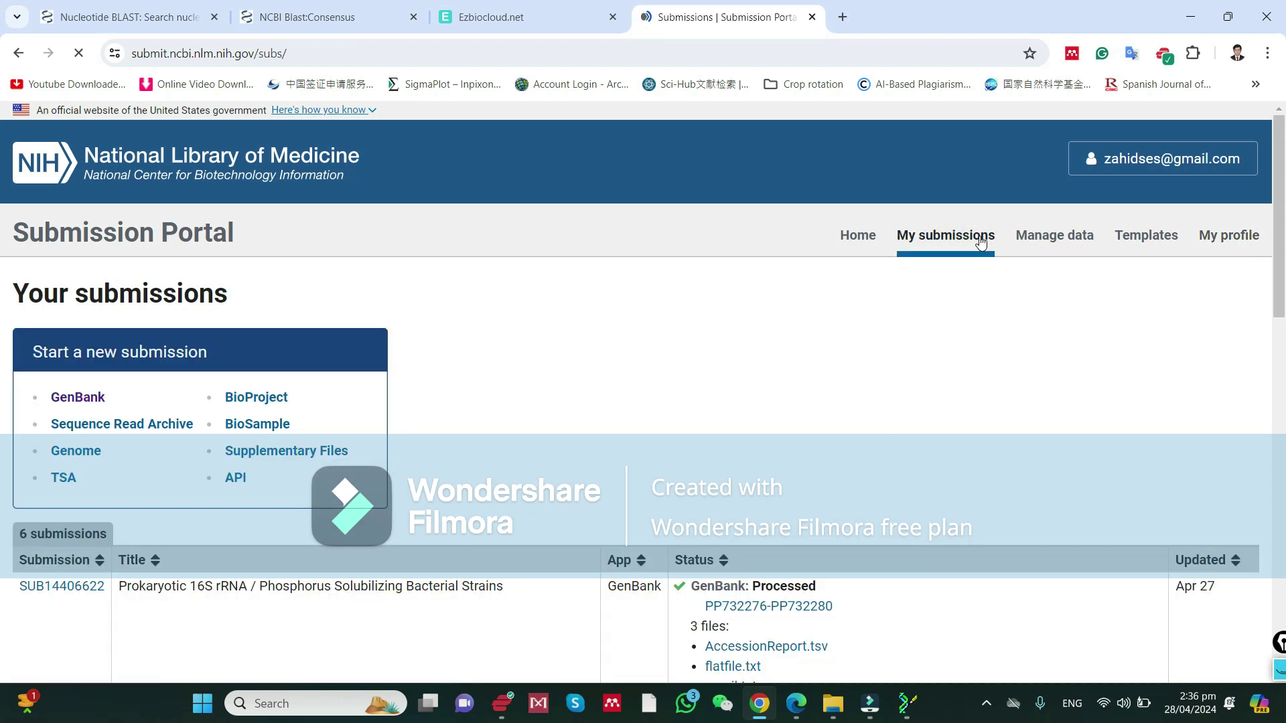
scroll(871, 425, down, 5)
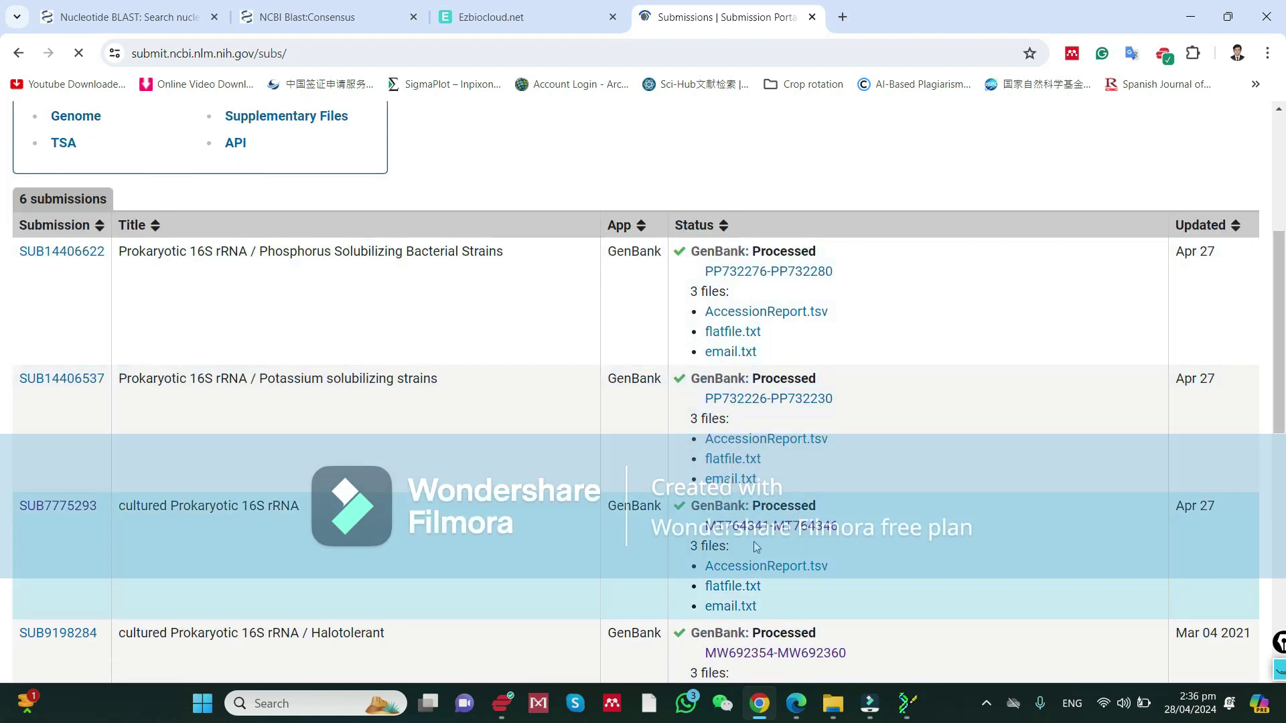
scroll(756, 548, down, 3)
scroll(364, 517, up, 5)
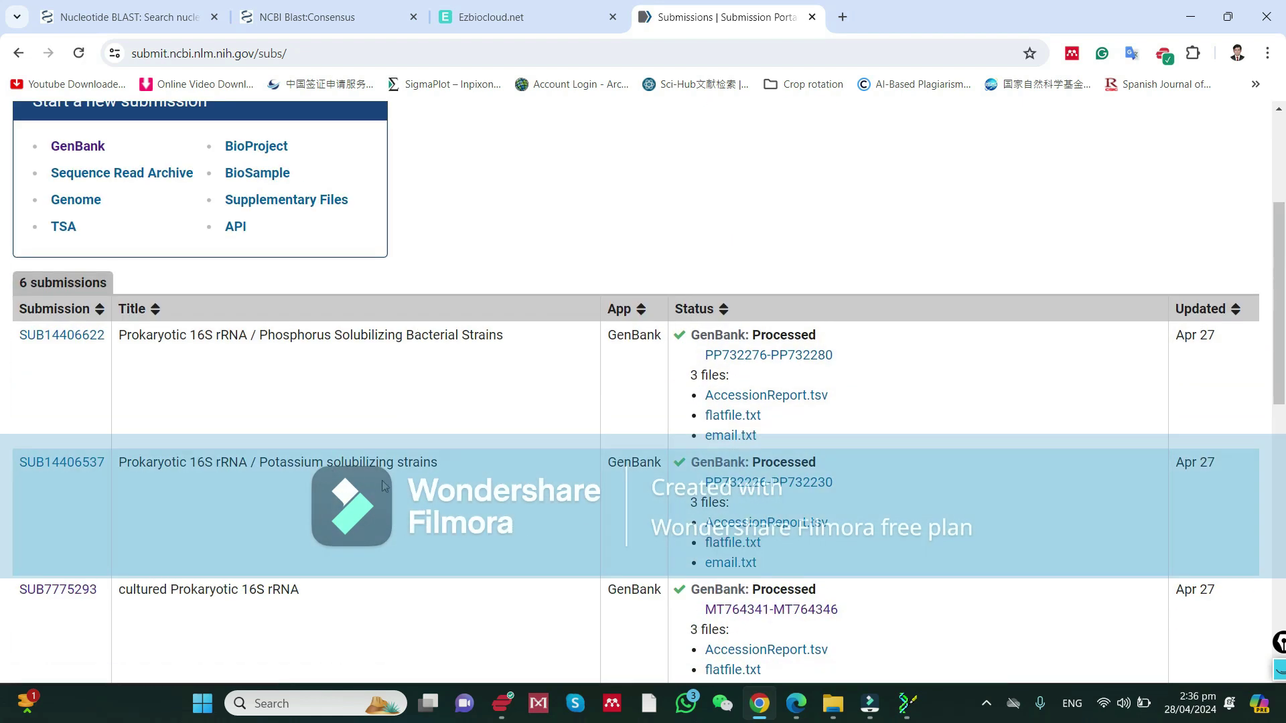
scroll(612, 509, up, 3)
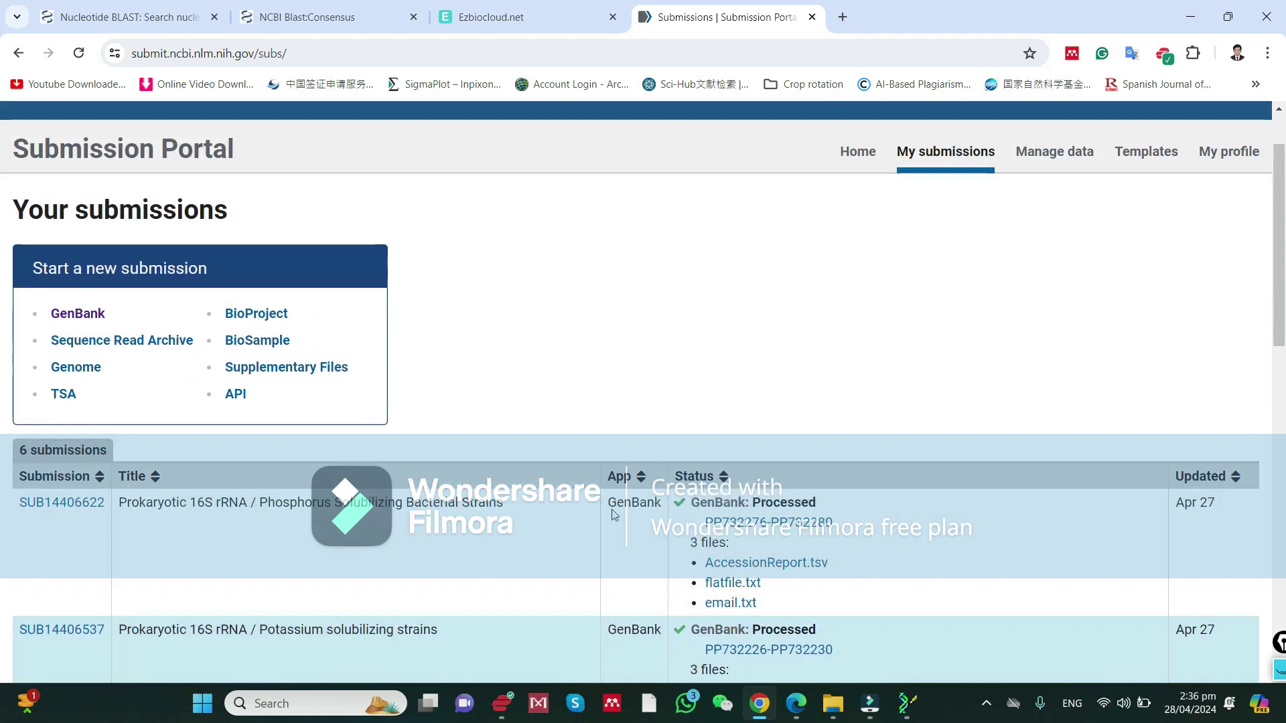
scroll(612, 509, up, 2)
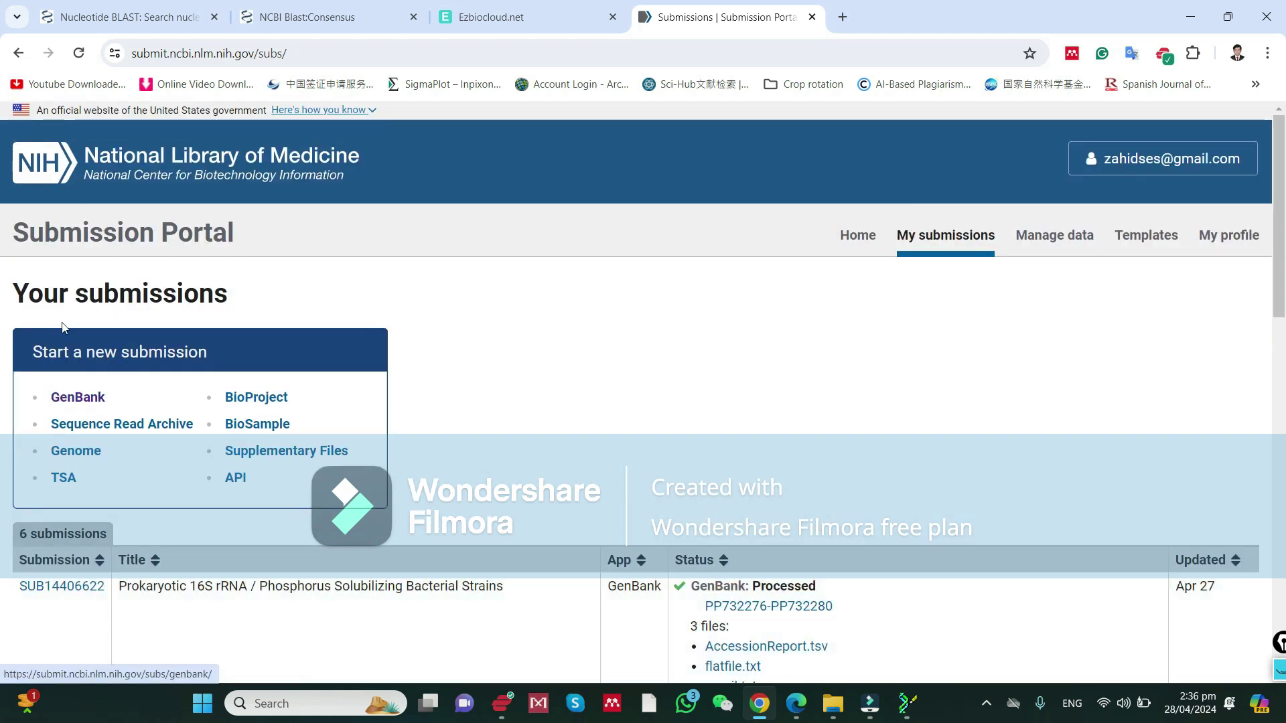
click(82, 402)
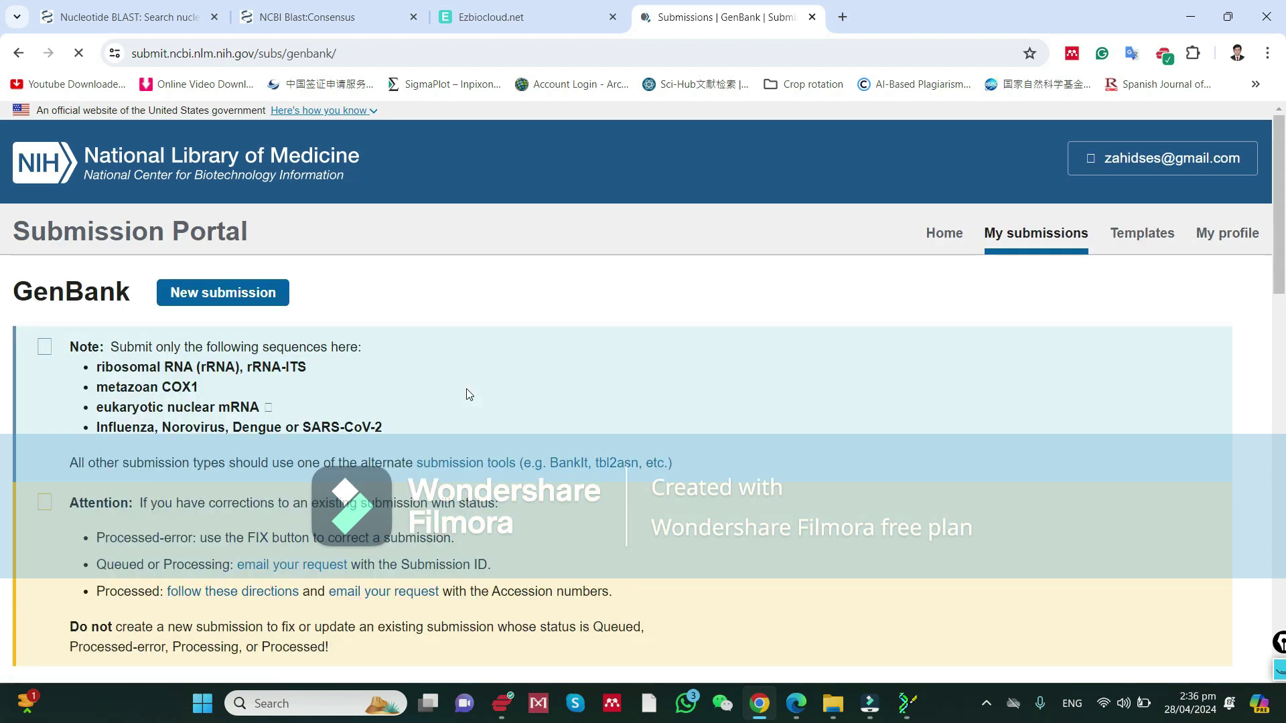
click(204, 303)
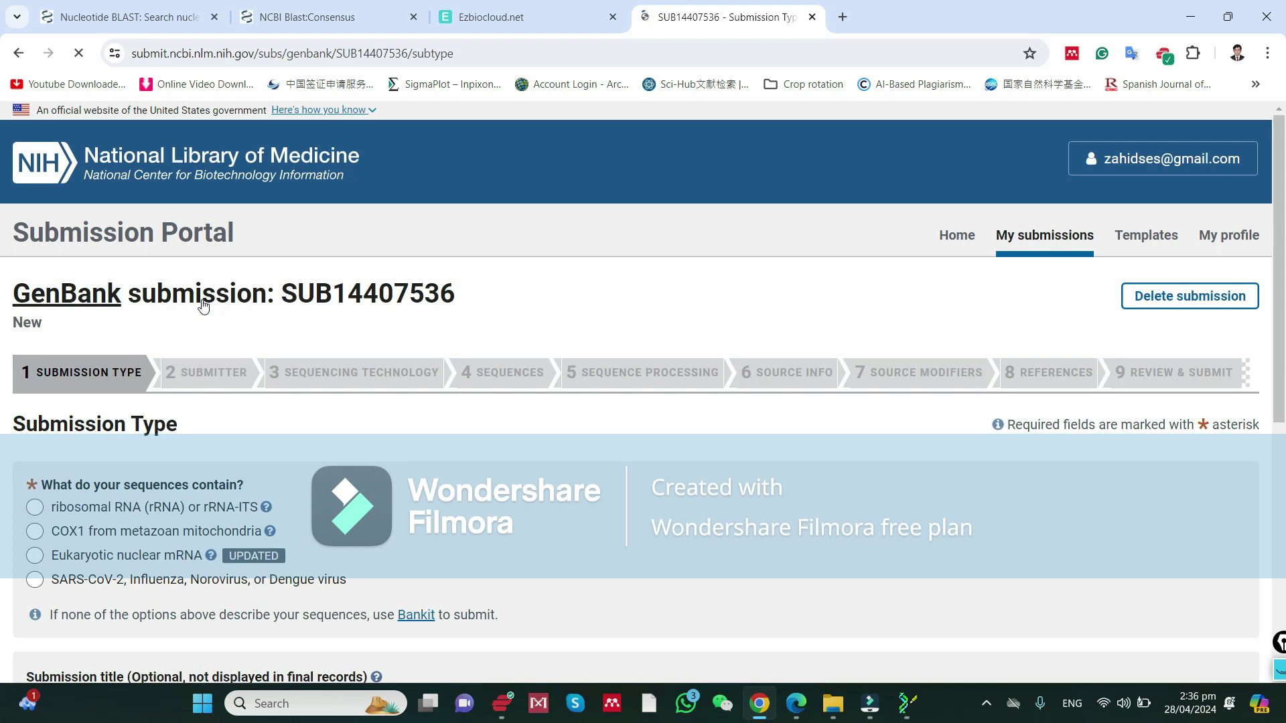
Set the submission type to ribosomal RNA (rRNA) or rRNA-ITS, prokaryotic rRNA or rRNA-IGS, small subunit rRNA only (16S rRNA).
mouse_move(36, 513)
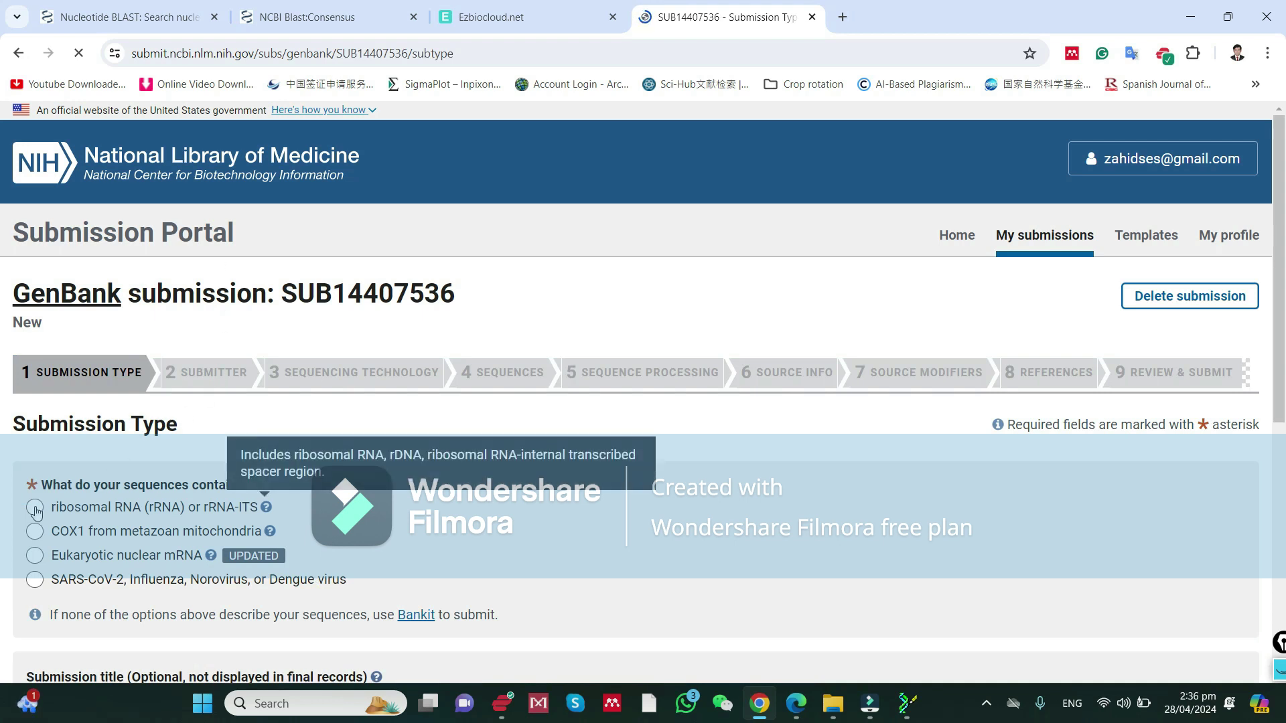
click(37, 510)
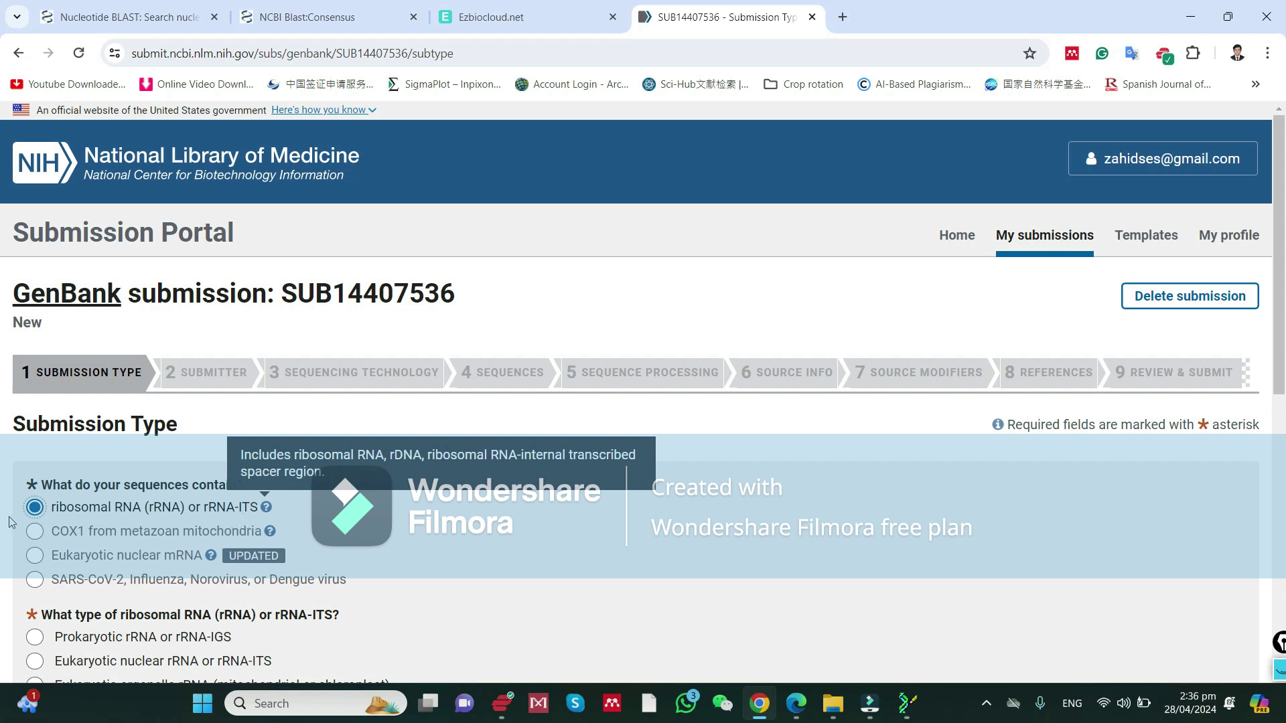
scroll(317, 516, down, 1)
scroll(317, 516, down, 2)
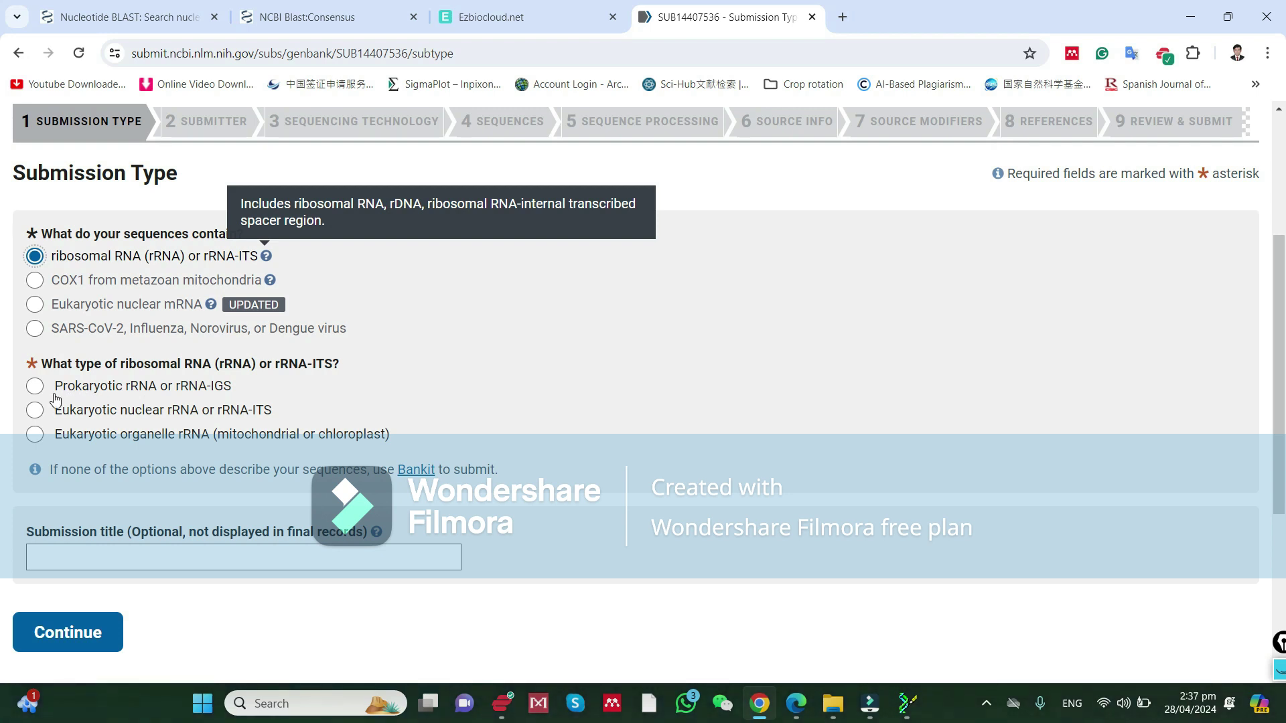
click(35, 386)
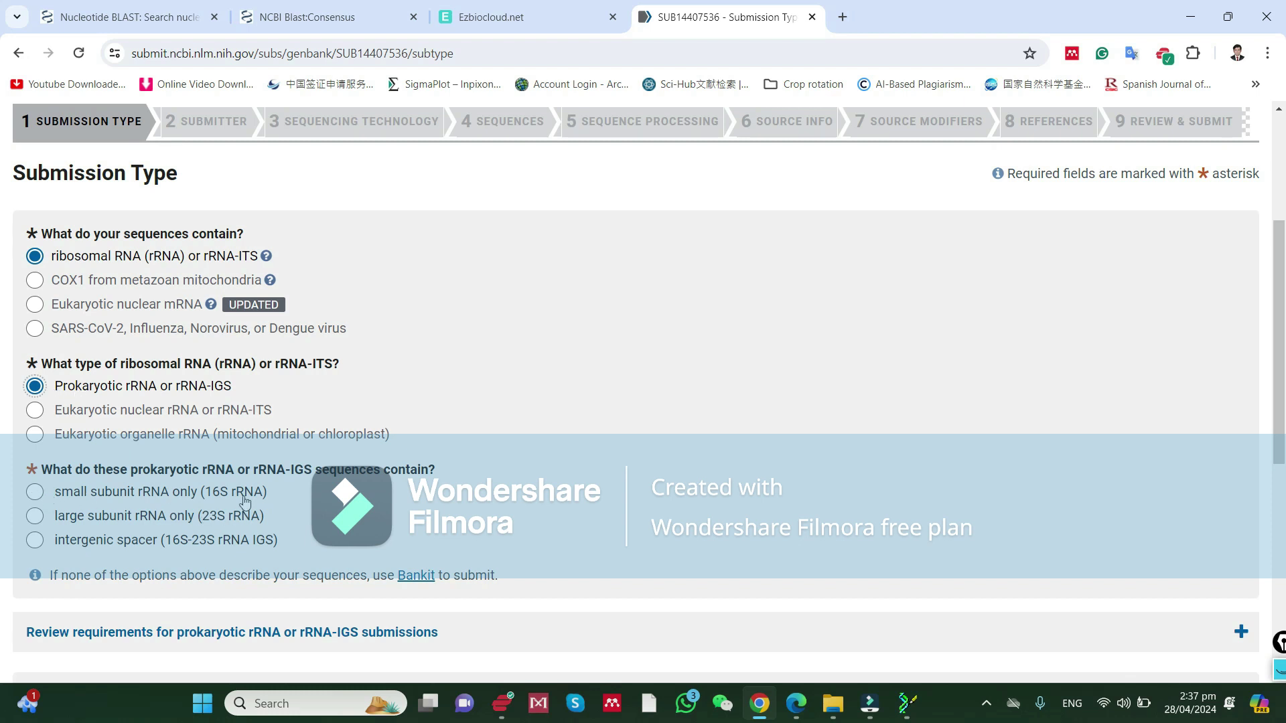
click(34, 493)
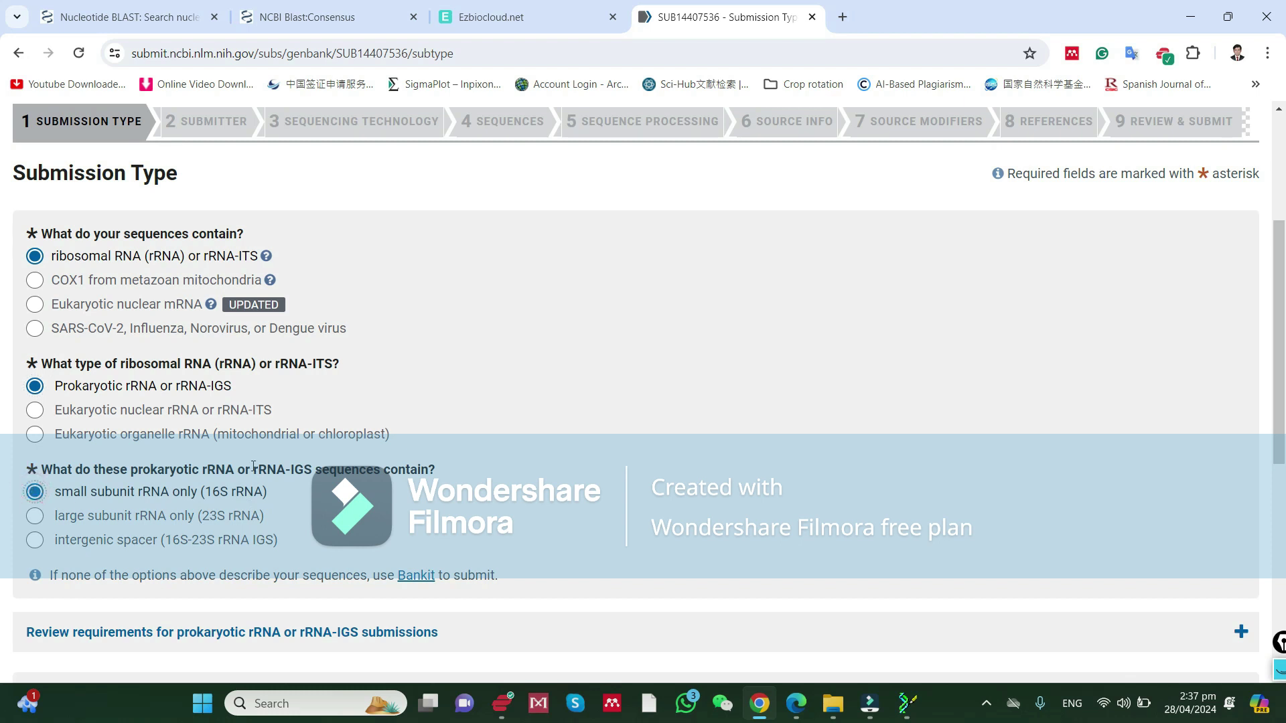
Enter "Rhizobacteria" as the submission title and proceed to the submitter details.
scroll(253, 469, down, 3)
click(199, 468)
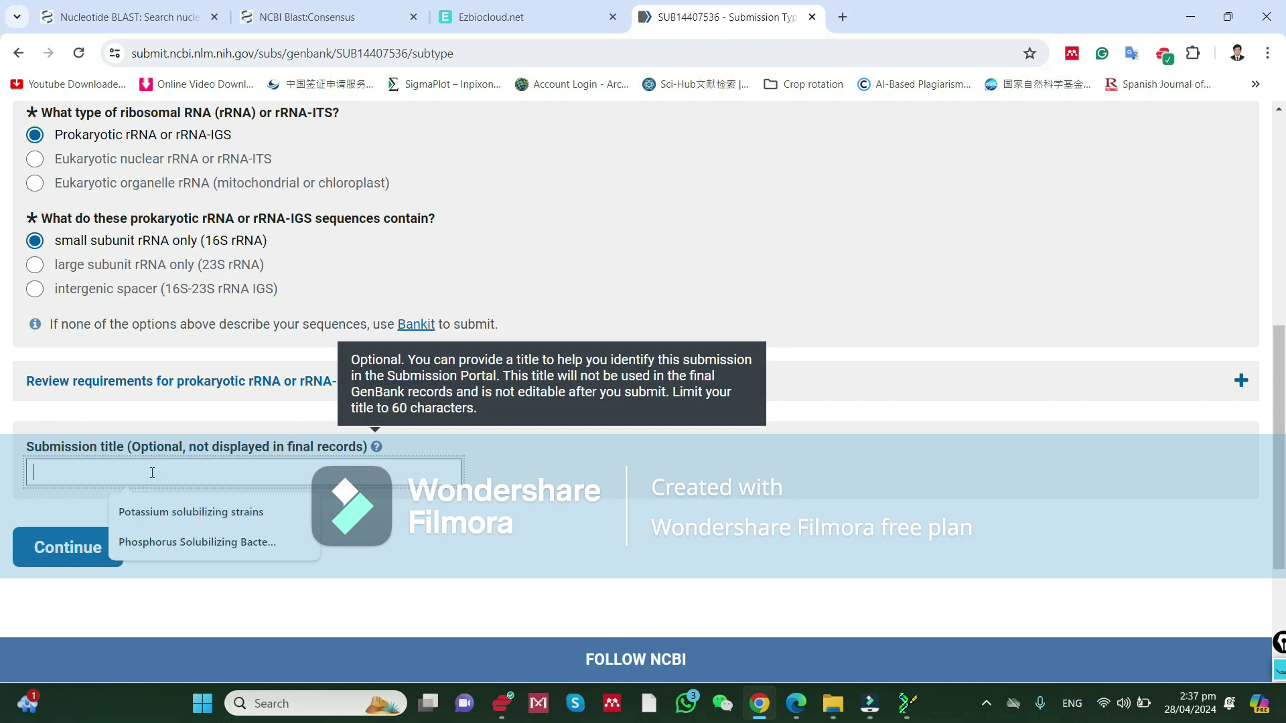
text(Rhizobacteria)
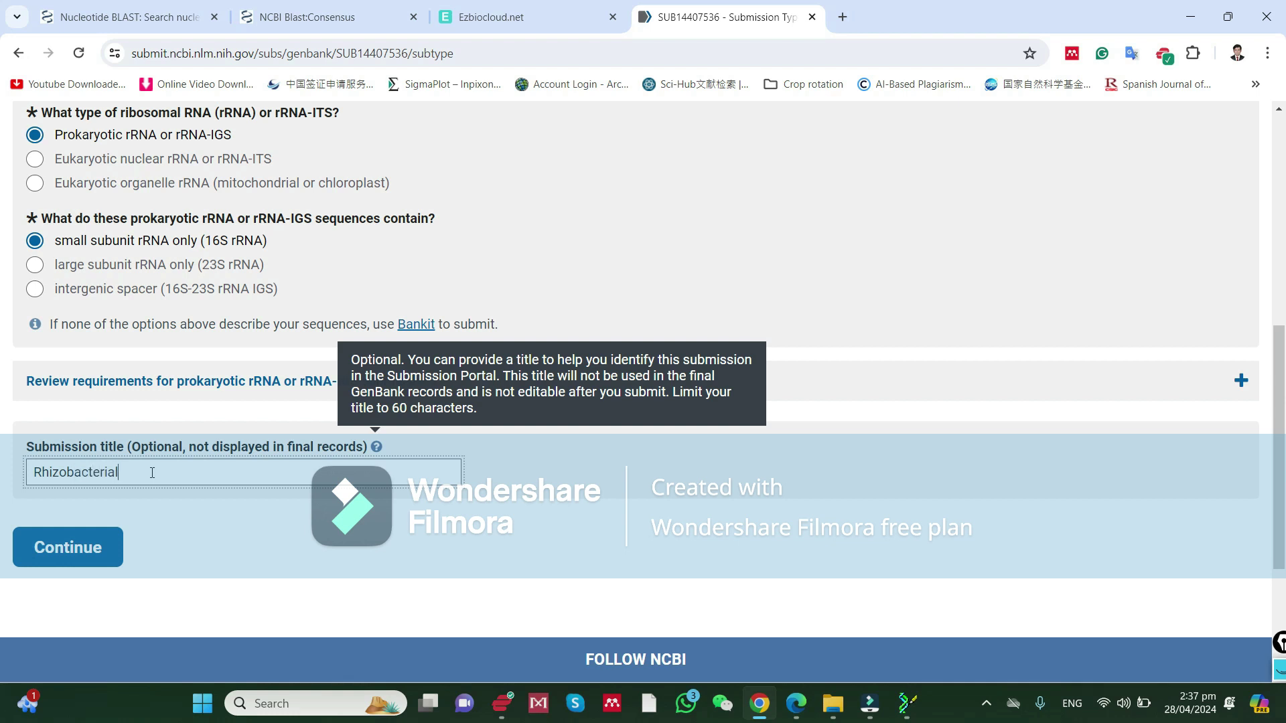
click(78, 547)
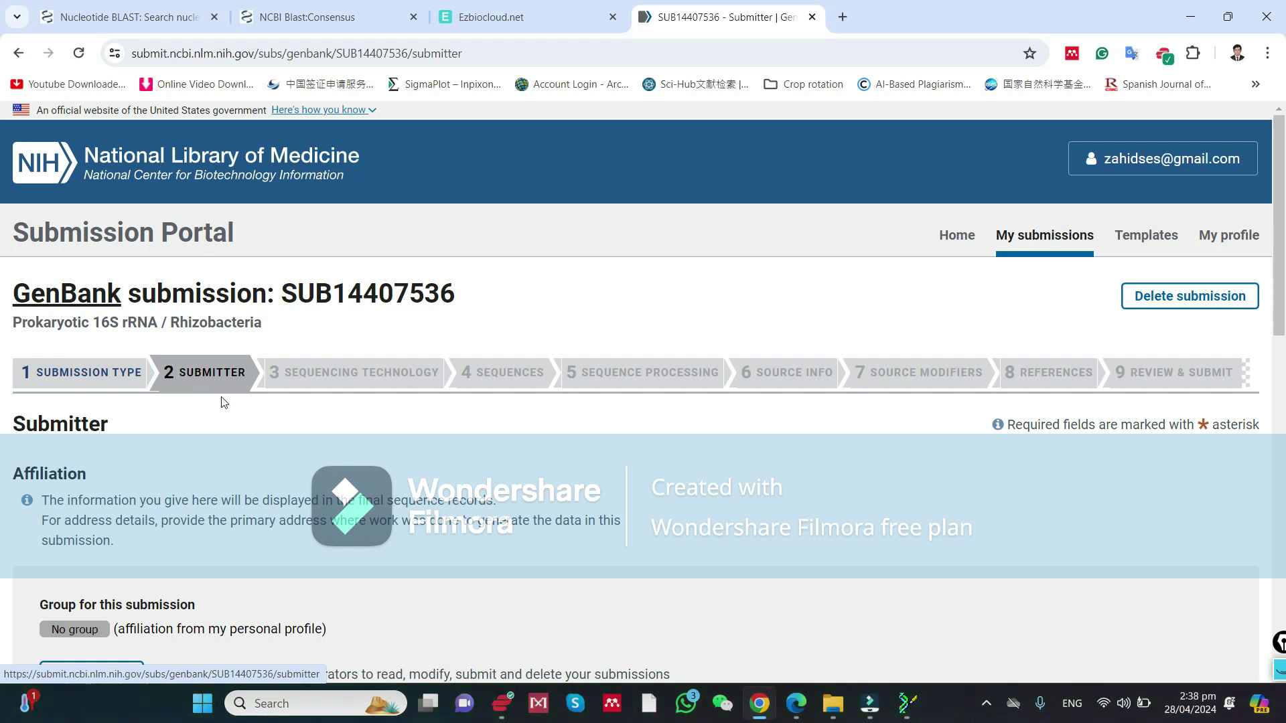
Review the prefilled affiliation and contact information and accept it to proceed to the sequencing technology.
scroll(221, 401, down, 6)
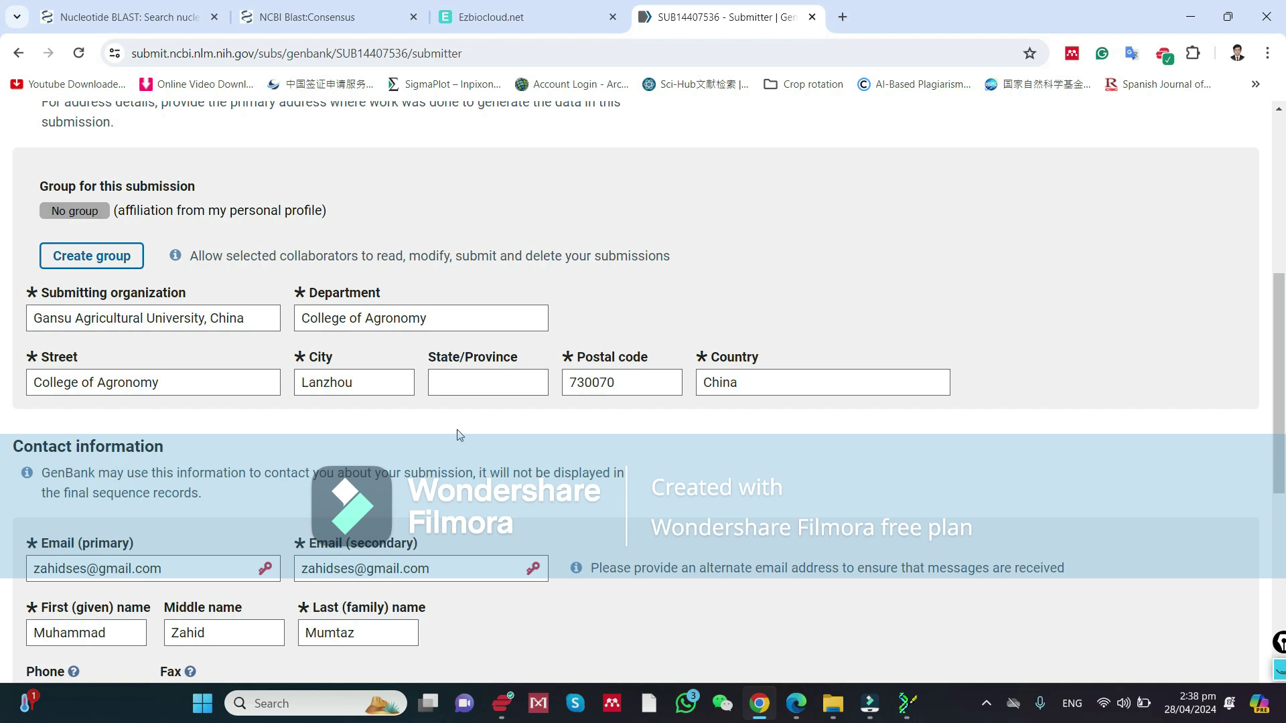
scroll(459, 435, down, 4)
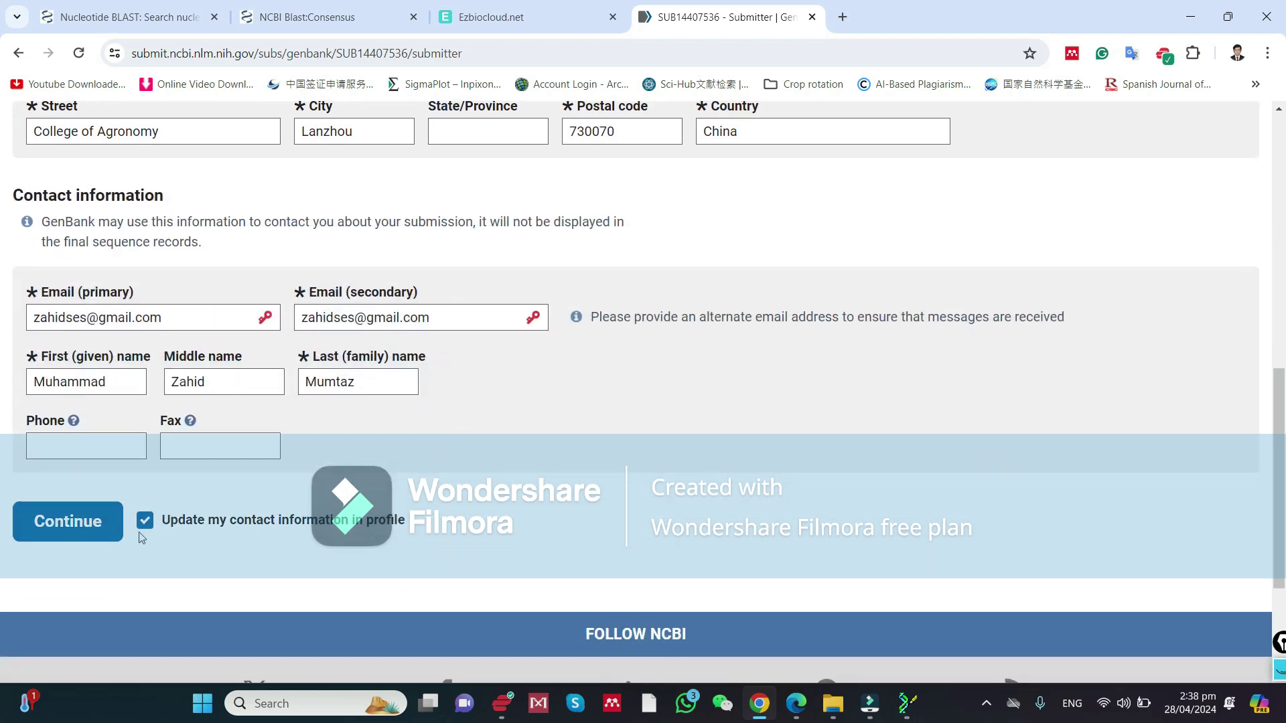
scroll(141, 535, up, 4)
scroll(120, 482, down, 5)
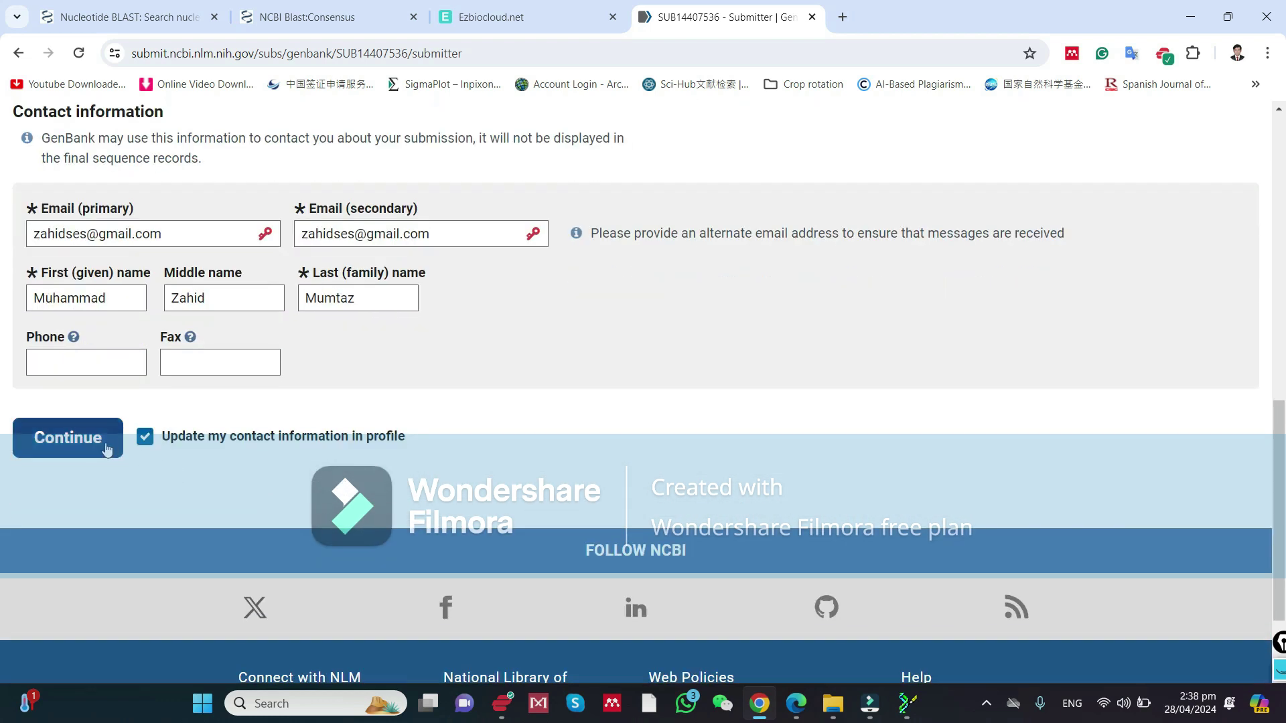
click(105, 449)
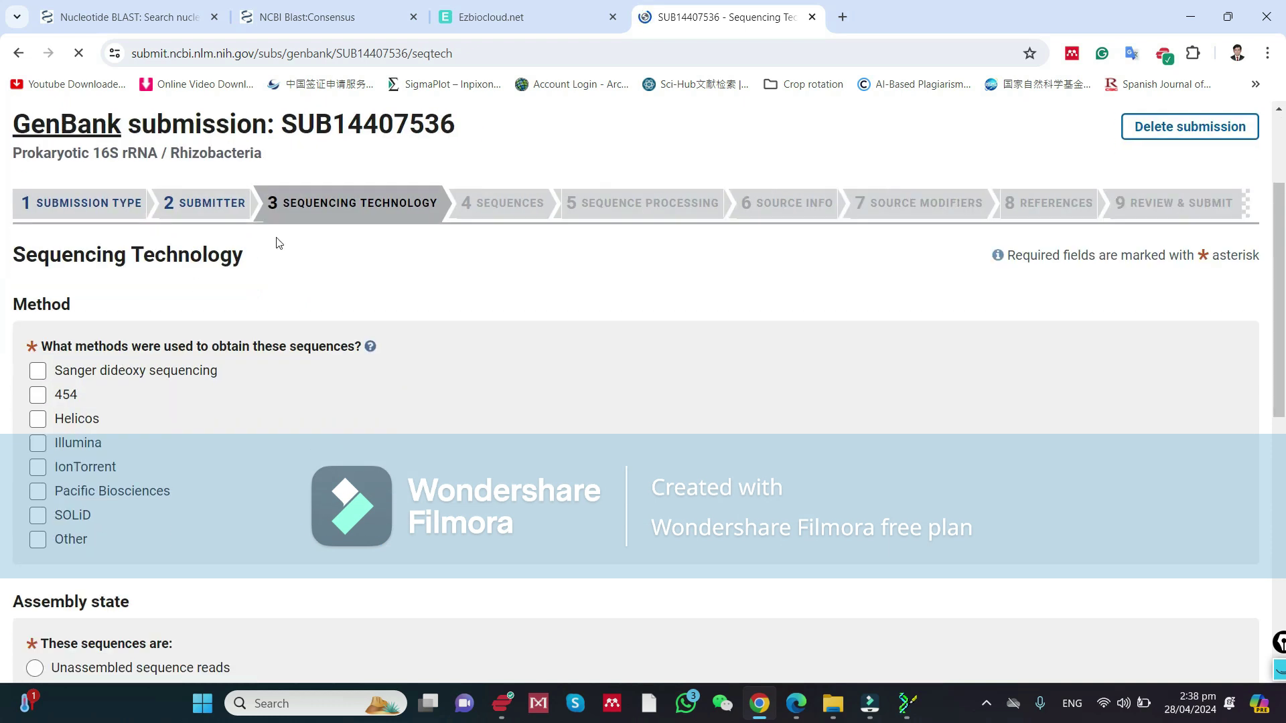
Specify Sanger dideoxy sequencing with unassembled sequence reads and proceed to the Sequences section.
click(39, 372)
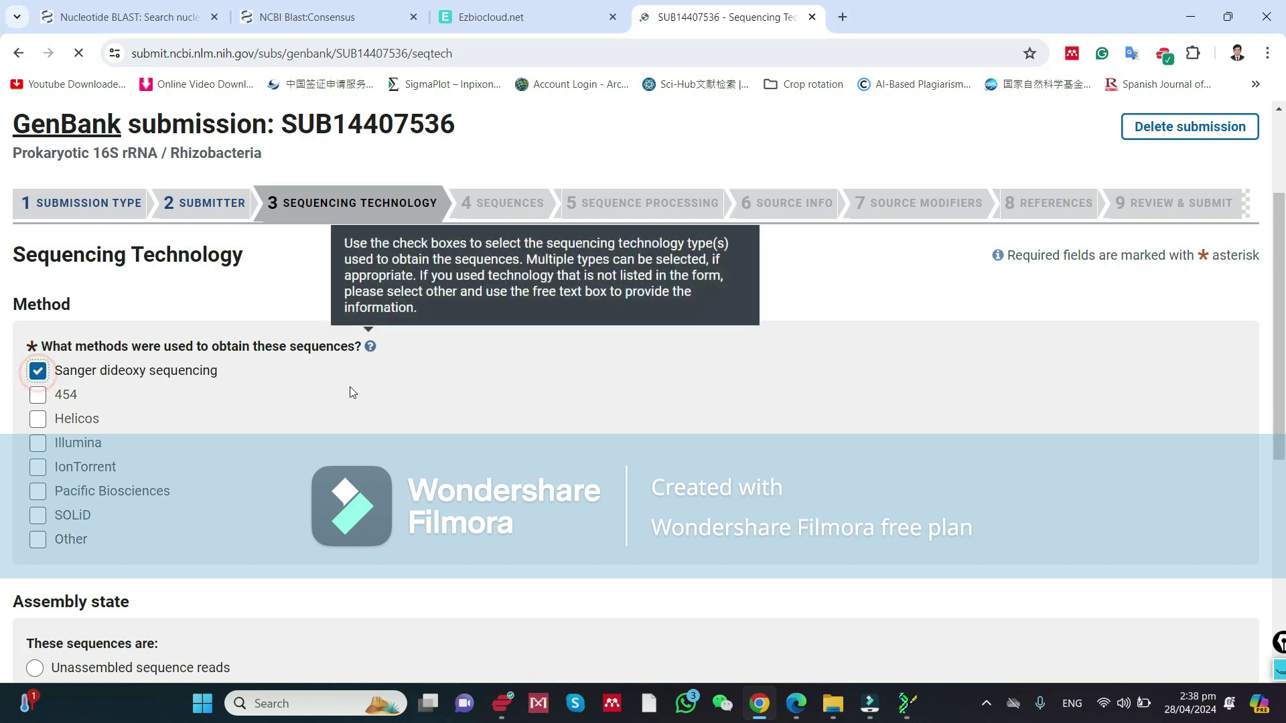
scroll(353, 393, down, 2)
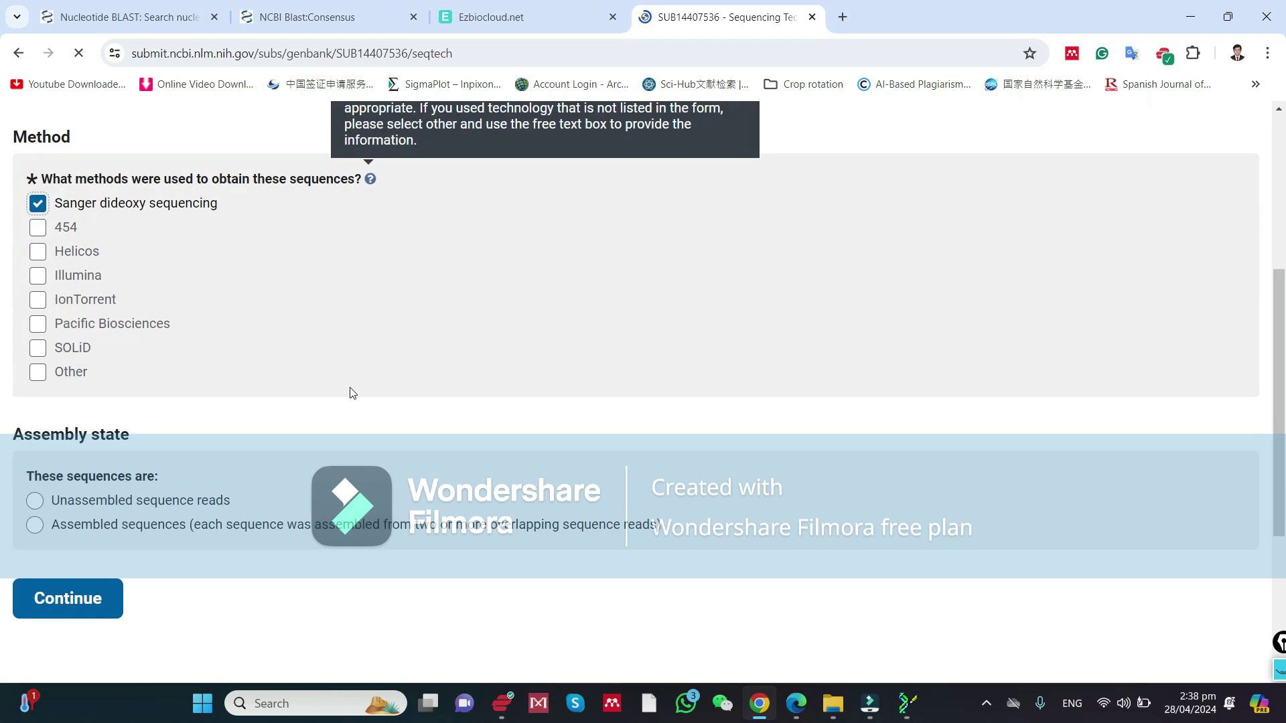
click(34, 502)
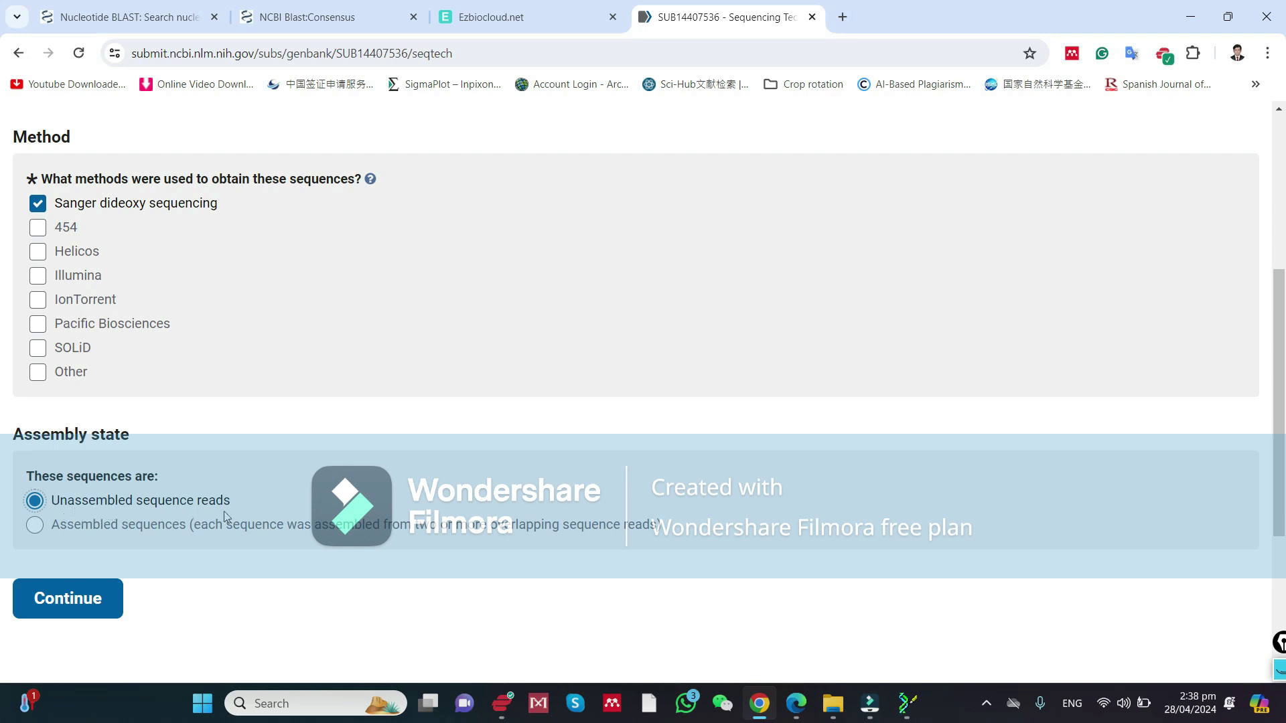
click(89, 598)
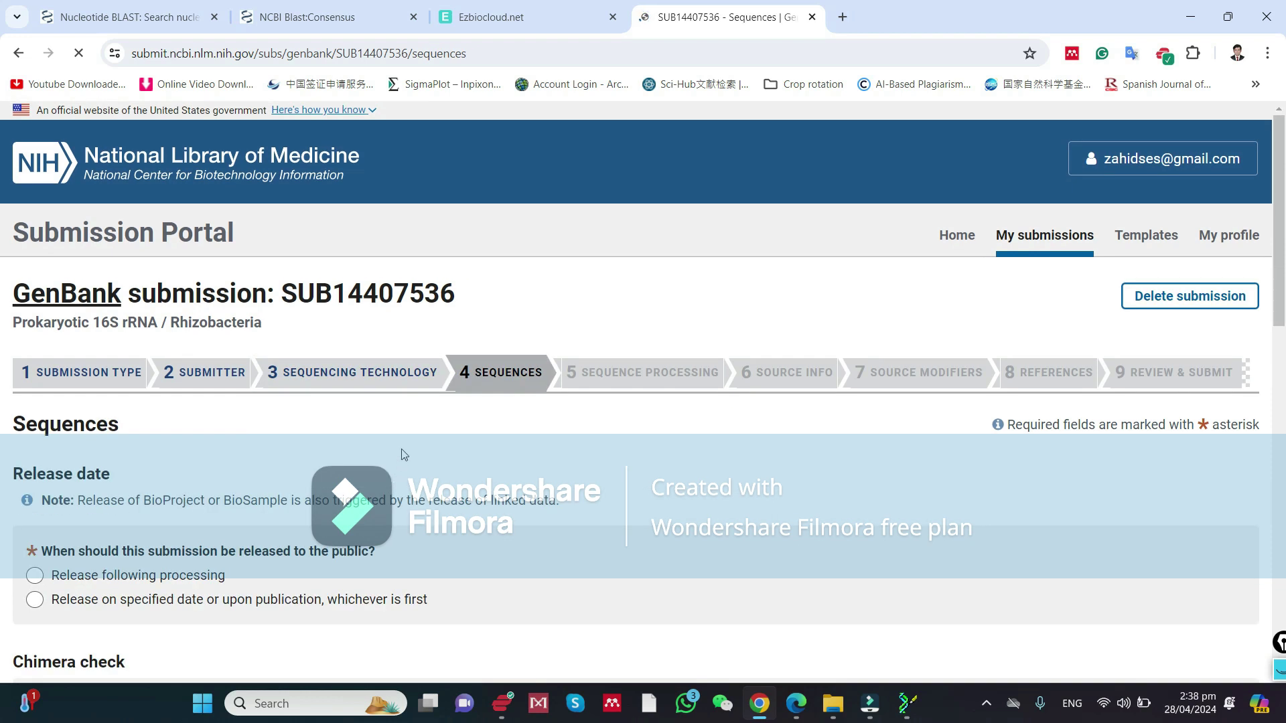
Set the submission's public release to "Release following processing".
scroll(404, 455, down, 1)
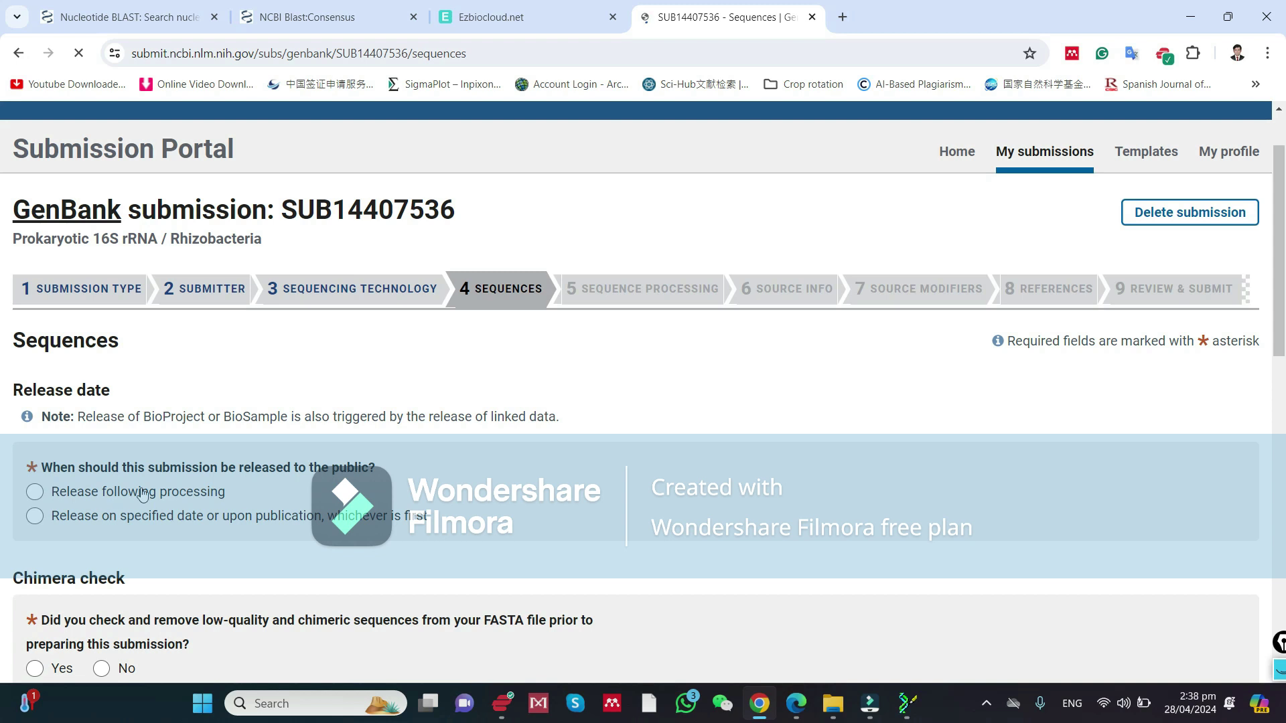
click(35, 491)
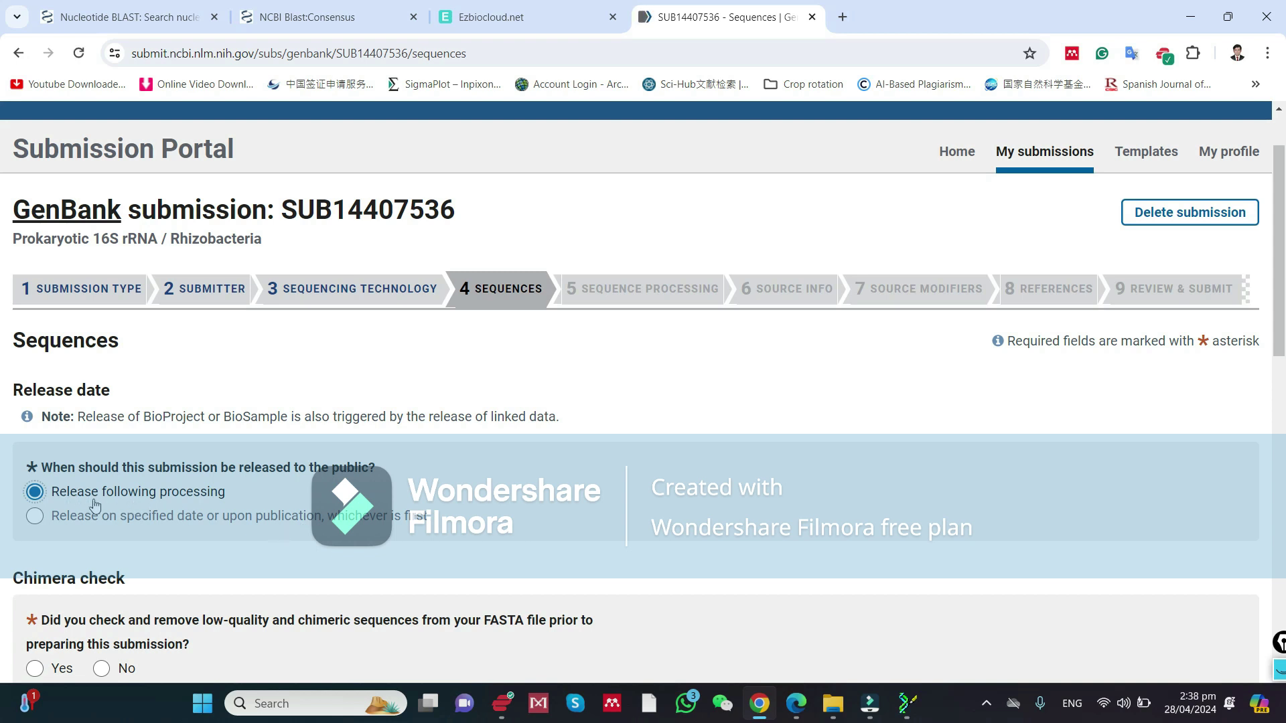
scroll(319, 482, down, 4)
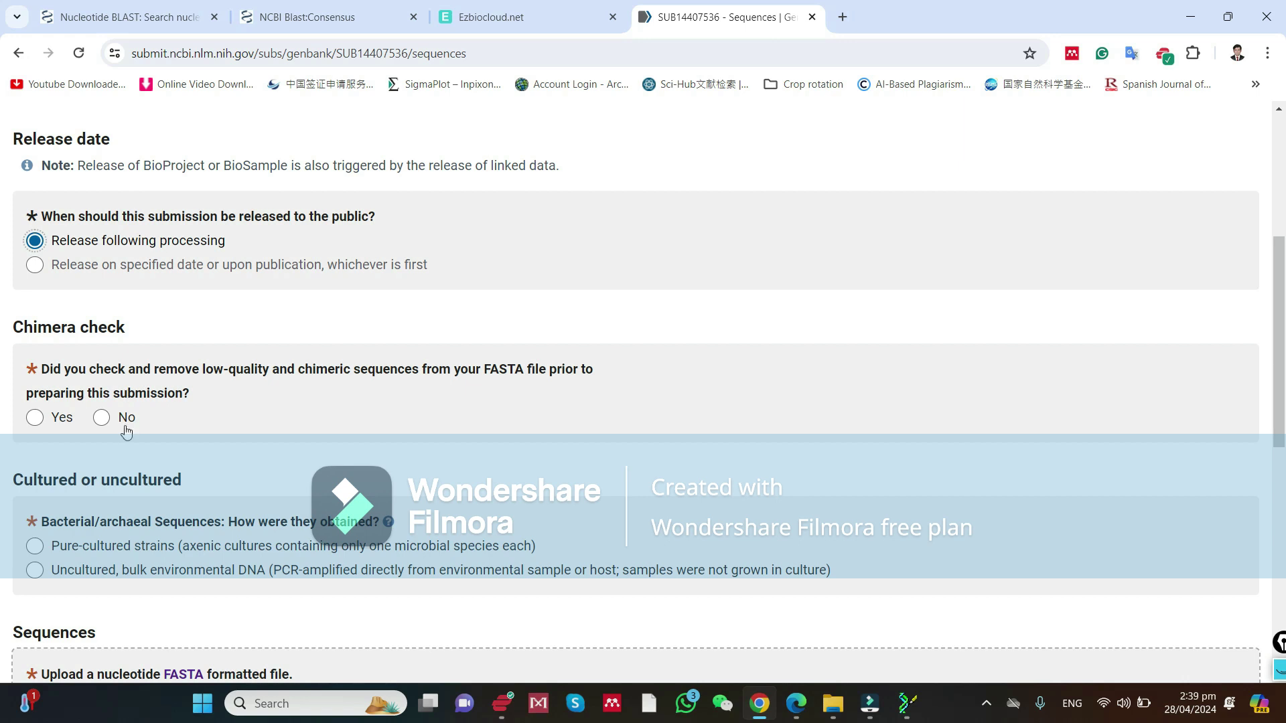
click(36, 419)
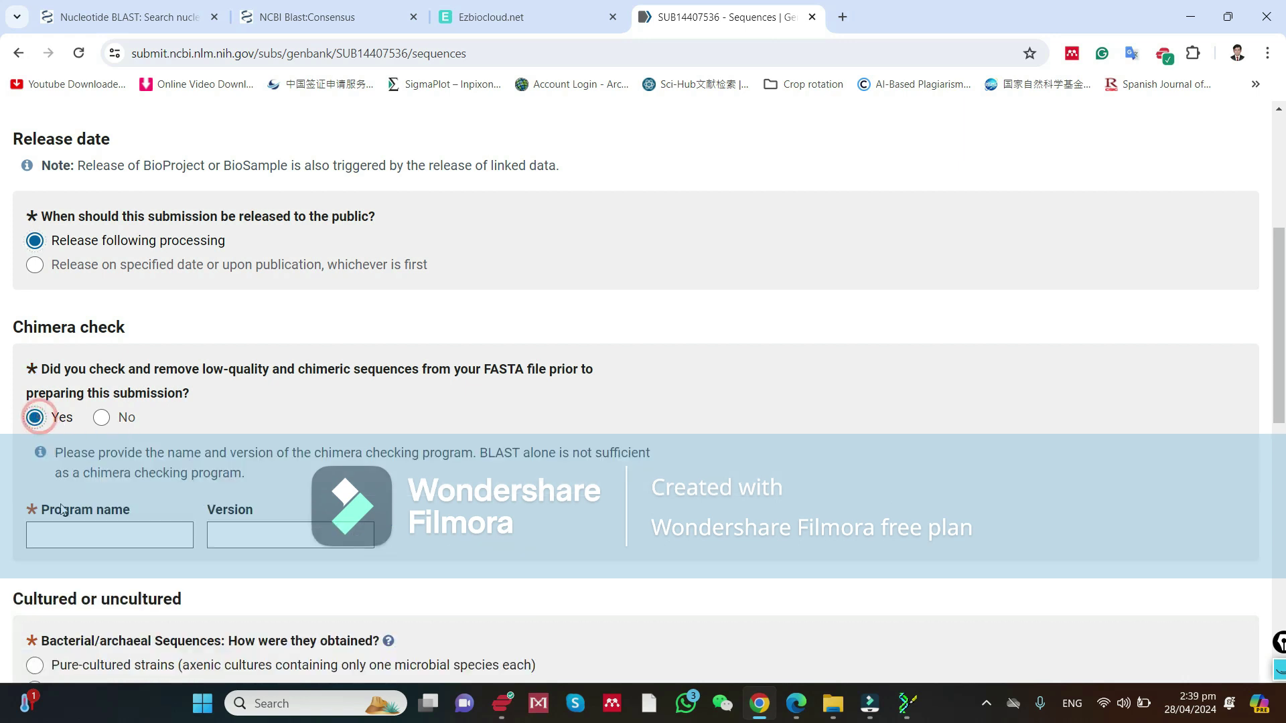
click(44, 533)
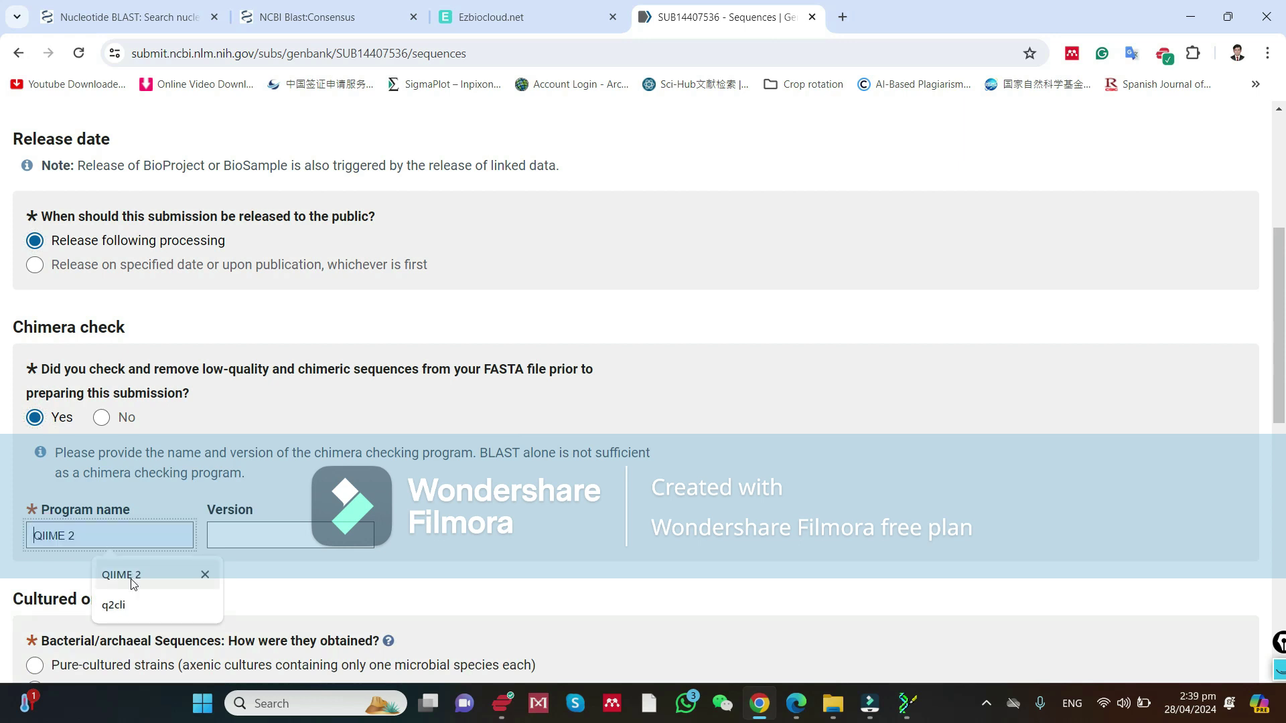
click(243, 533)
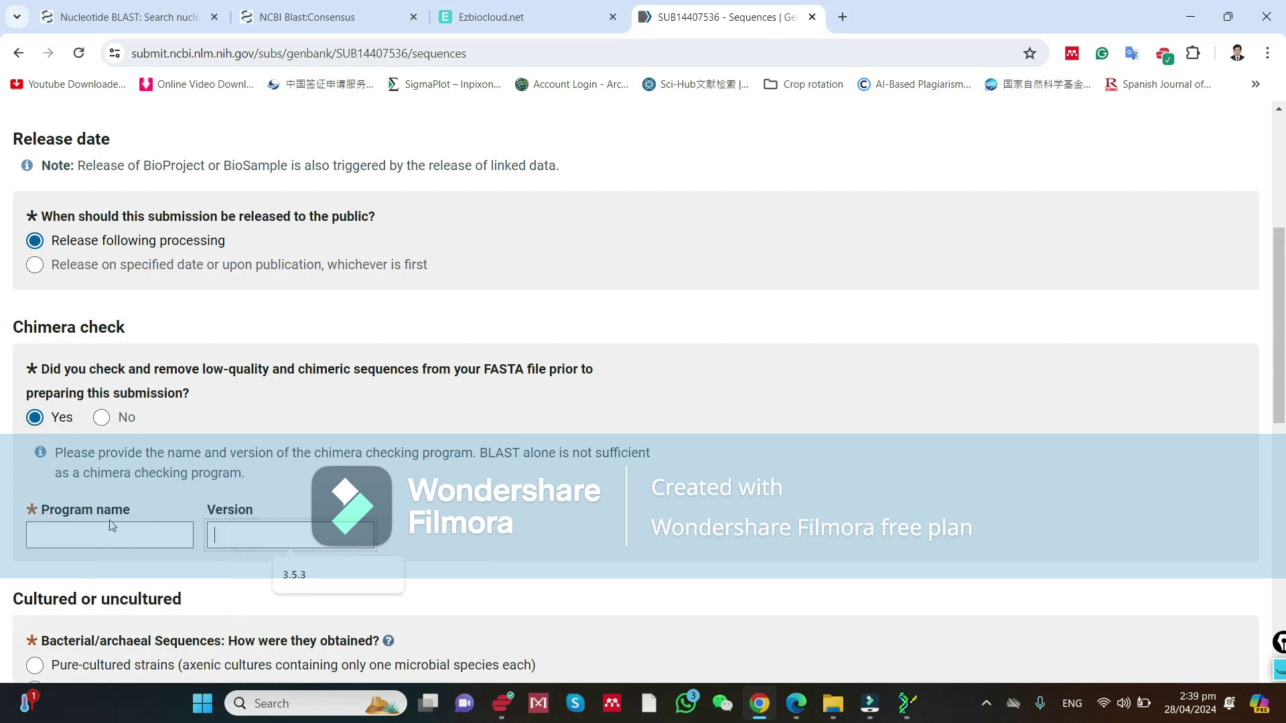
Answer No to the chimera check and specify that the sequences come from pure-cultured strains.
click(100, 420)
scroll(255, 425, down, 3)
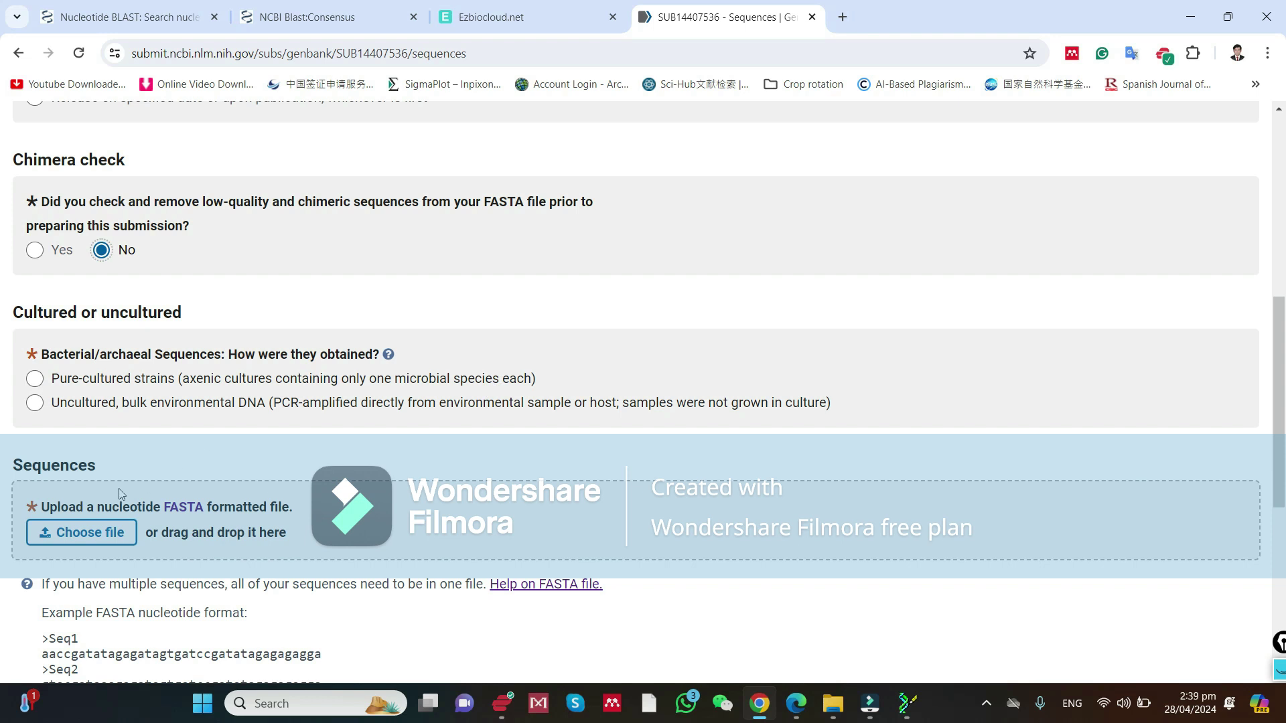
click(34, 379)
Upload the Submission NCBI text file from the Sequencing folder on the Desktop as the nucleotide FASTA file.
scroll(104, 375, down, 3)
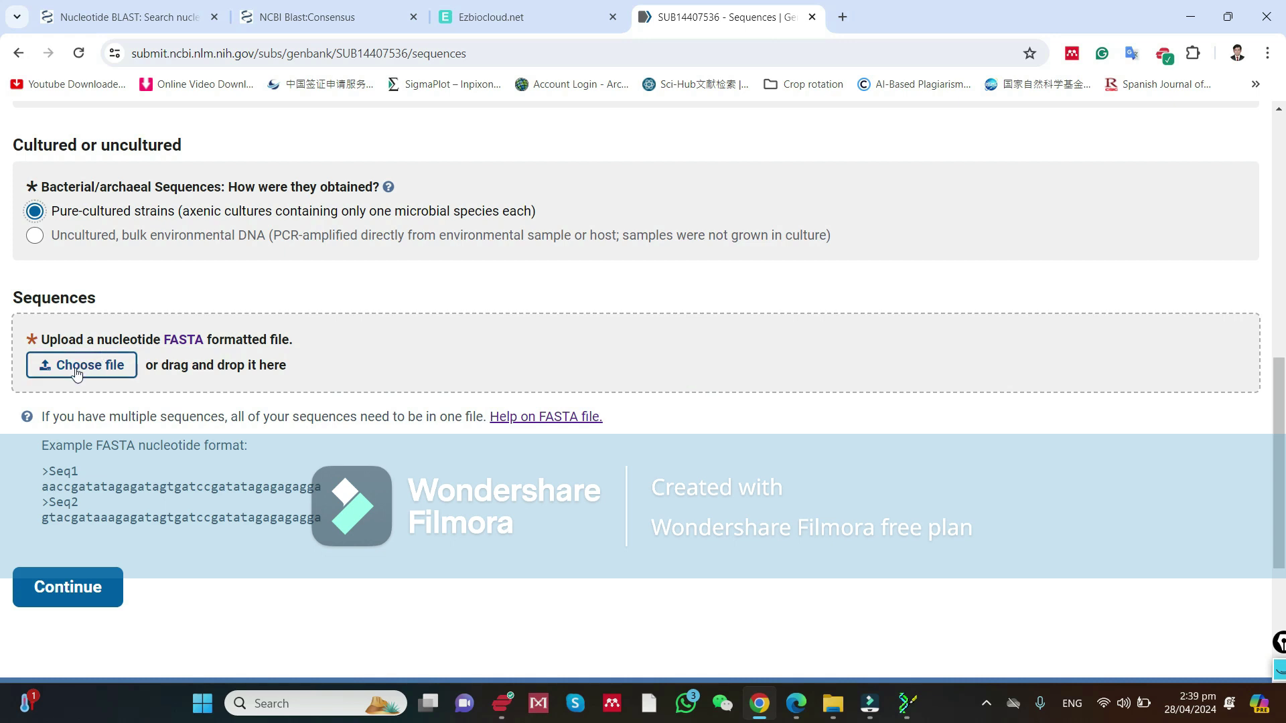
click(76, 371)
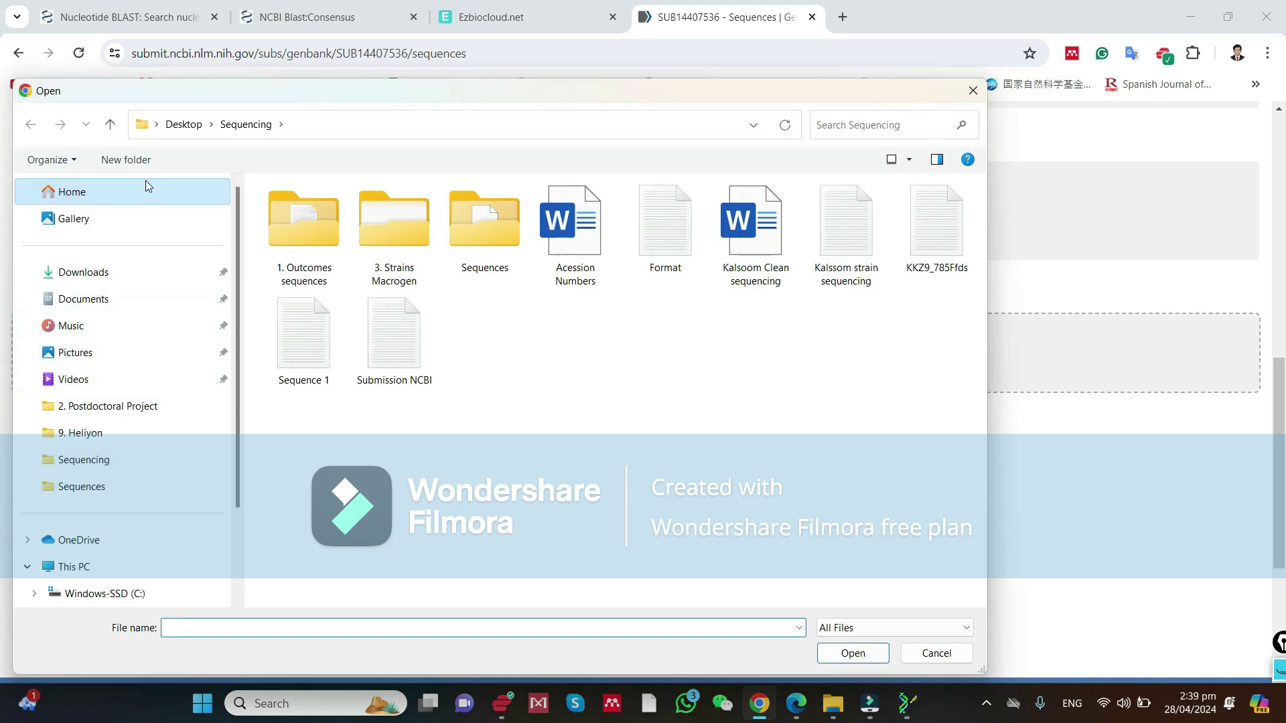
click(156, 124)
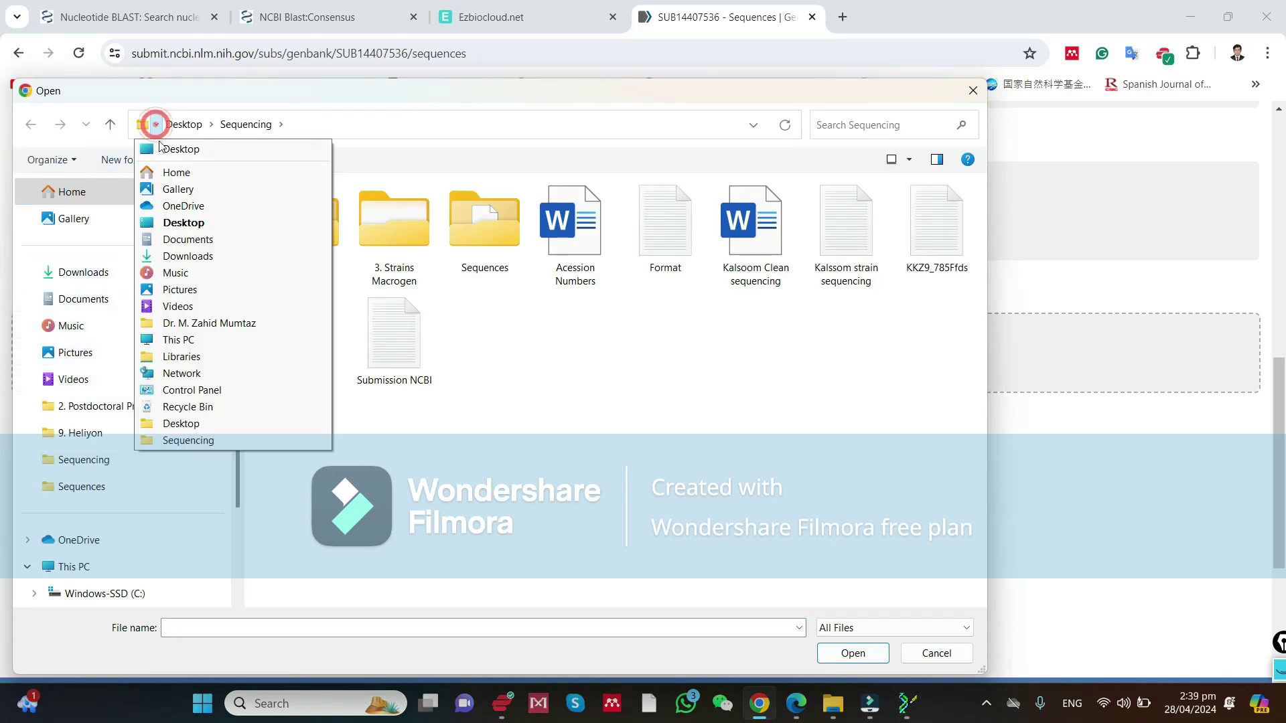
click(182, 226)
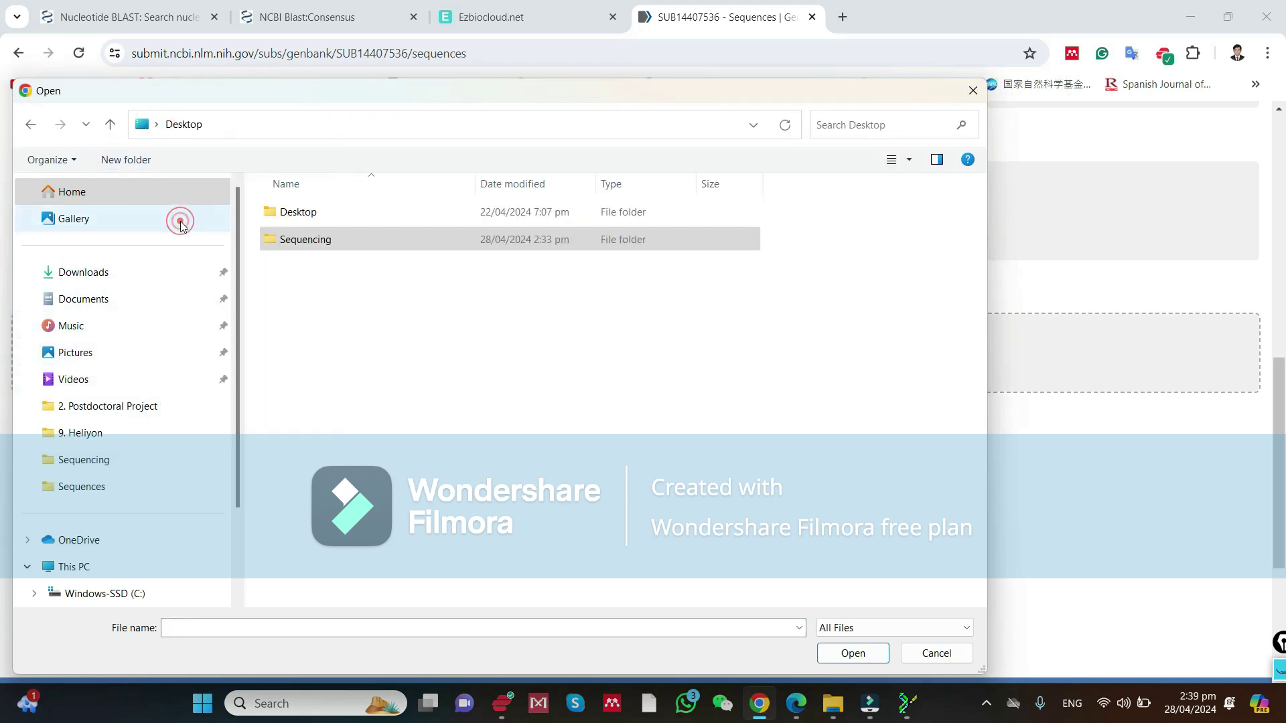
double_click(300, 241)
click(411, 374)
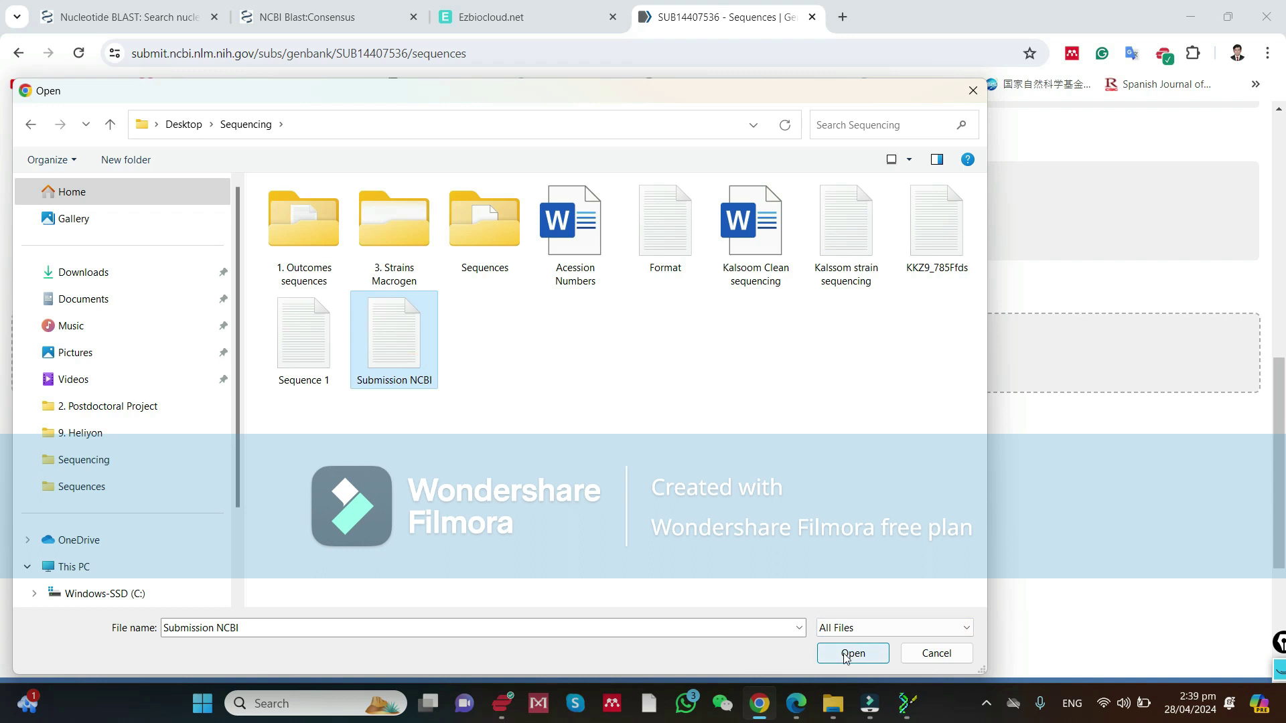
click(845, 654)
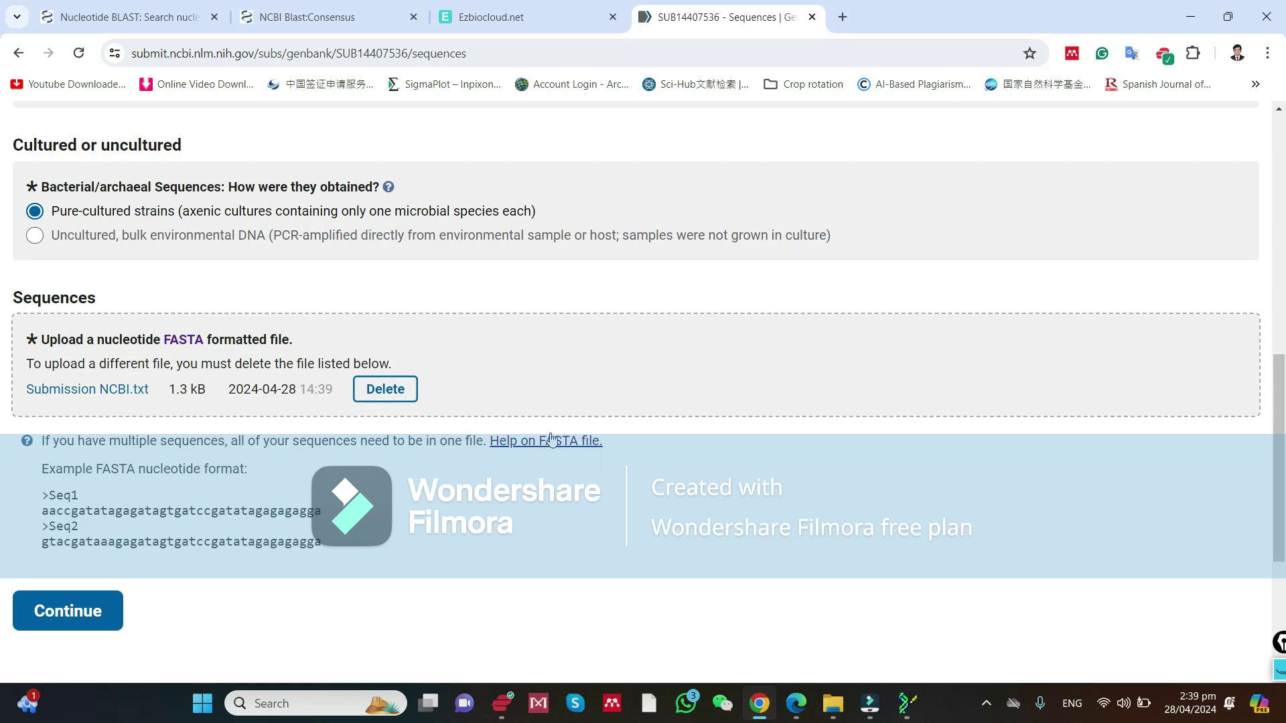
Try to delete the uploaded Submission NCBI.txt, and open the local copy from the Sequencing folder in File Explorer.
click(397, 395)
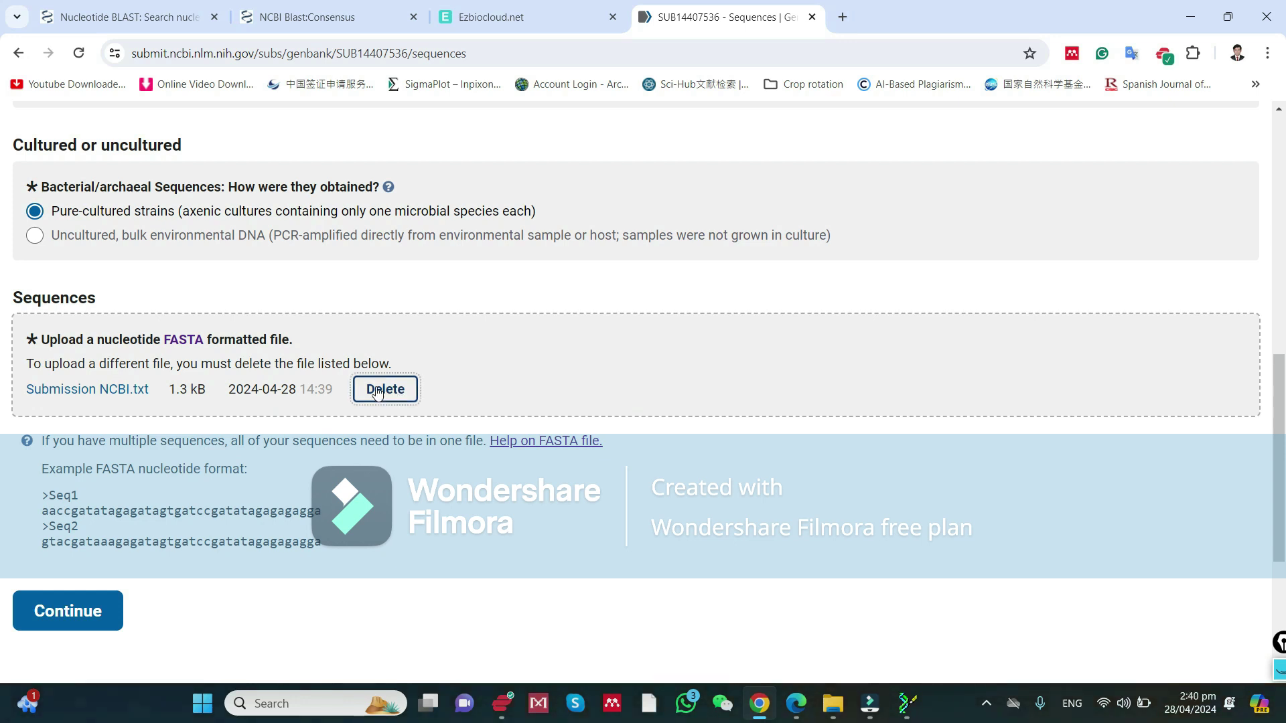
click(833, 703)
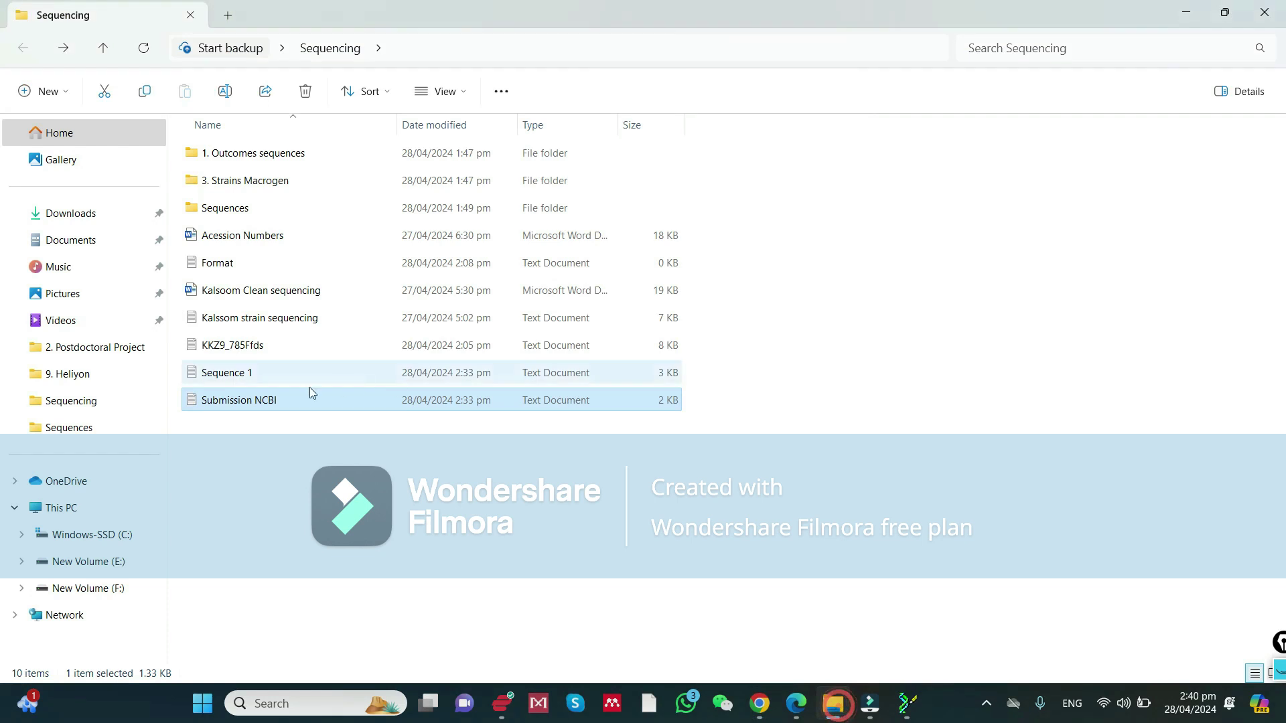
click(268, 404)
double_click(270, 405)
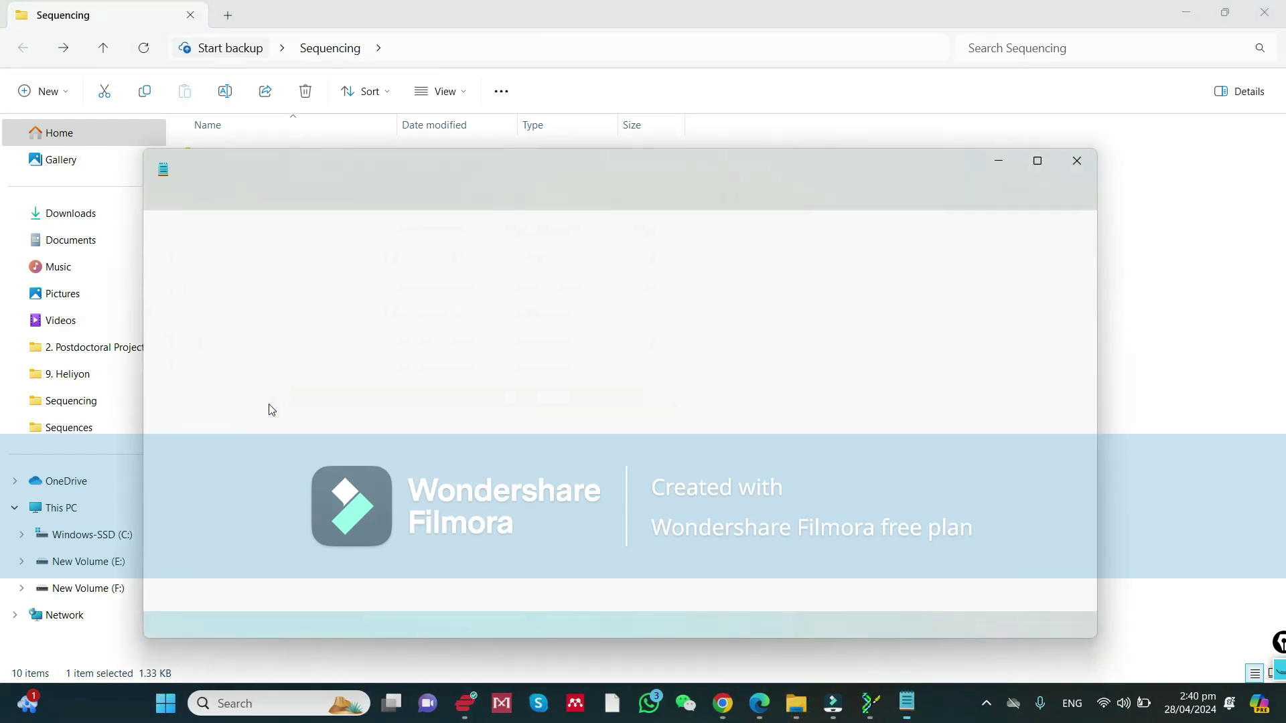
Replace the organism and strain name in the FASTA header with "Sequence1" and select the whole header line.
drag(374, 232, 166, 236)
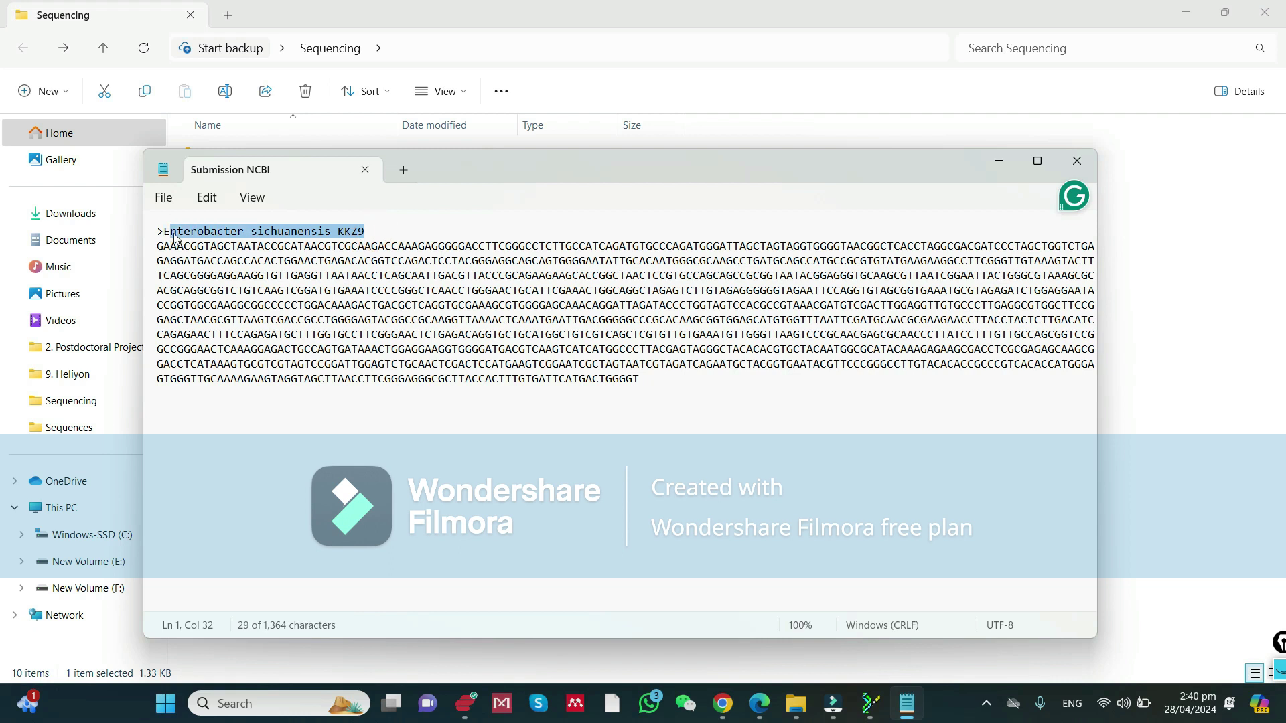
text(S)
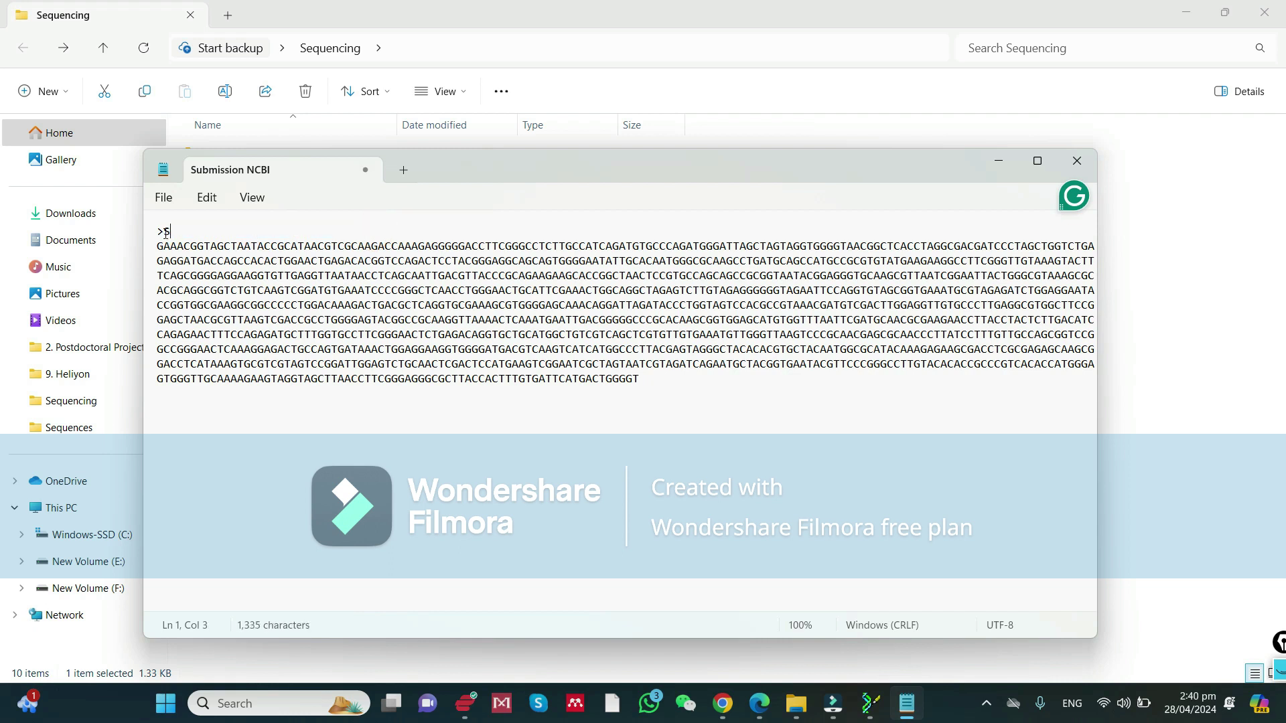
text(equence)
key(shift+Left)
key(shift+Left)
key(shift+Home)
key(shift+Right)
key(shift+Right)
key(shift+Right)
key(shift+Left)
key(shift+Left)
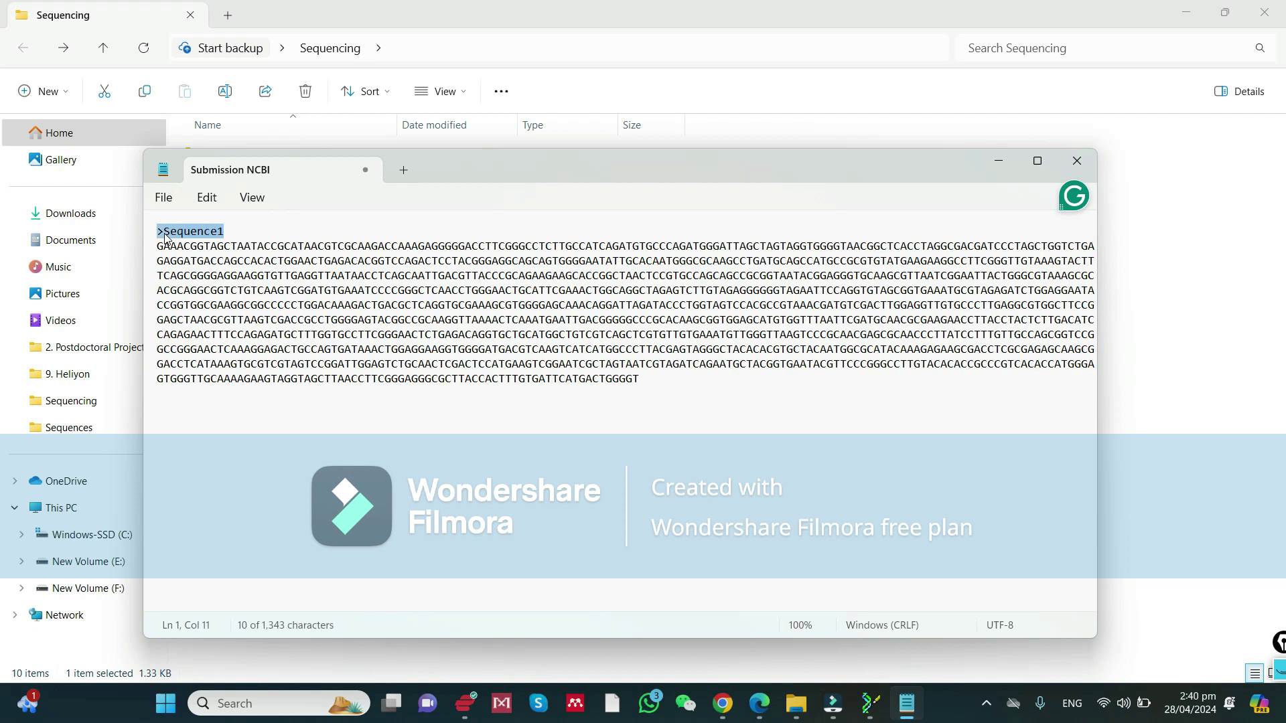
Save and close the edited Submission NCBI text file, and upload it in Chrome as the nucleotide FASTA file.
click(301, 322)
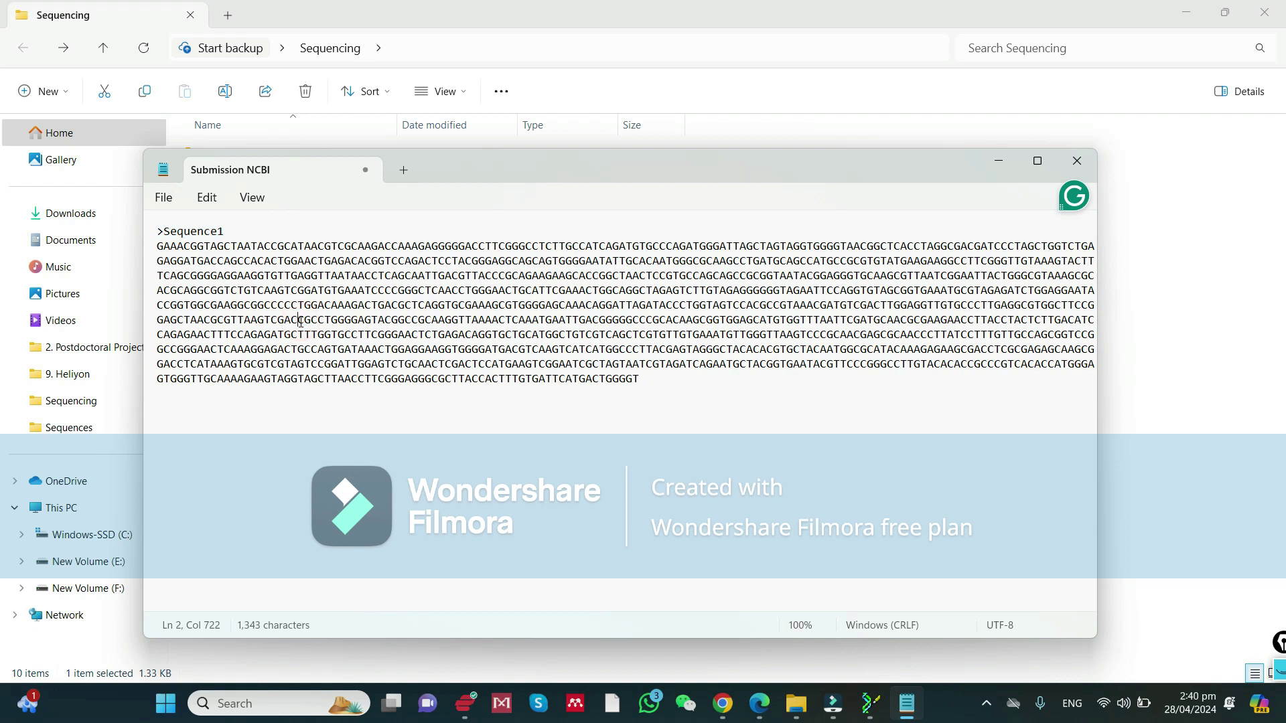
click(1075, 164)
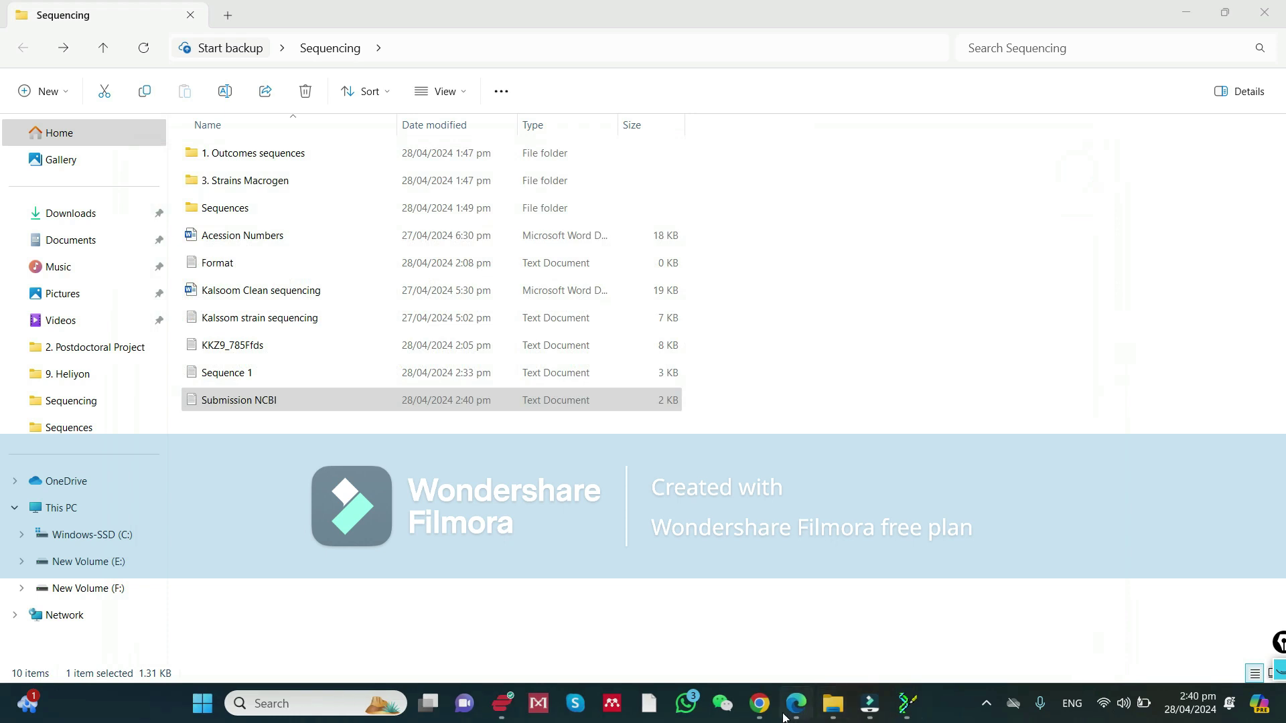
click(760, 707)
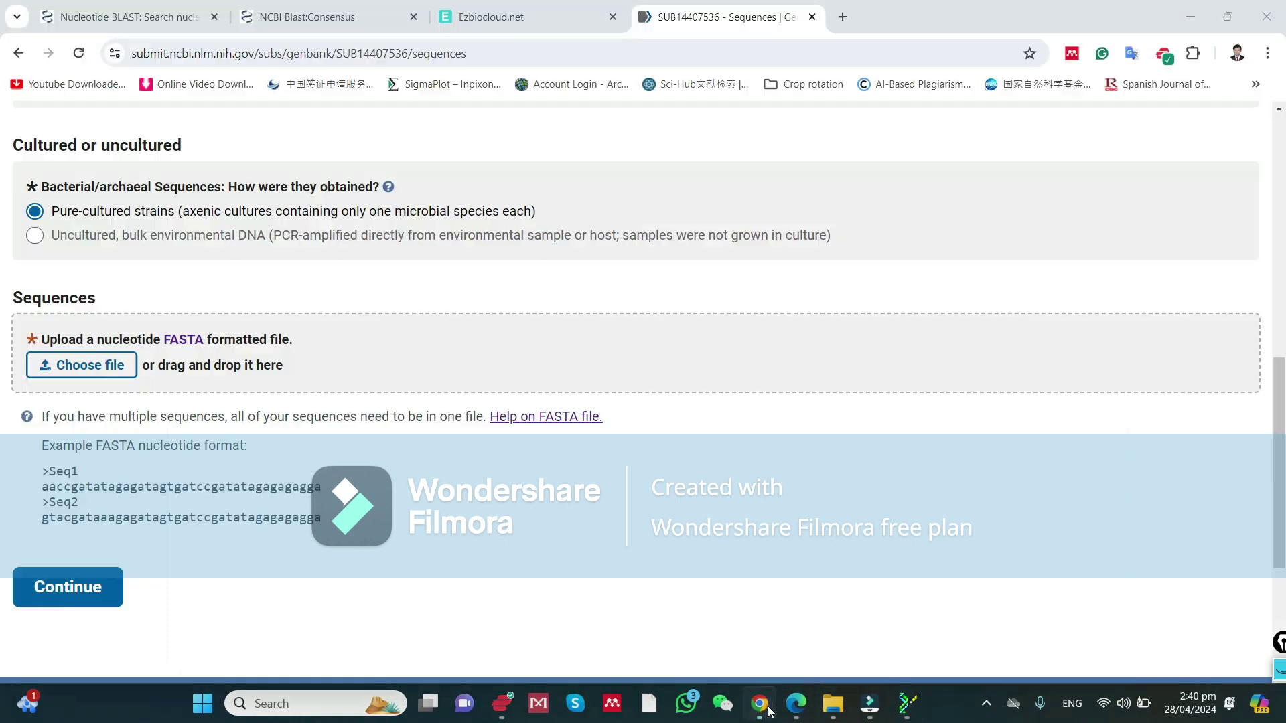
click(90, 368)
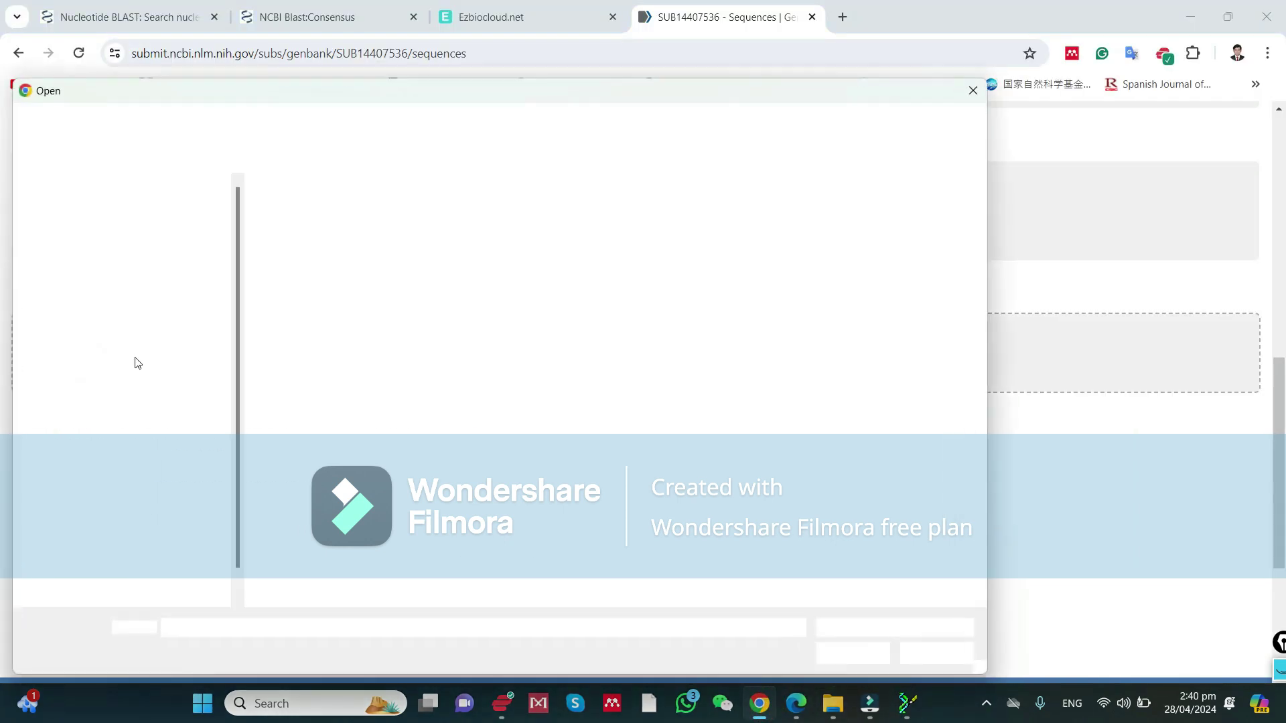
click(405, 337)
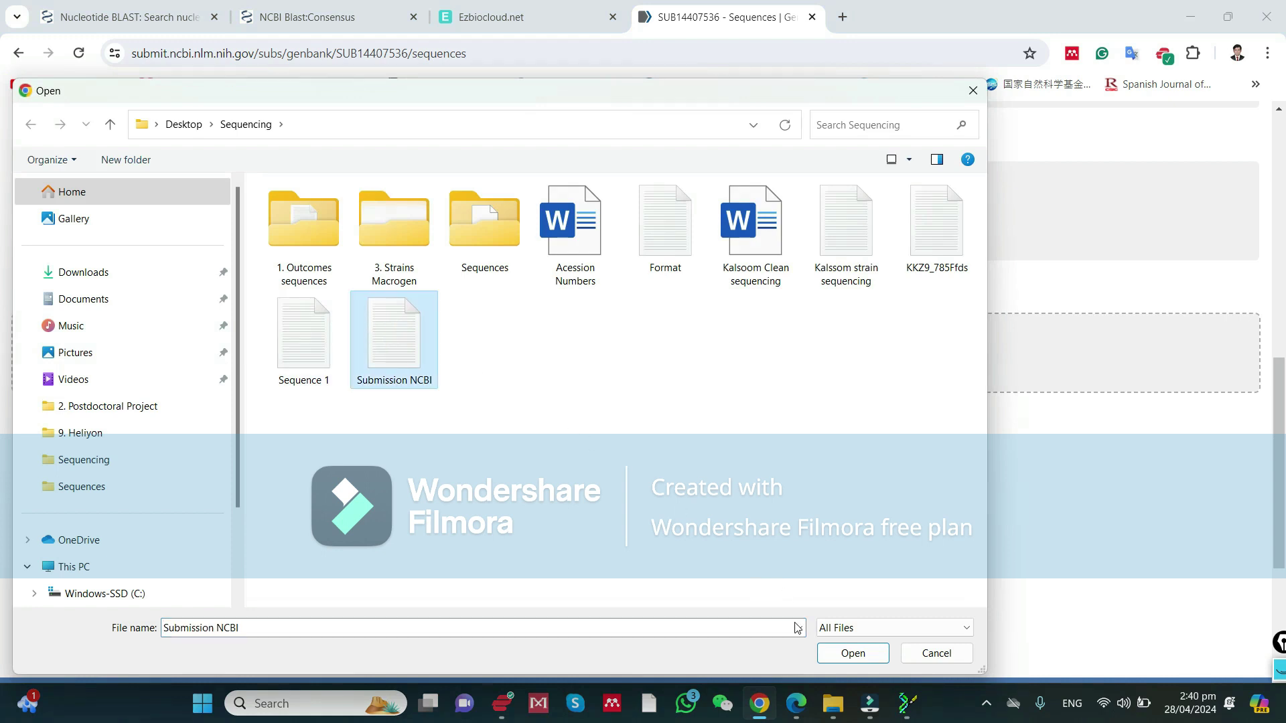
click(851, 652)
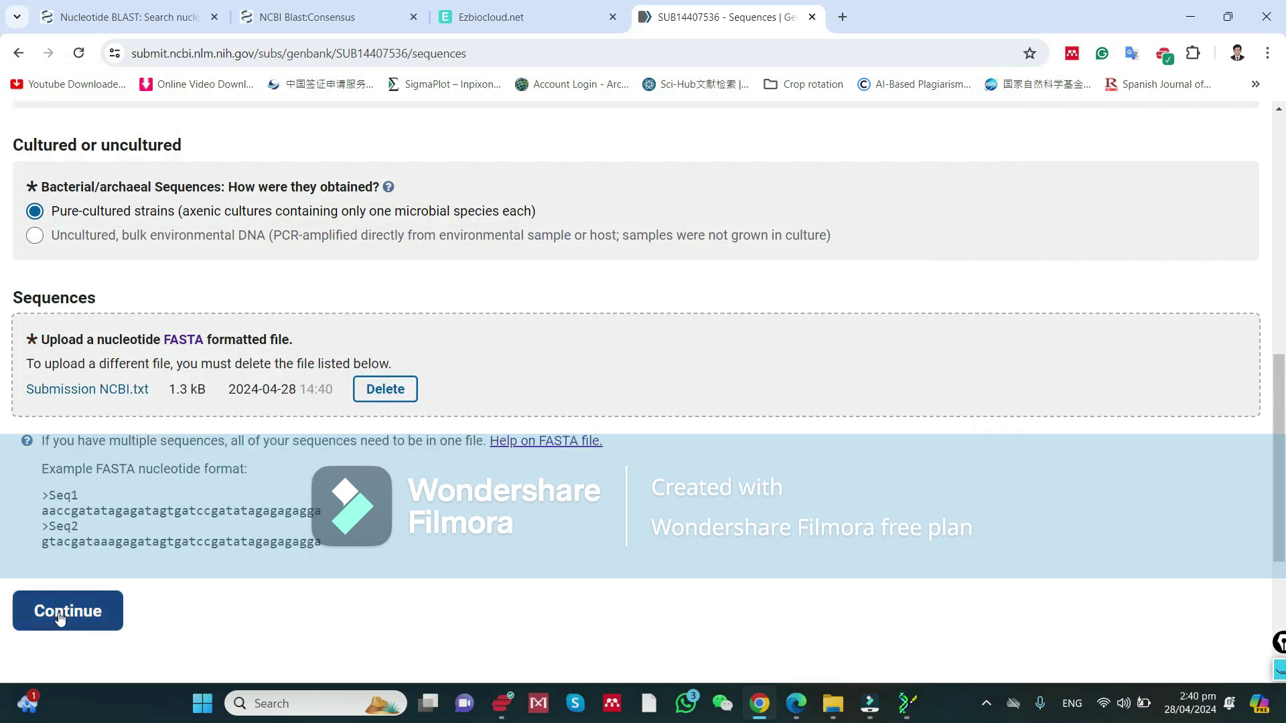
Submit the Sequences page for processing and continue past the single-sequence warning to the Source Modifiers page.
click(60, 617)
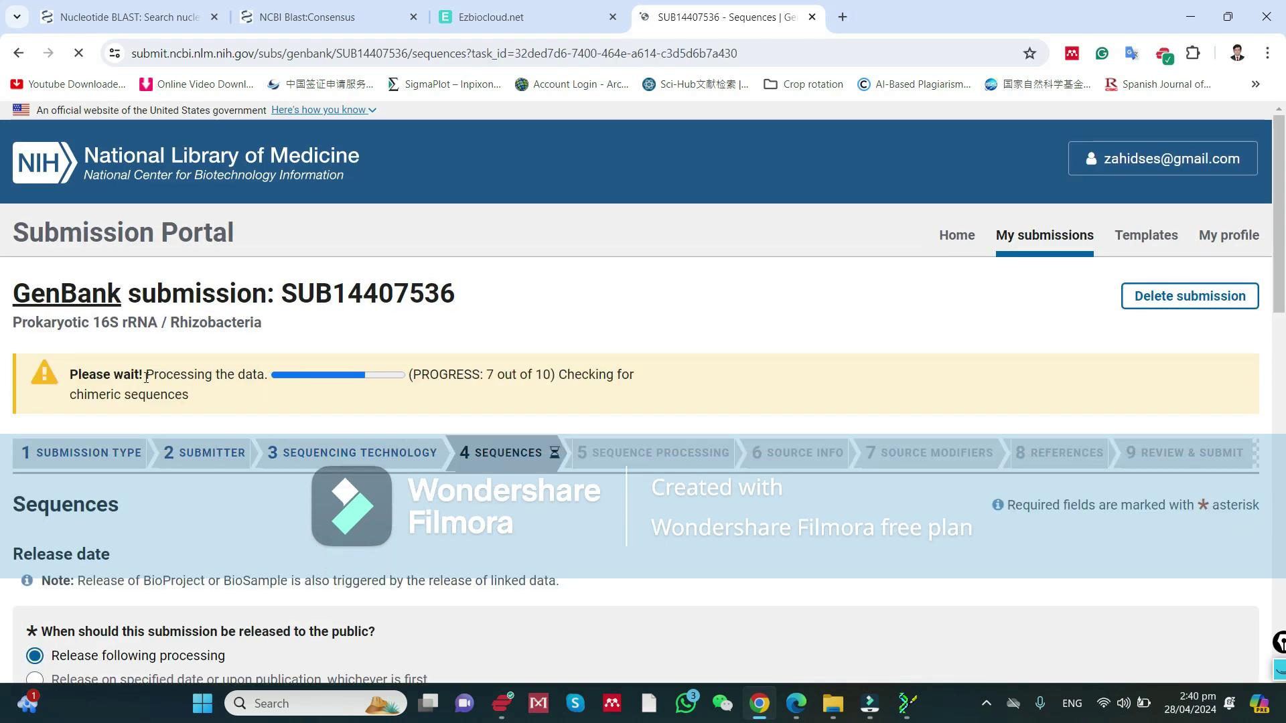
drag(447, 372, 250, 400)
click(533, 382)
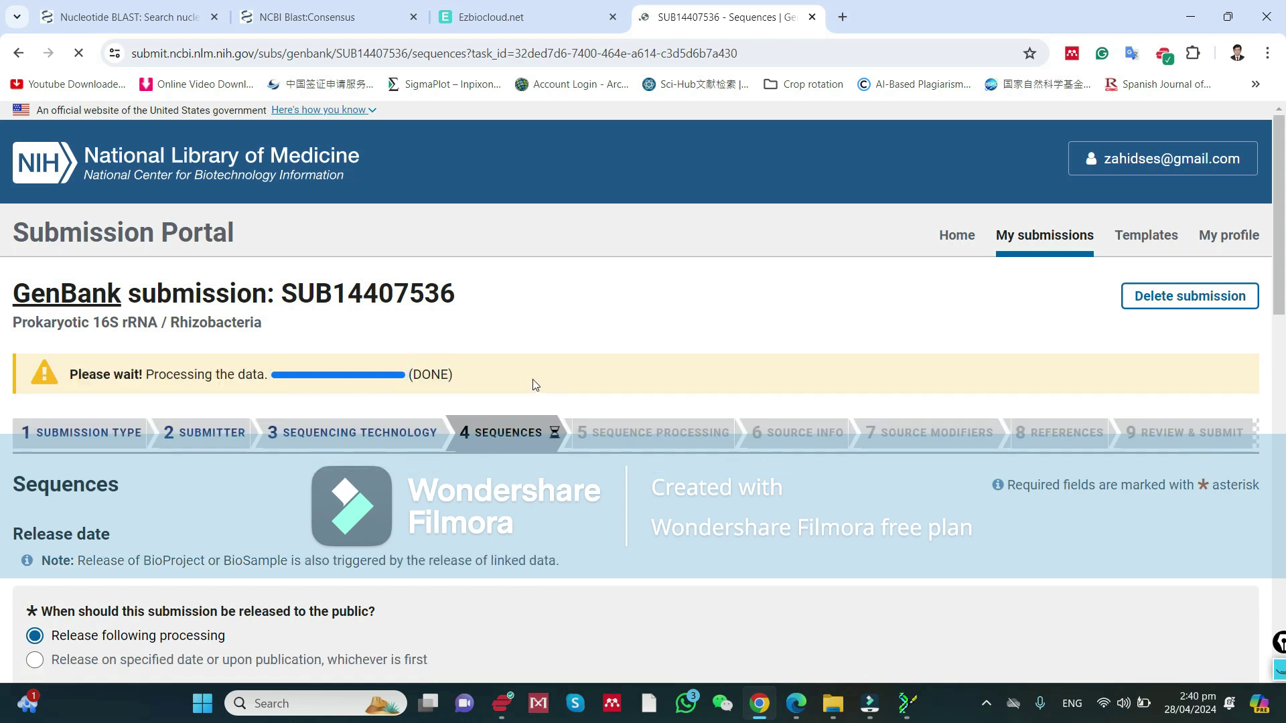
drag(165, 381, 73, 375)
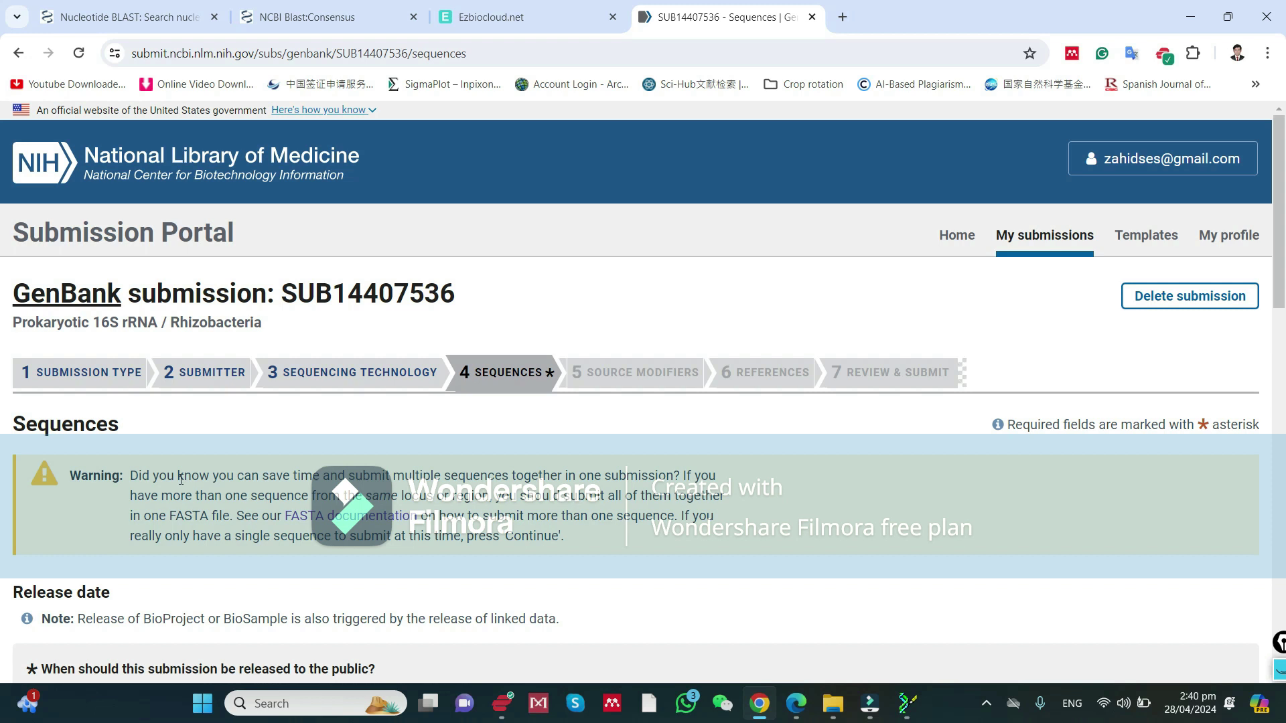
drag(154, 480, 607, 543)
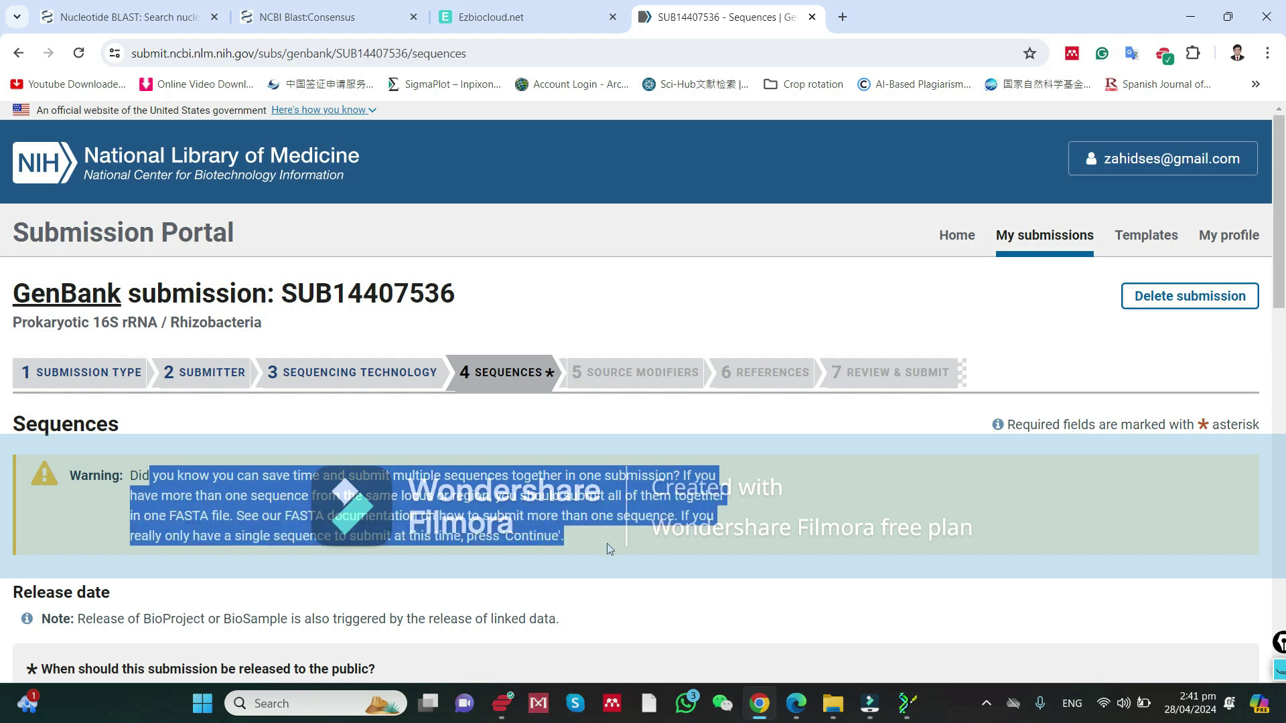
click(607, 544)
scroll(608, 544, down, 8)
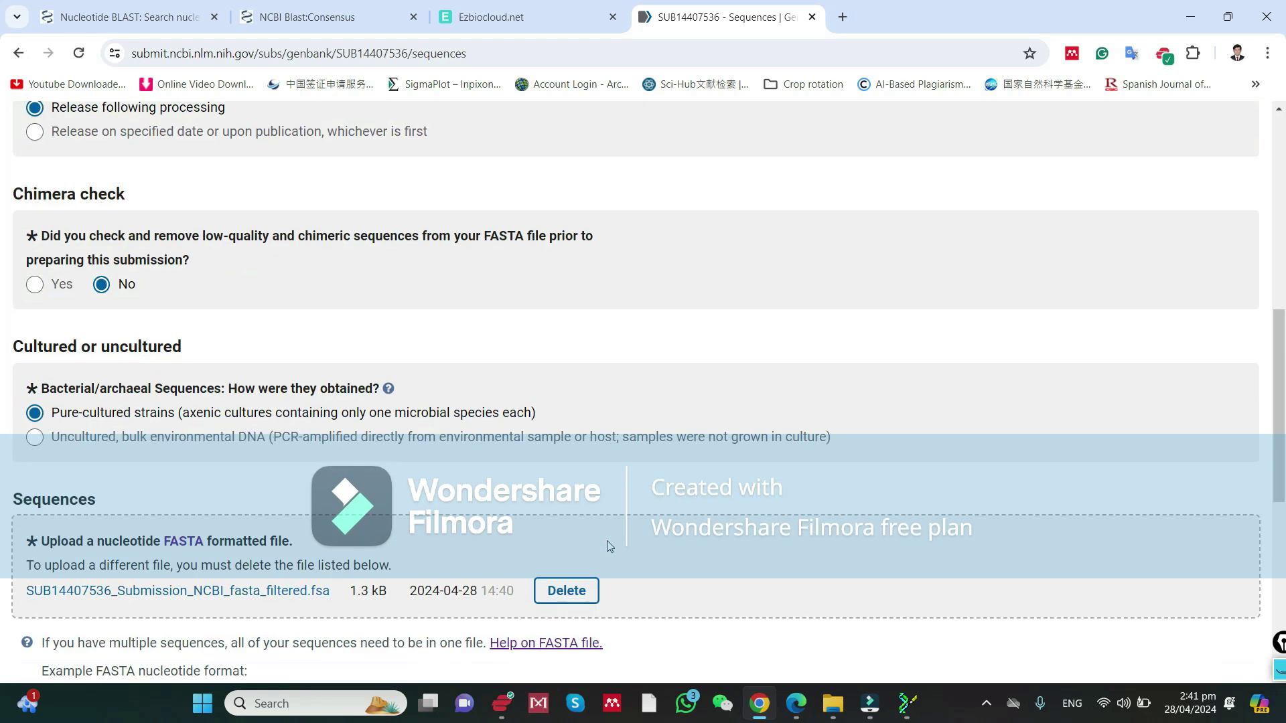
scroll(608, 545, down, 5)
click(88, 488)
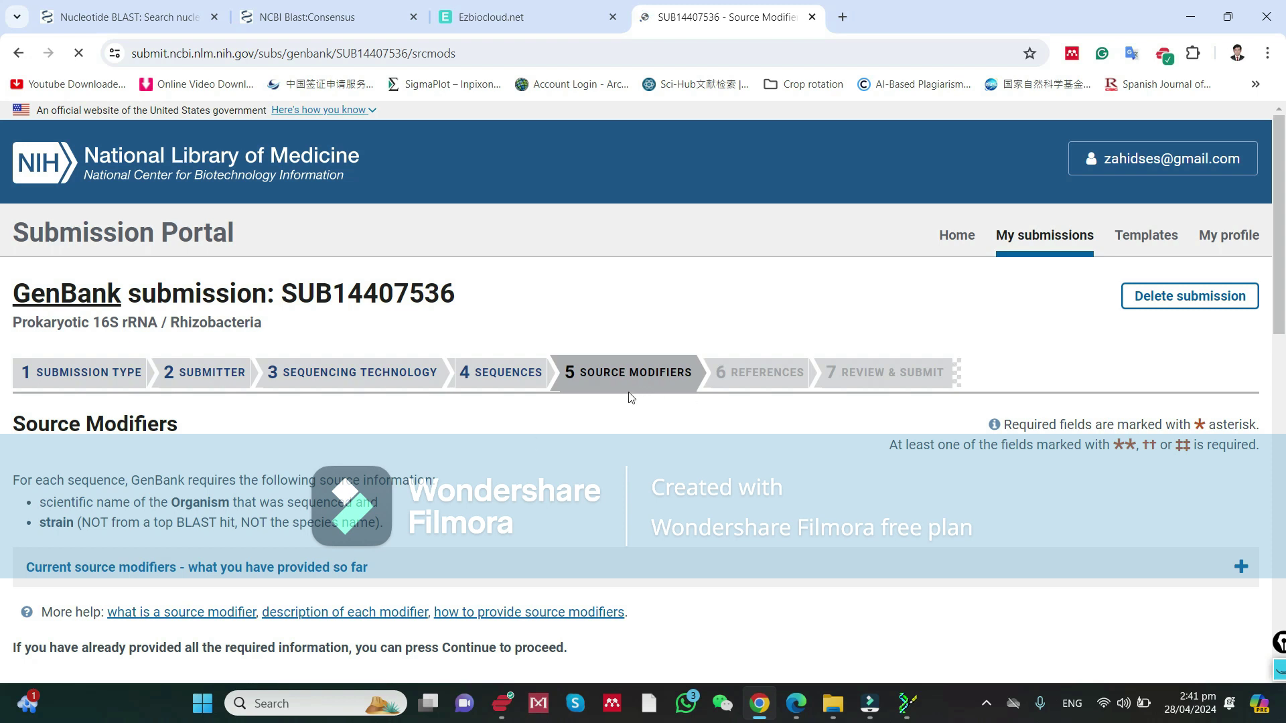
Find the organism name for the source modifiers in the EzBioCloud hit list and copy "Enterobacter sichuanensis".
scroll(629, 398, down, 1)
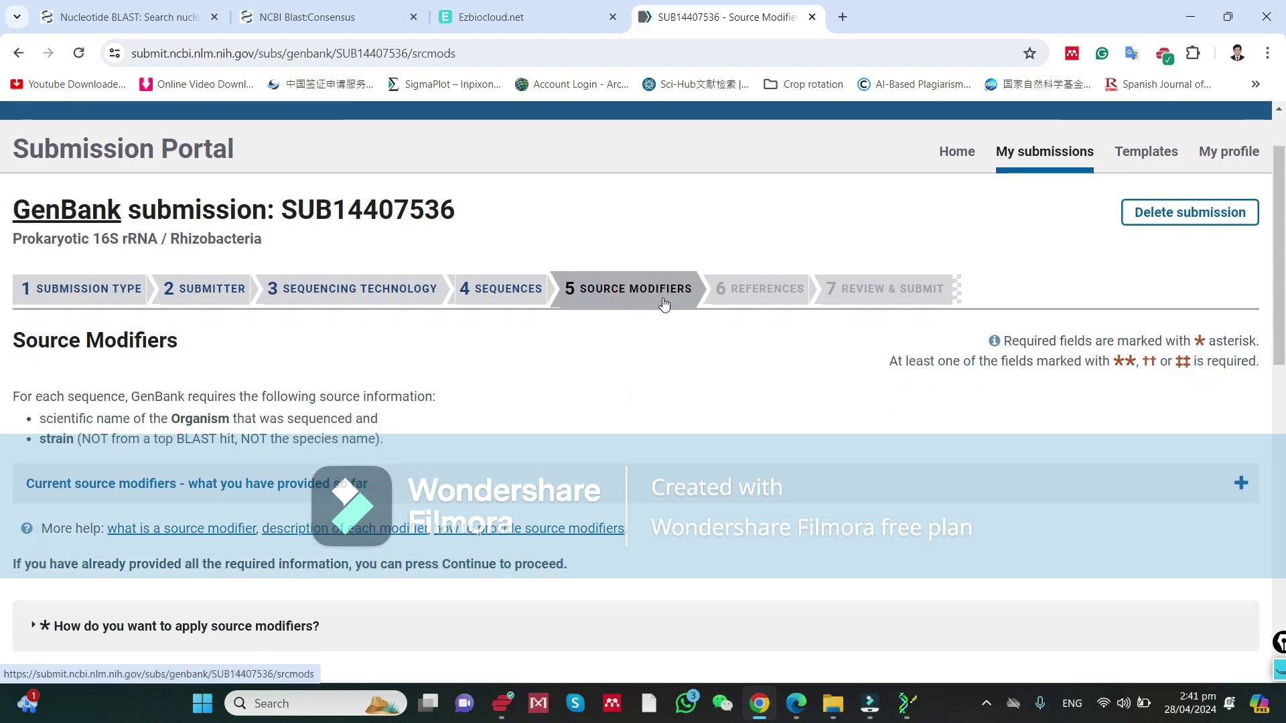
scroll(253, 449, down, 3)
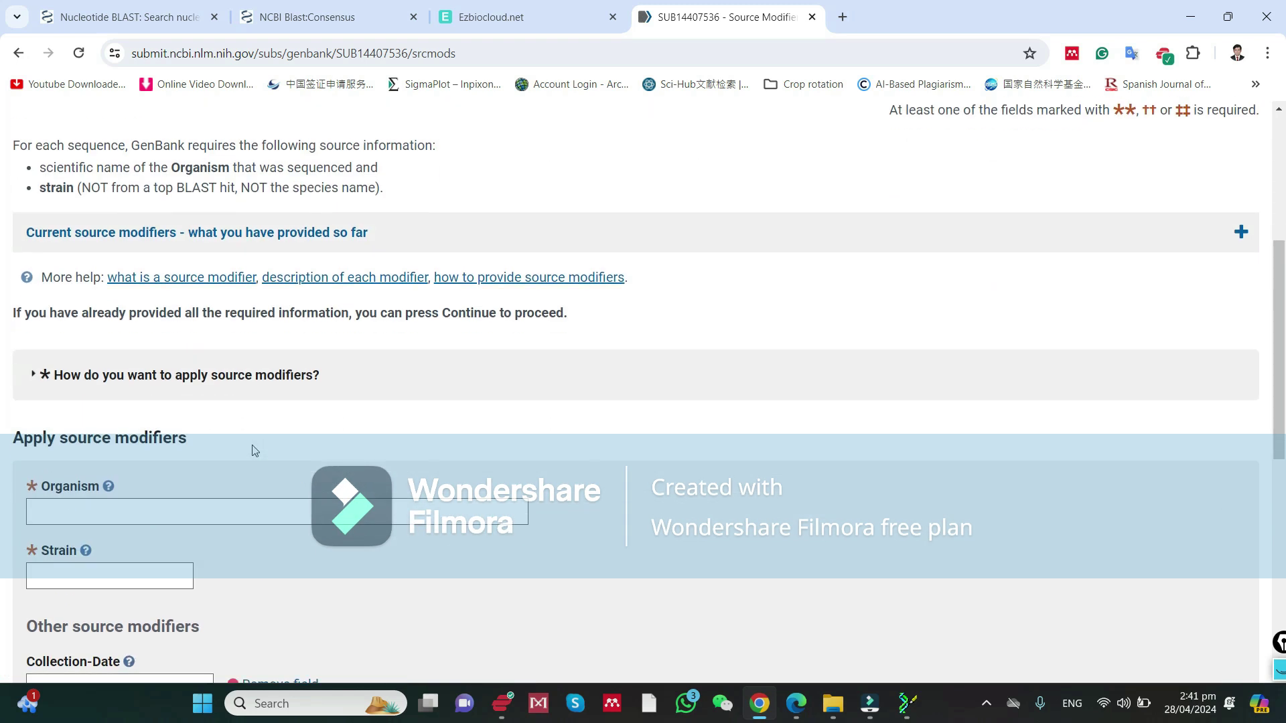
click(58, 507)
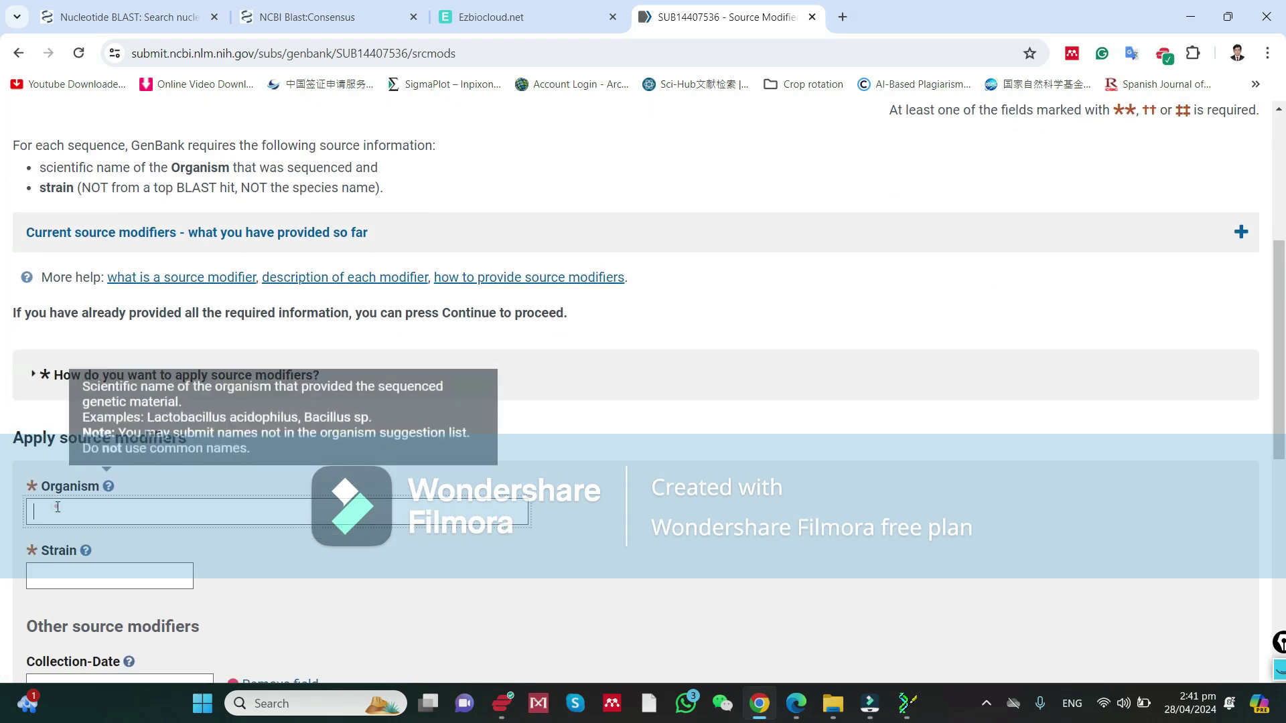
scroll(61, 502, down, 3)
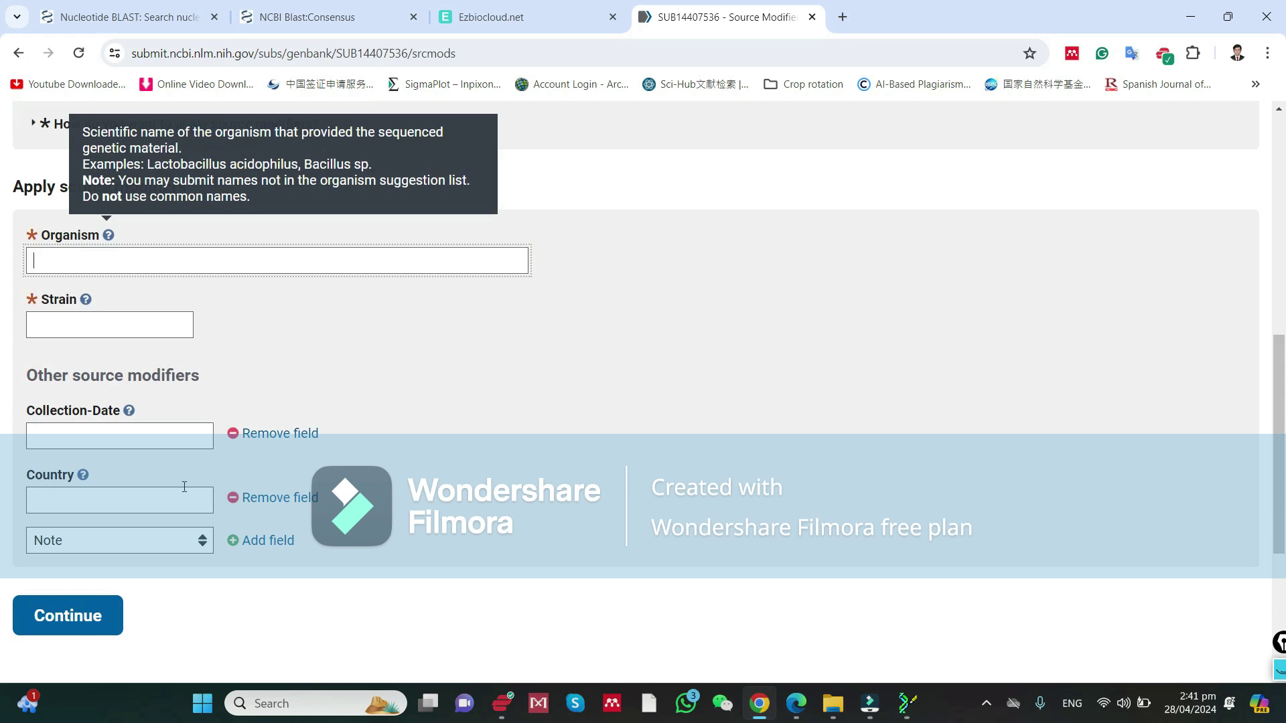
scroll(184, 487, up, 2)
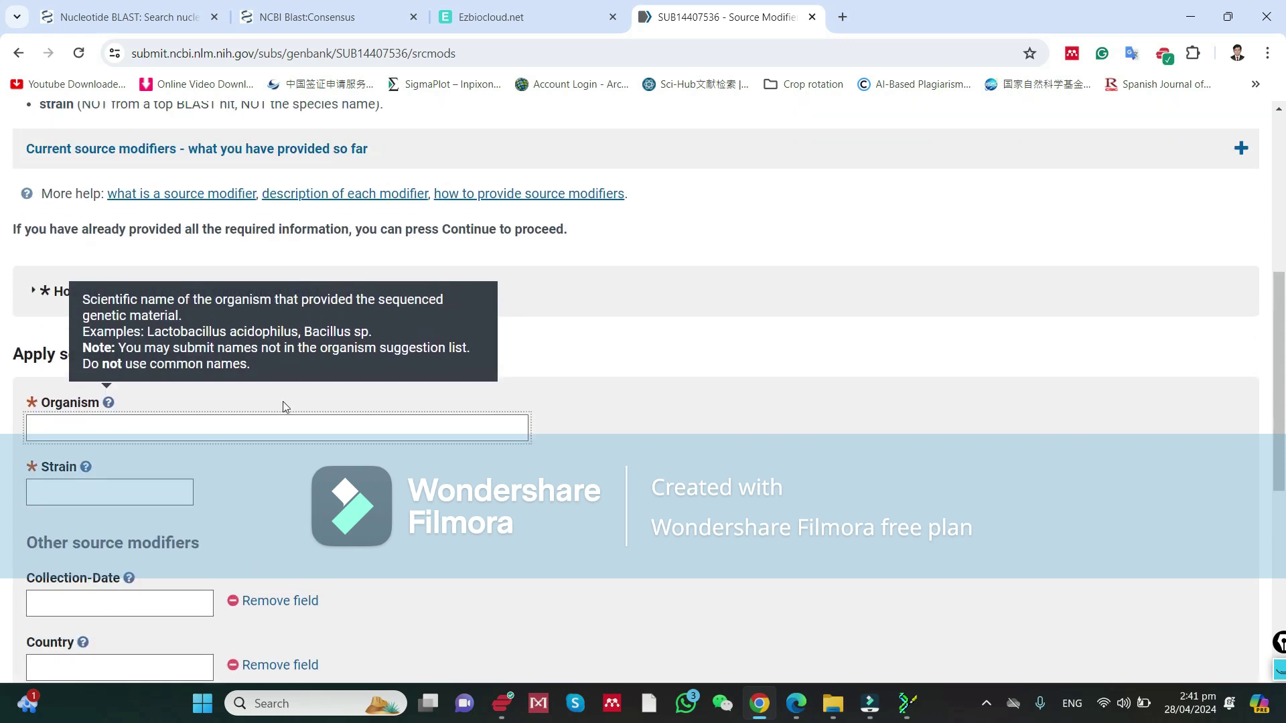
click(831, 715)
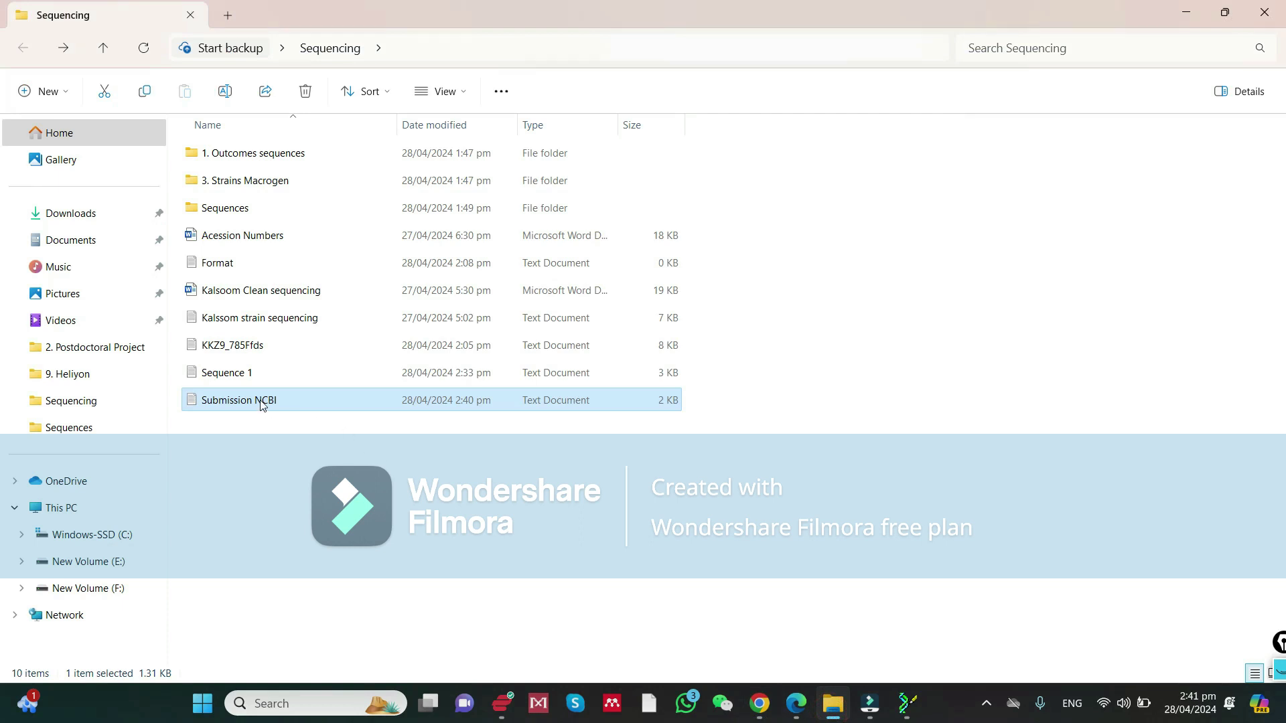
click(758, 703)
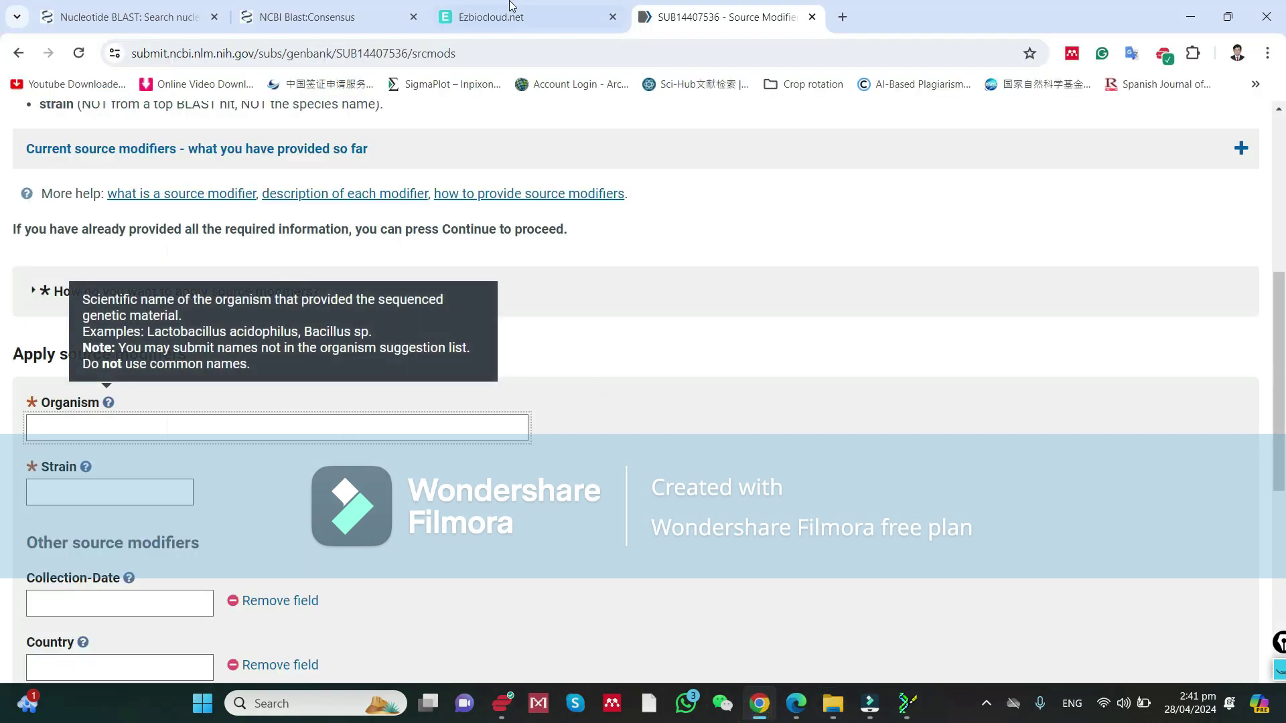
click(509, 6)
drag(281, 298, 114, 297)
right_click(227, 301)
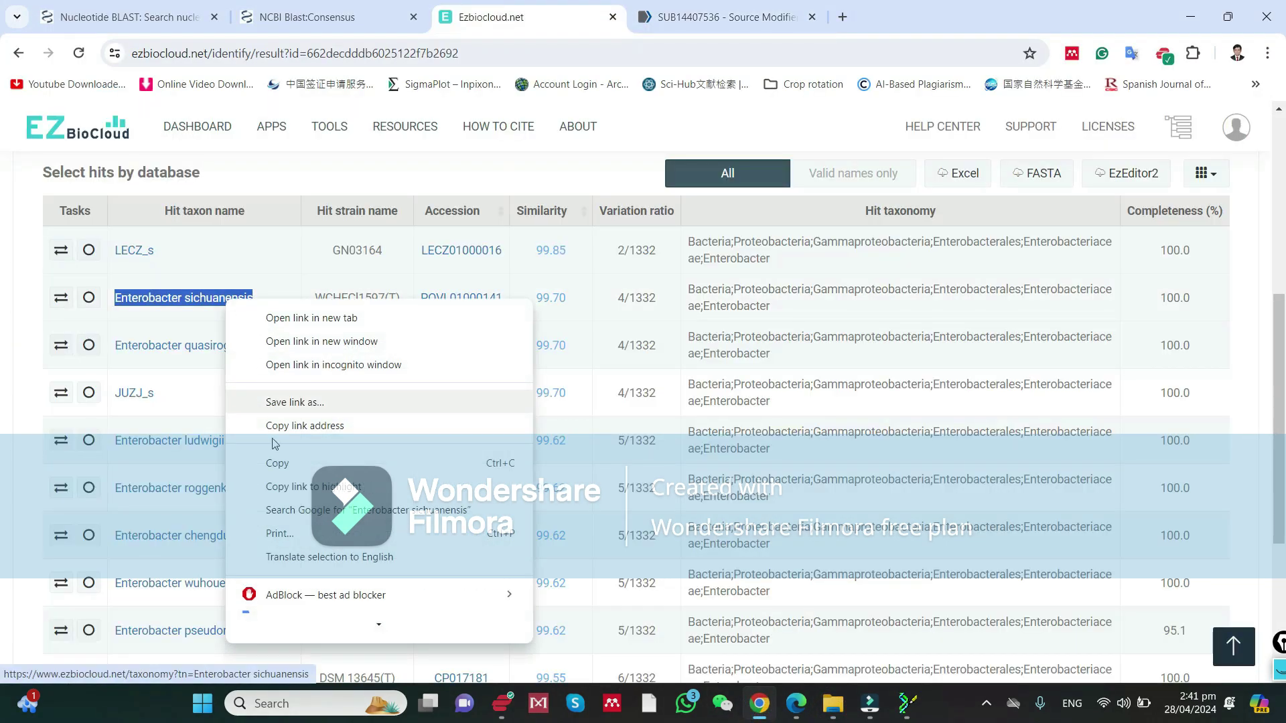
click(280, 464)
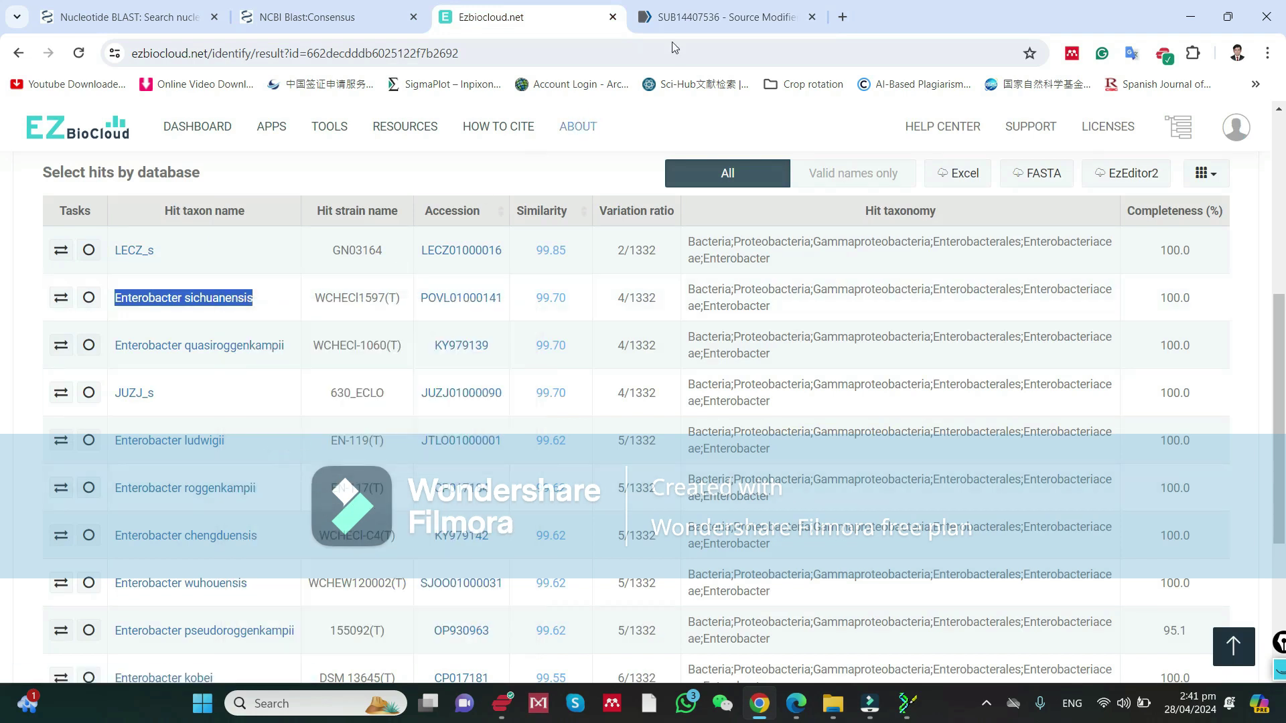
Paste "Enterobacter sichuanensis" as the organism on the Source Modifiers page and enter KKZ9 as the strain.
click(676, 17)
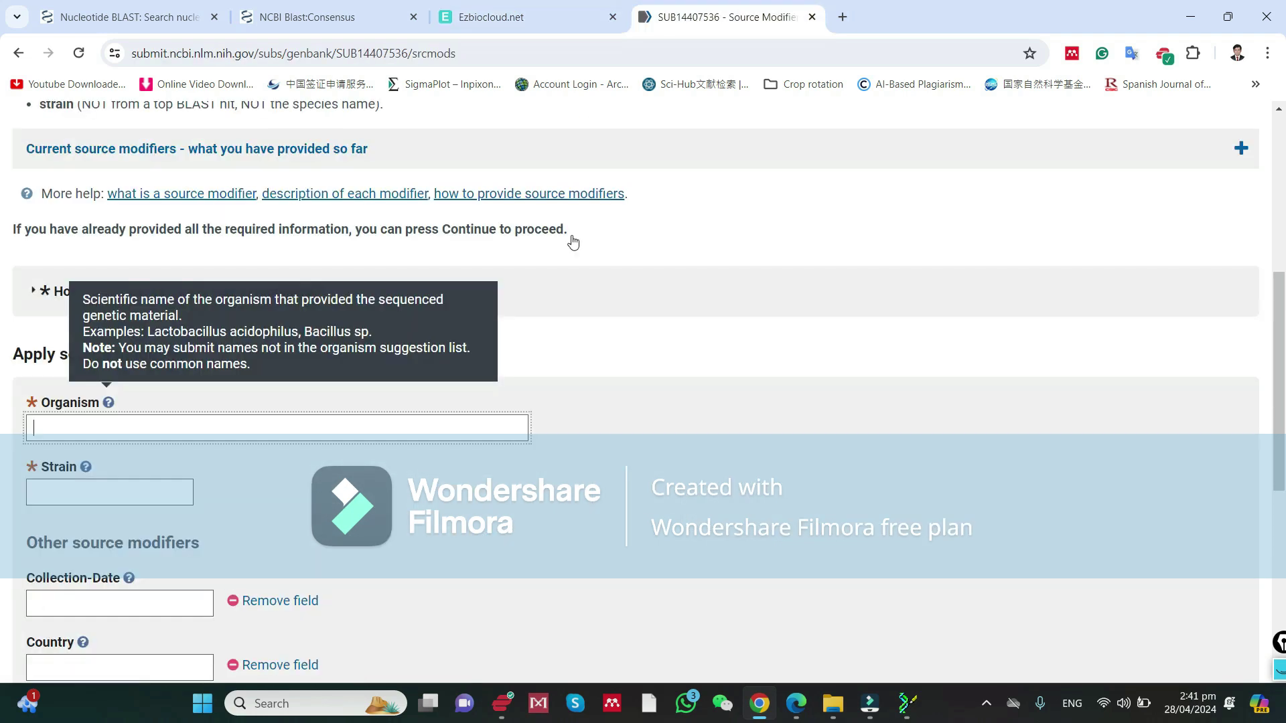
click(249, 417)
key(ctrl+v)
click(138, 494)
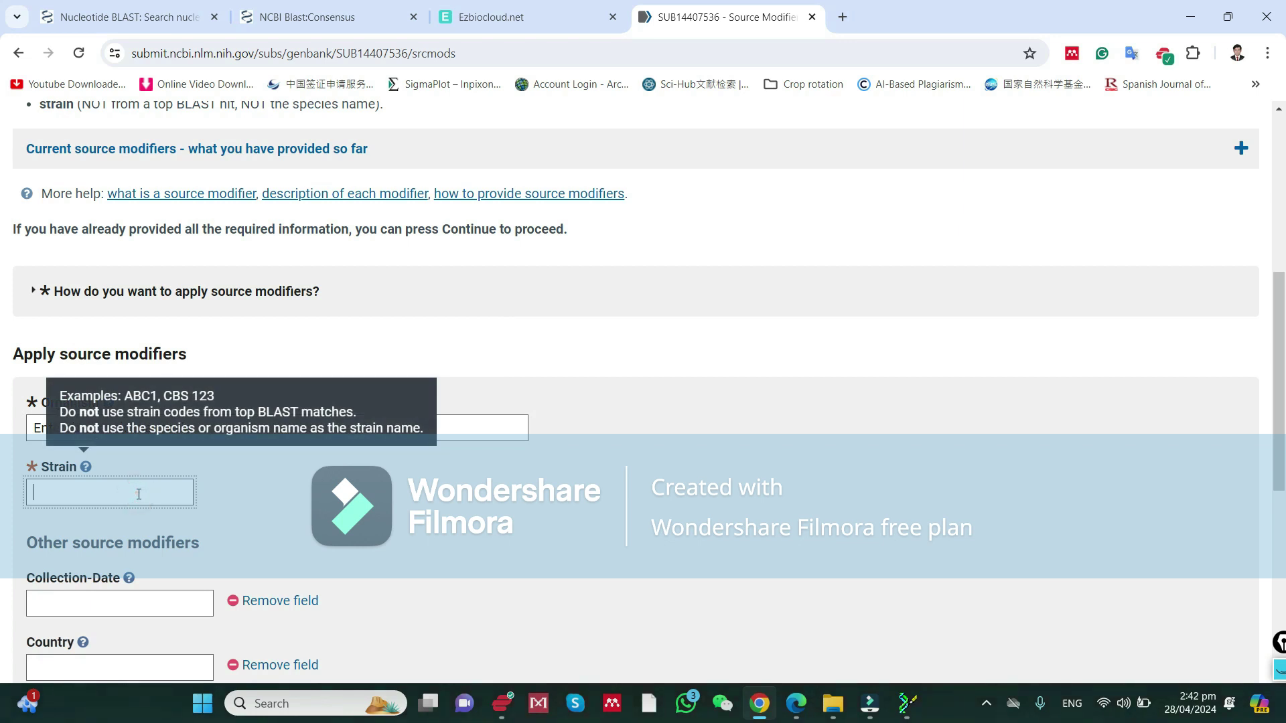
text(KKZ)
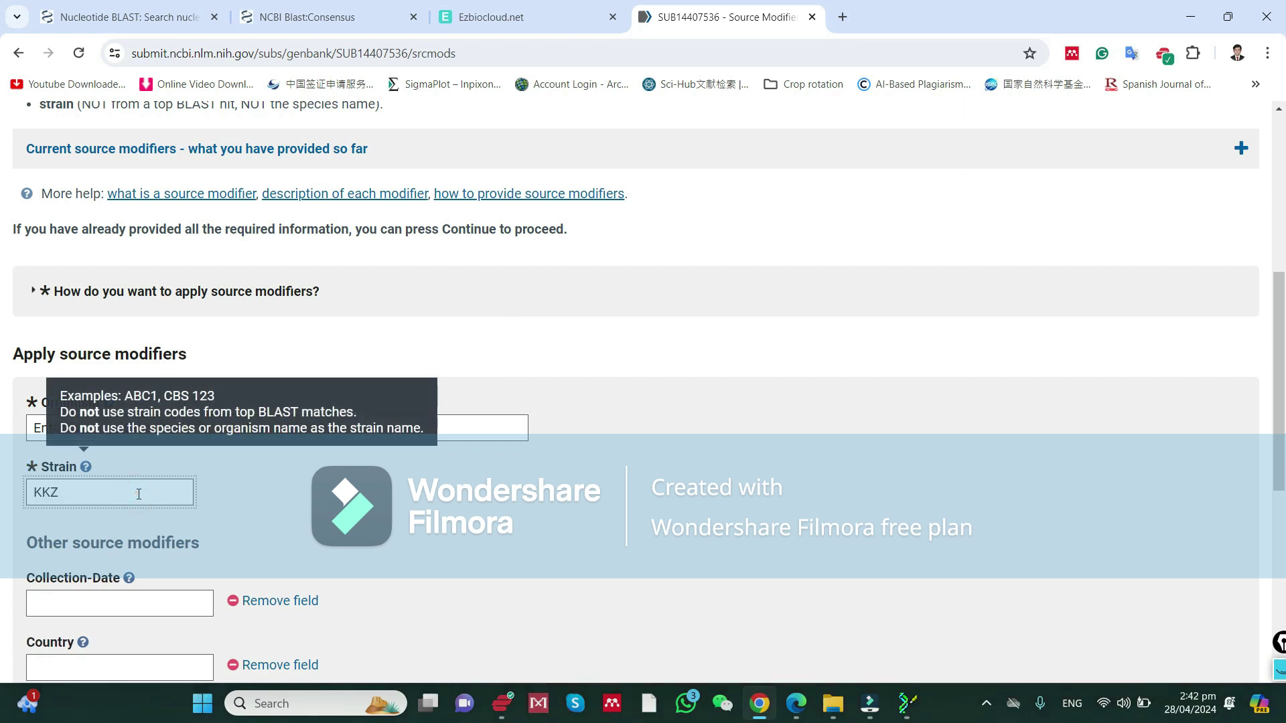
click(308, 504)
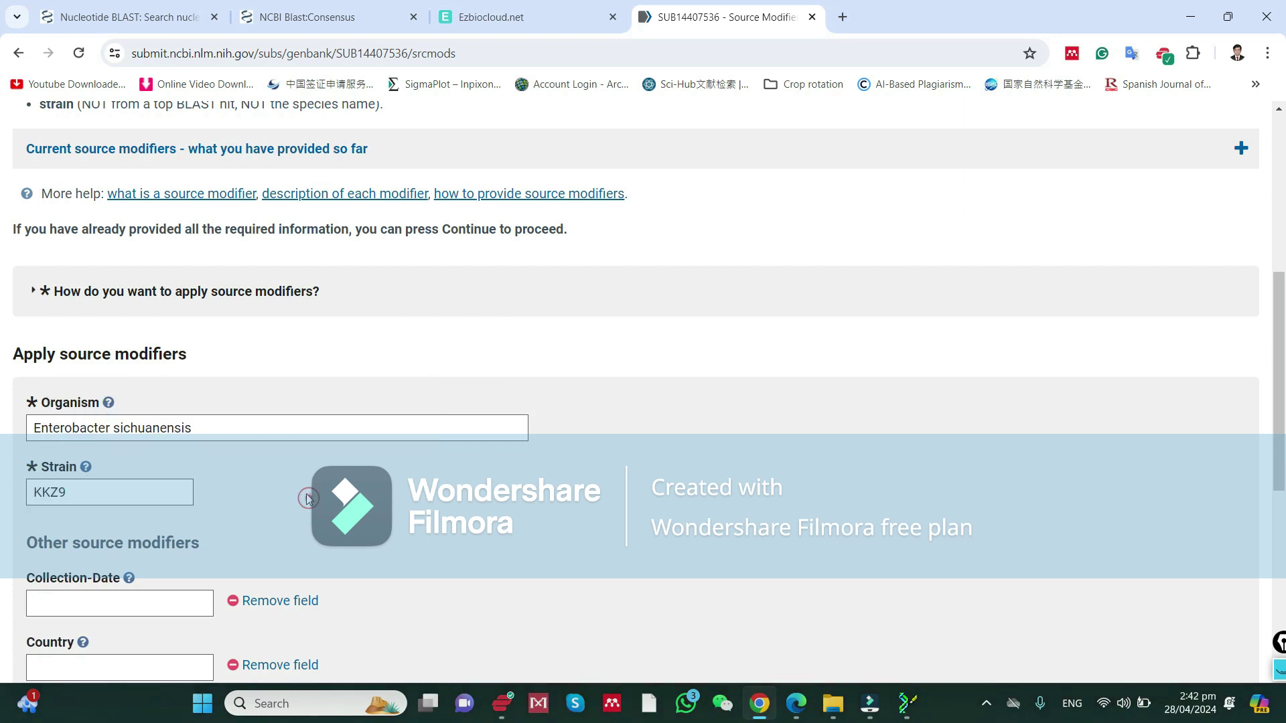
Remove the Collection-Date and Country fields from the other source modifiers.
scroll(307, 496, down, 2)
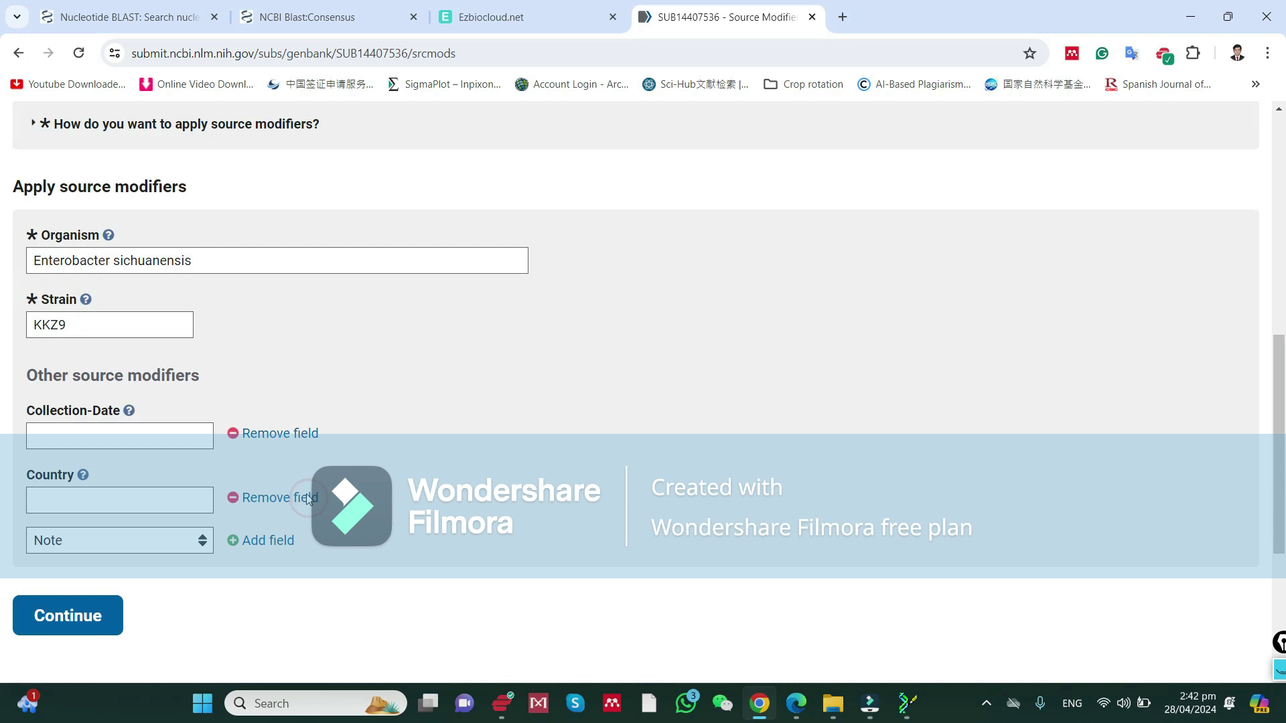
click(232, 434)
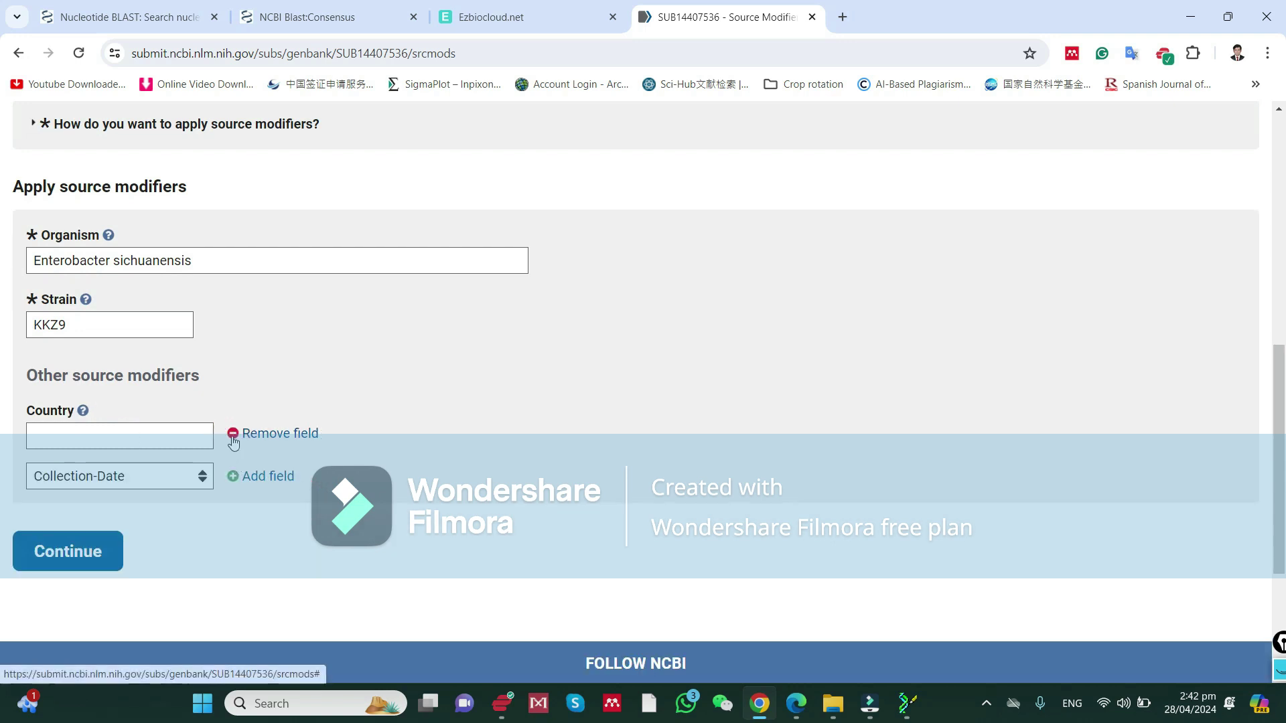
click(232, 433)
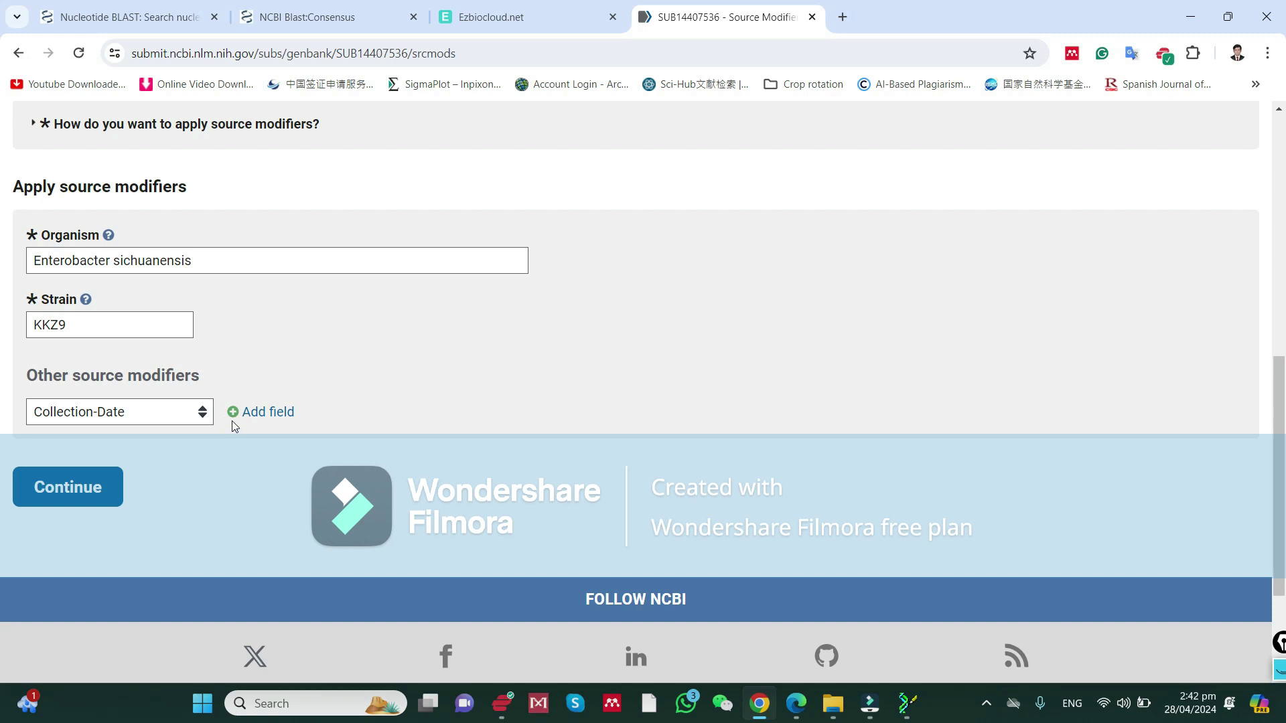
Check the organism and strain entries, and continue to the References page.
scroll(238, 415, up, 2)
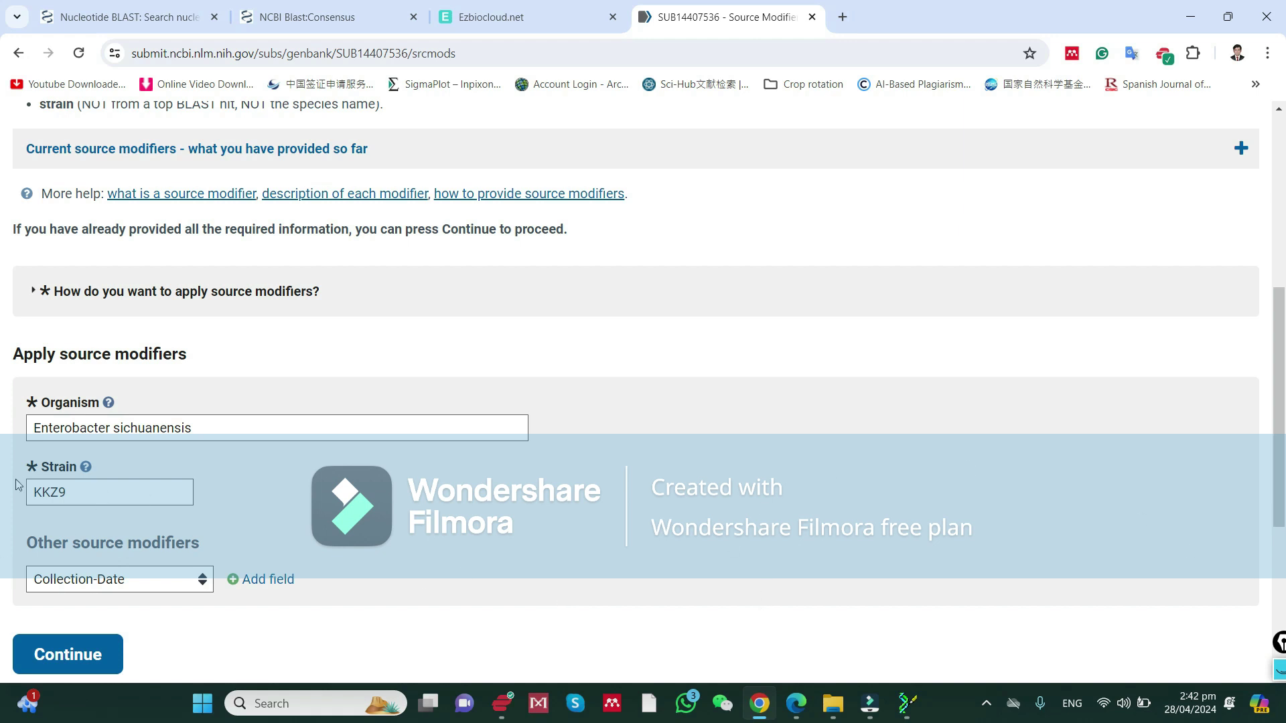
triple_click(235, 431)
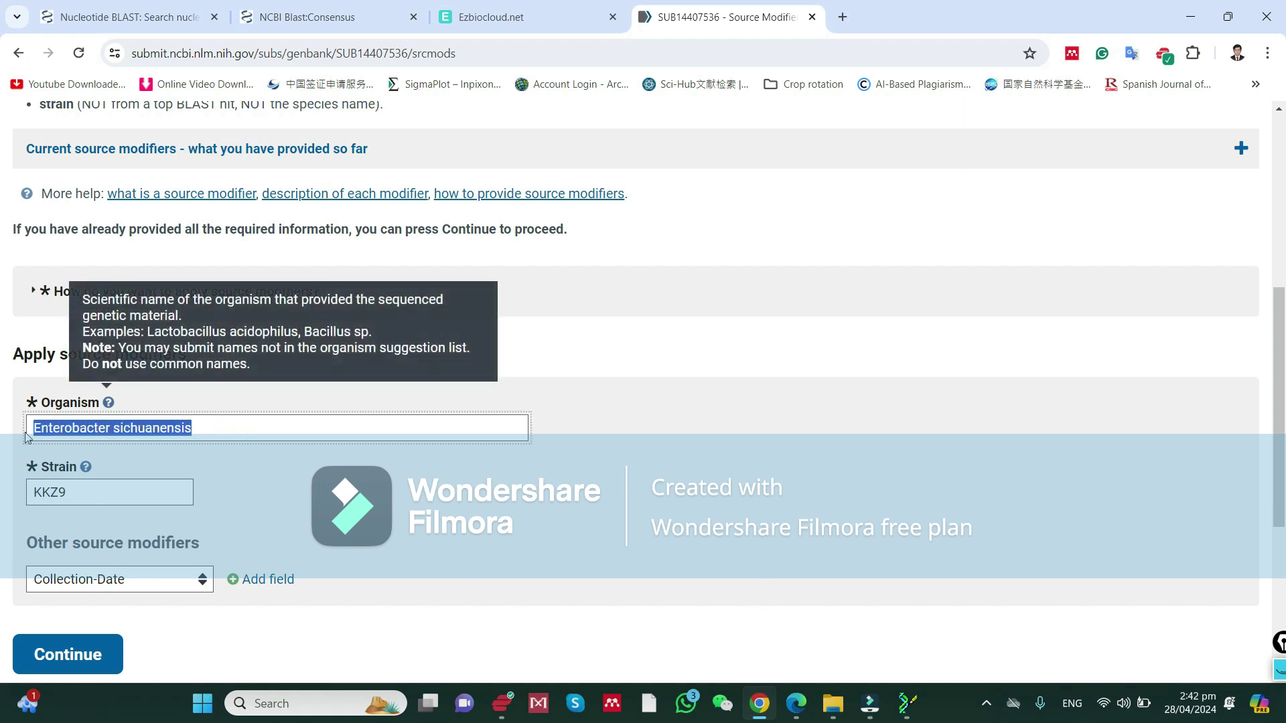
double_click(80, 490)
click(328, 568)
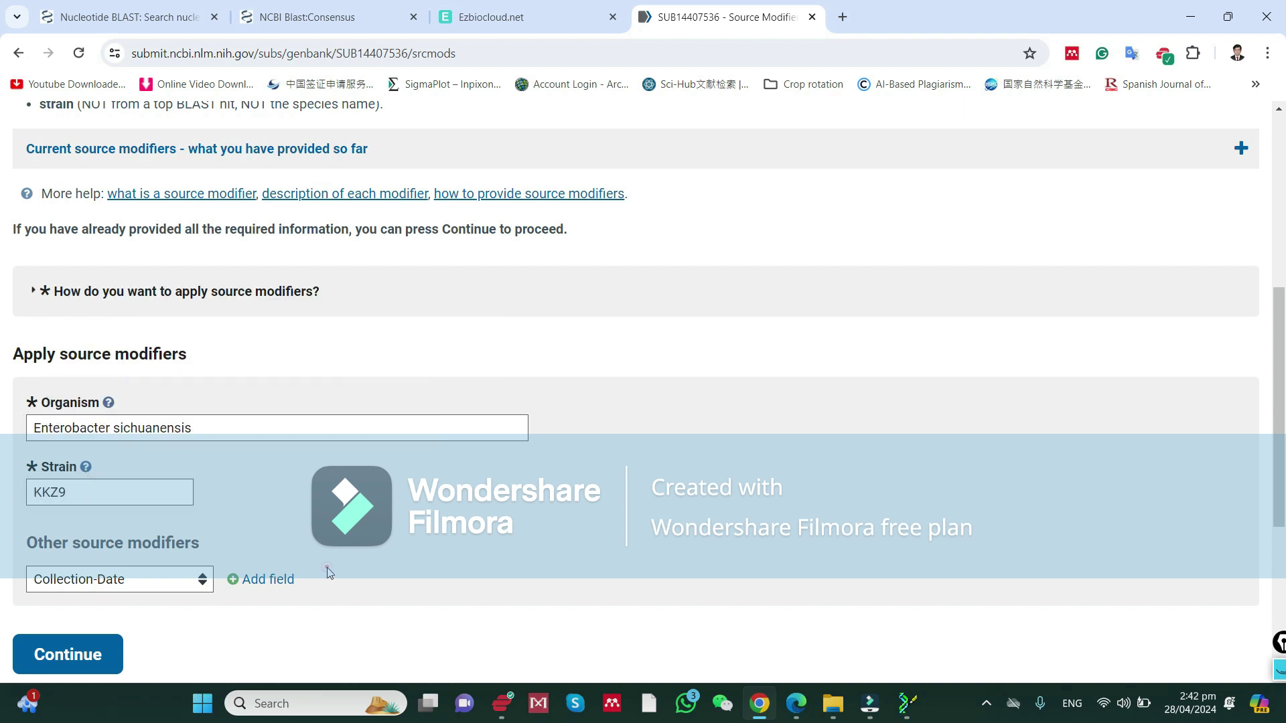
click(94, 656)
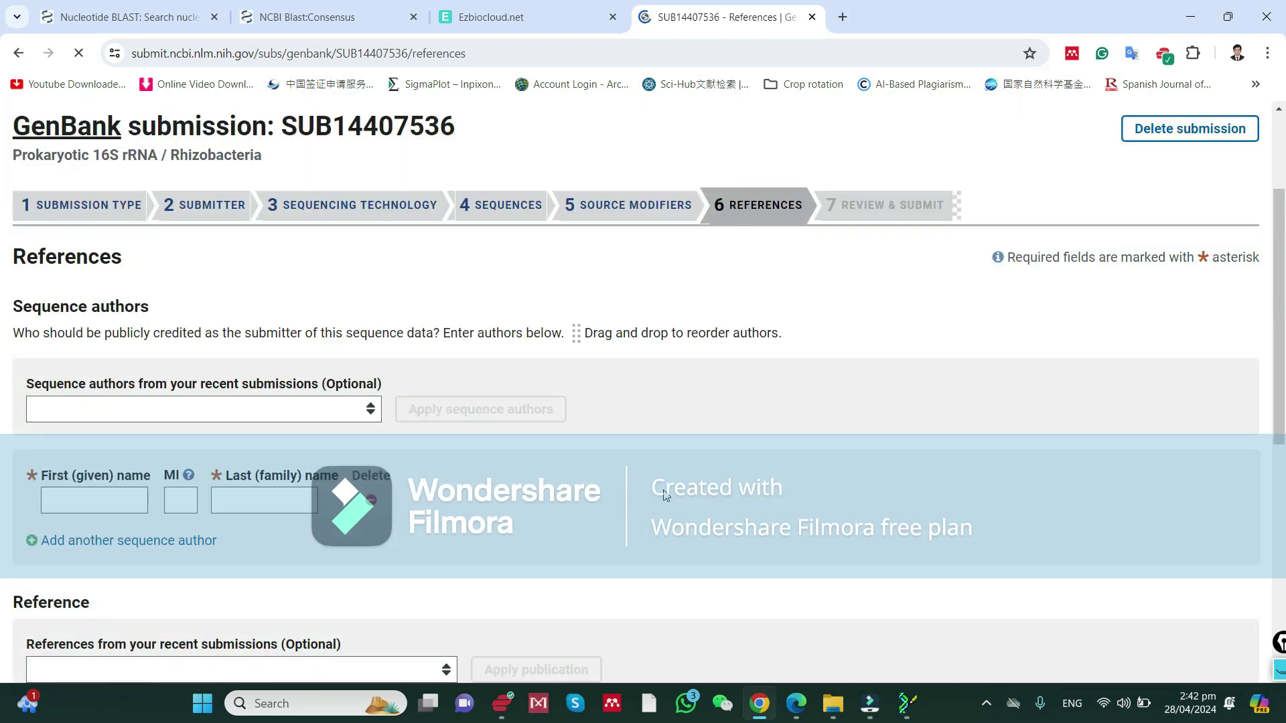
Fill in the sequence author by applying the single-author entry from the recent submissions.
click(279, 418)
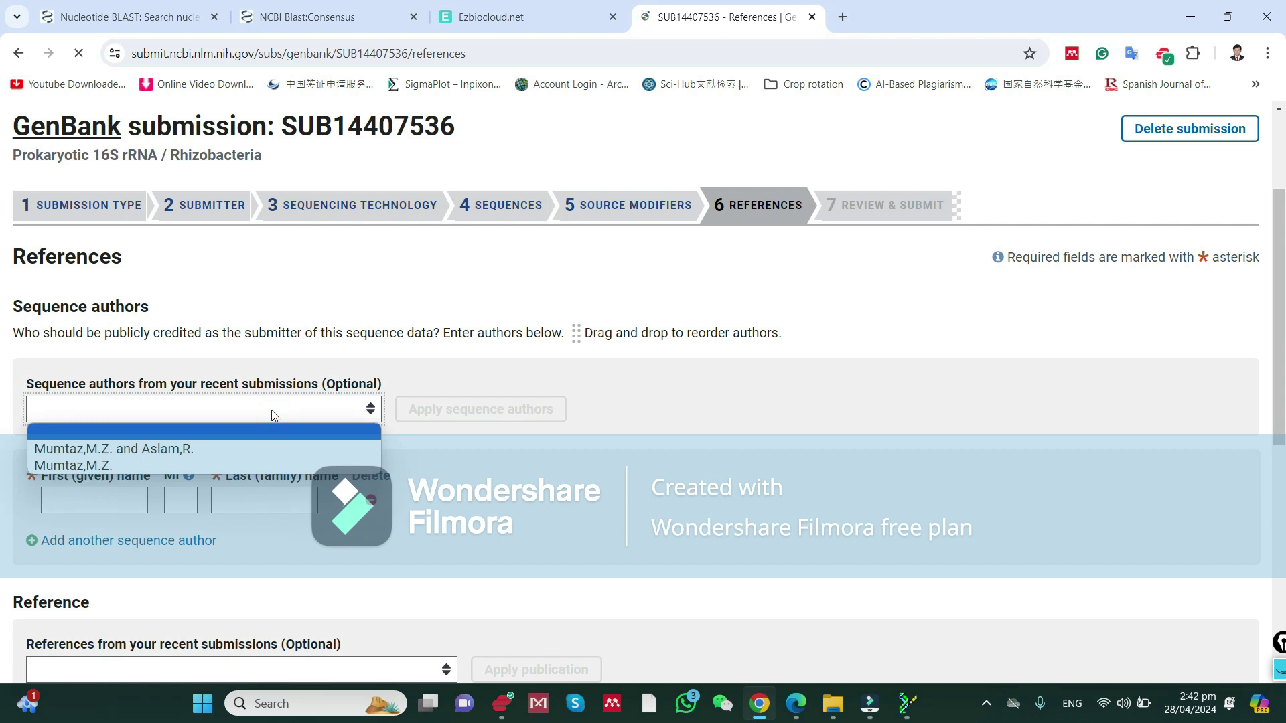
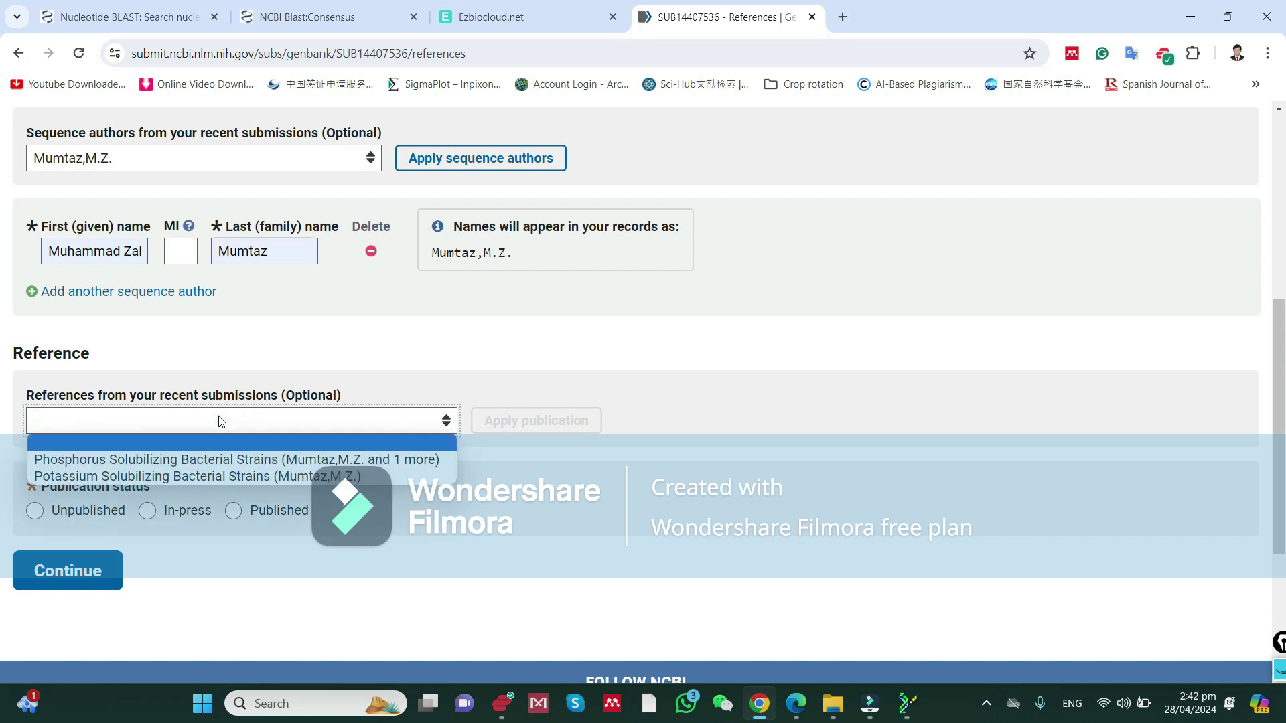
Select the Potassium Solubilizing Bacterial Strains reference from the recent submissions.
click(225, 425)
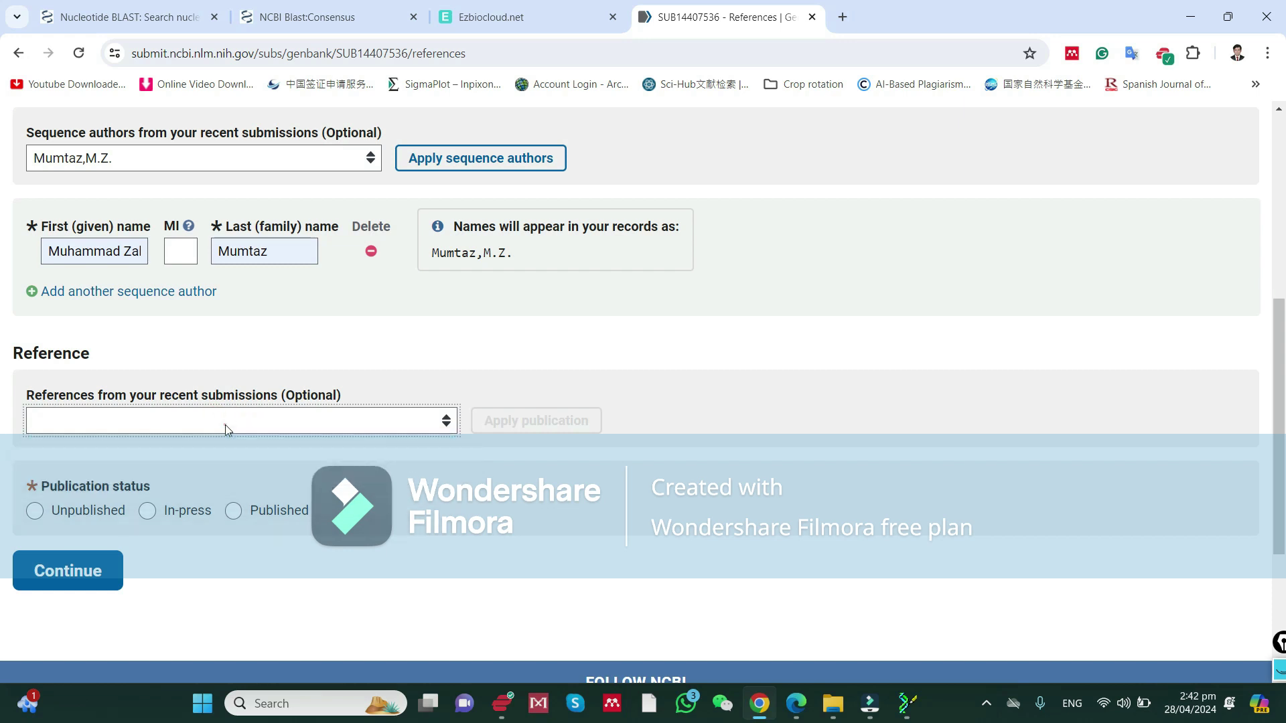
click(225, 424)
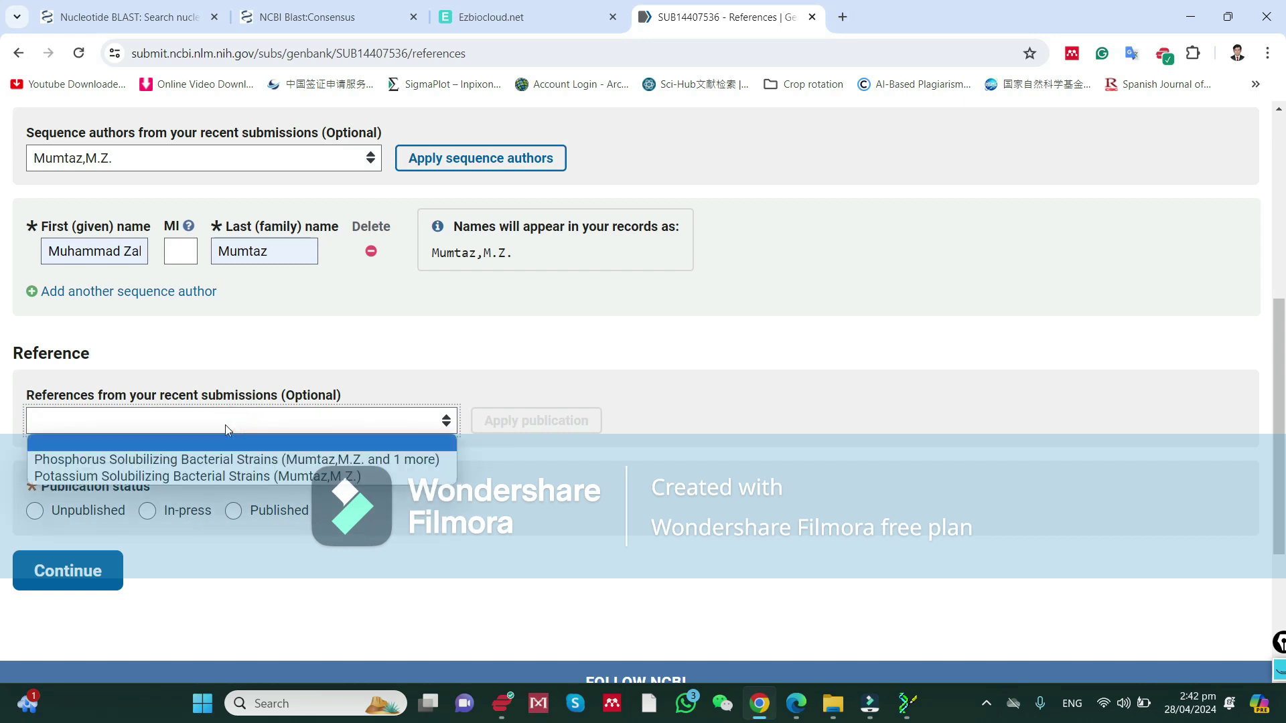
click(223, 417)
click(225, 421)
click(225, 421)
click(215, 477)
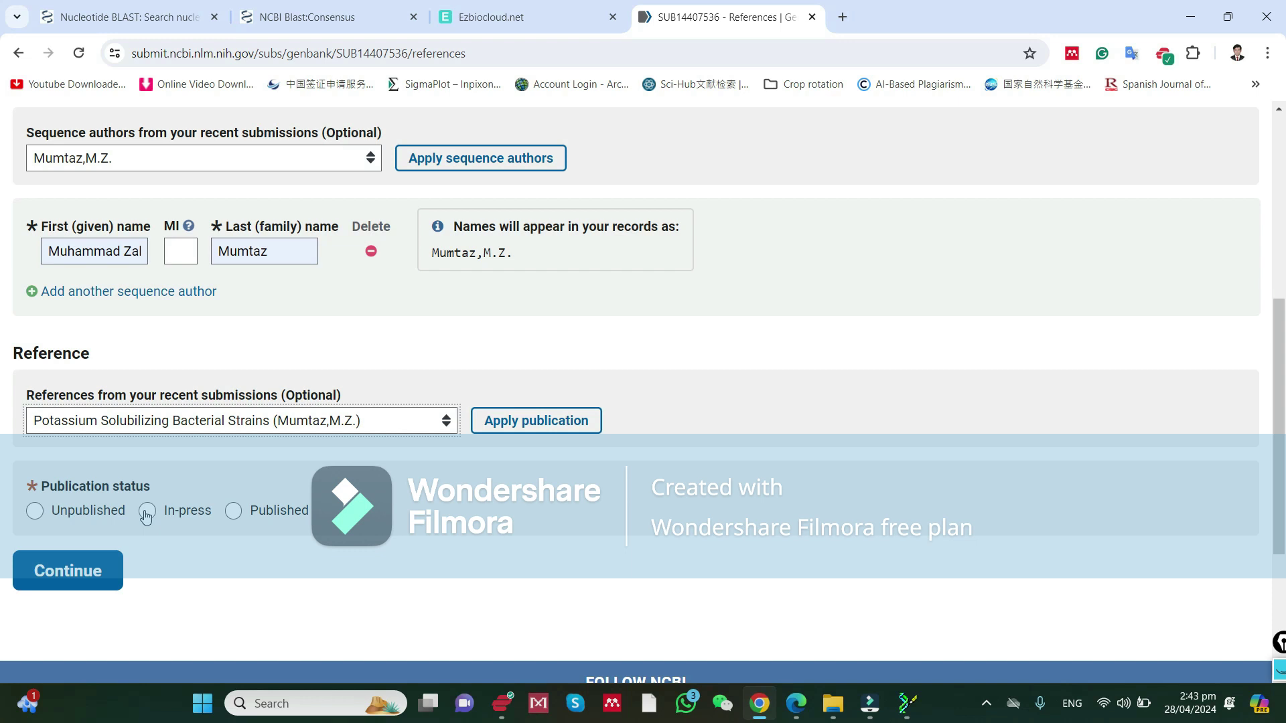
Set the publication status to Unpublished and reset the recent-submission reference to blank.
click(35, 511)
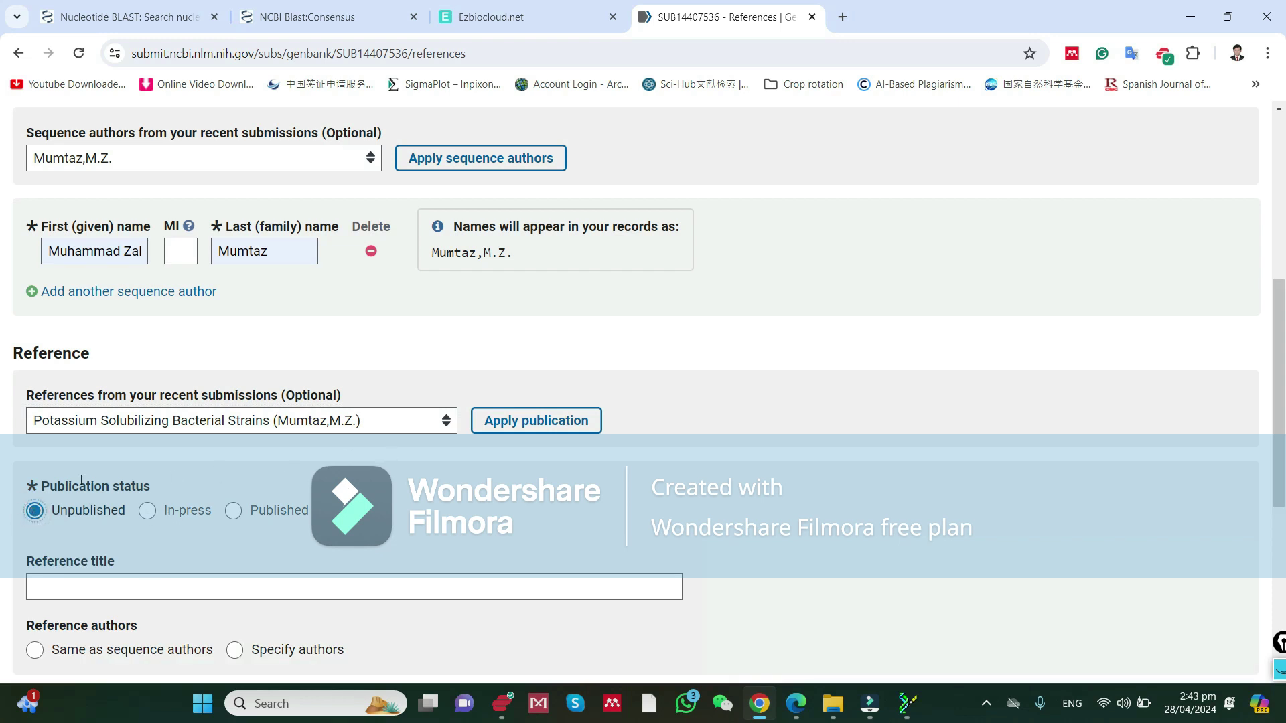
click(271, 421)
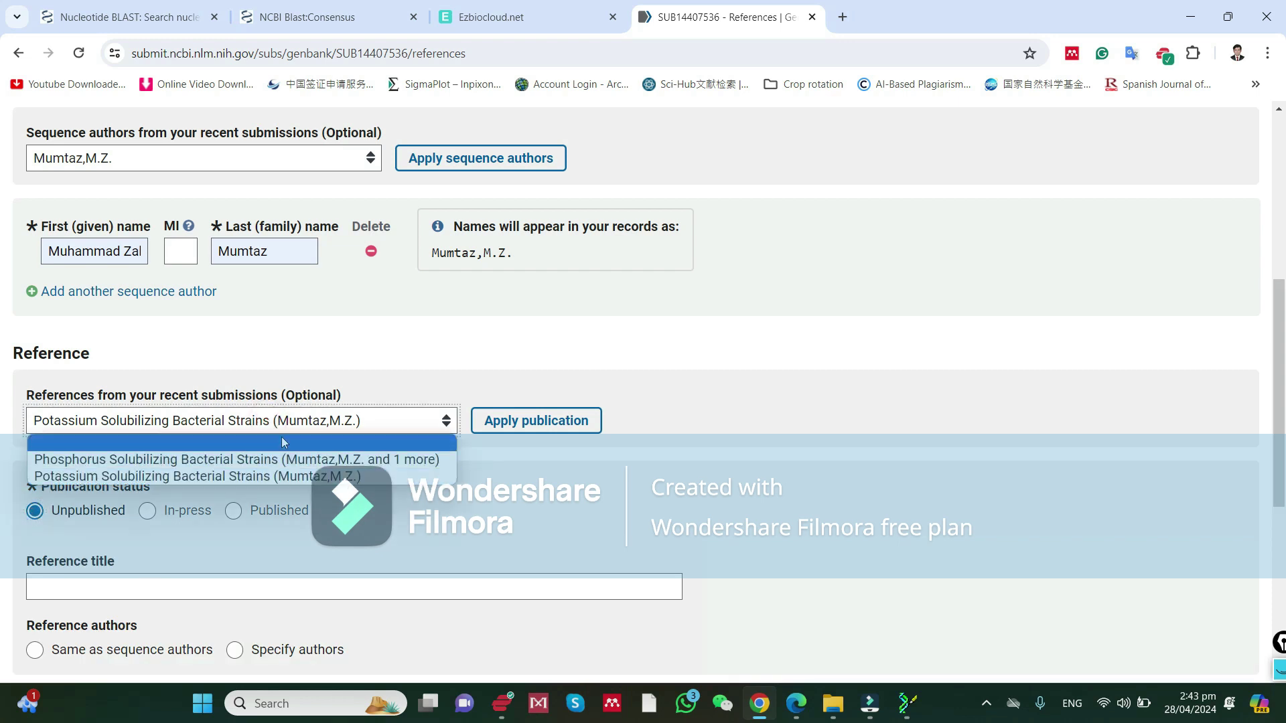
click(282, 440)
click(280, 433)
click(280, 432)
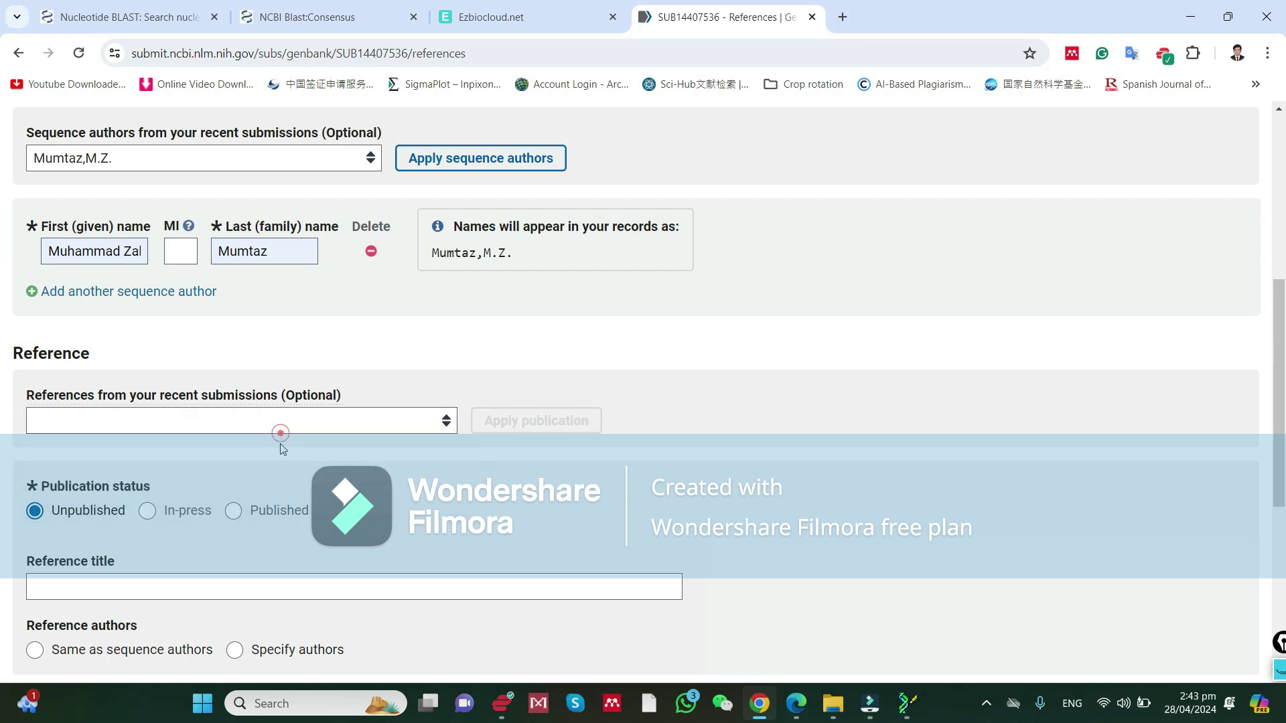
Enter "Maize rhizosphere strains" as the reference title.
scroll(436, 506, down, 4)
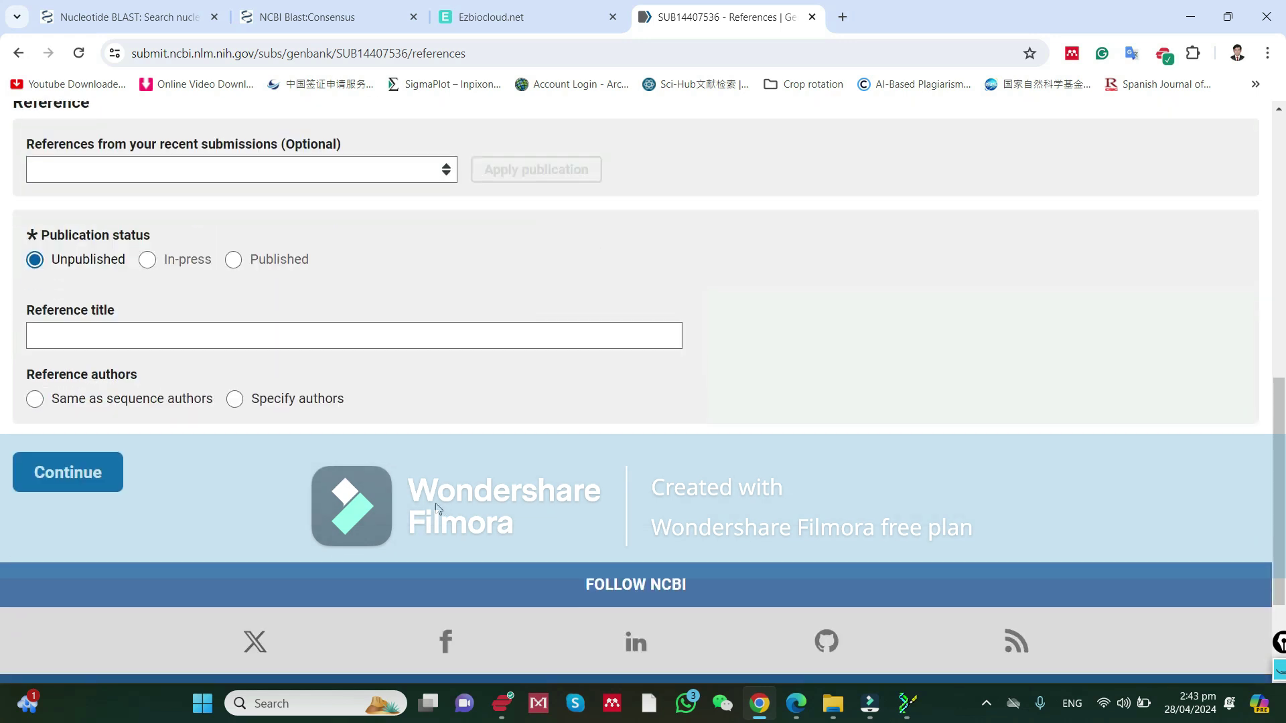
click(257, 338)
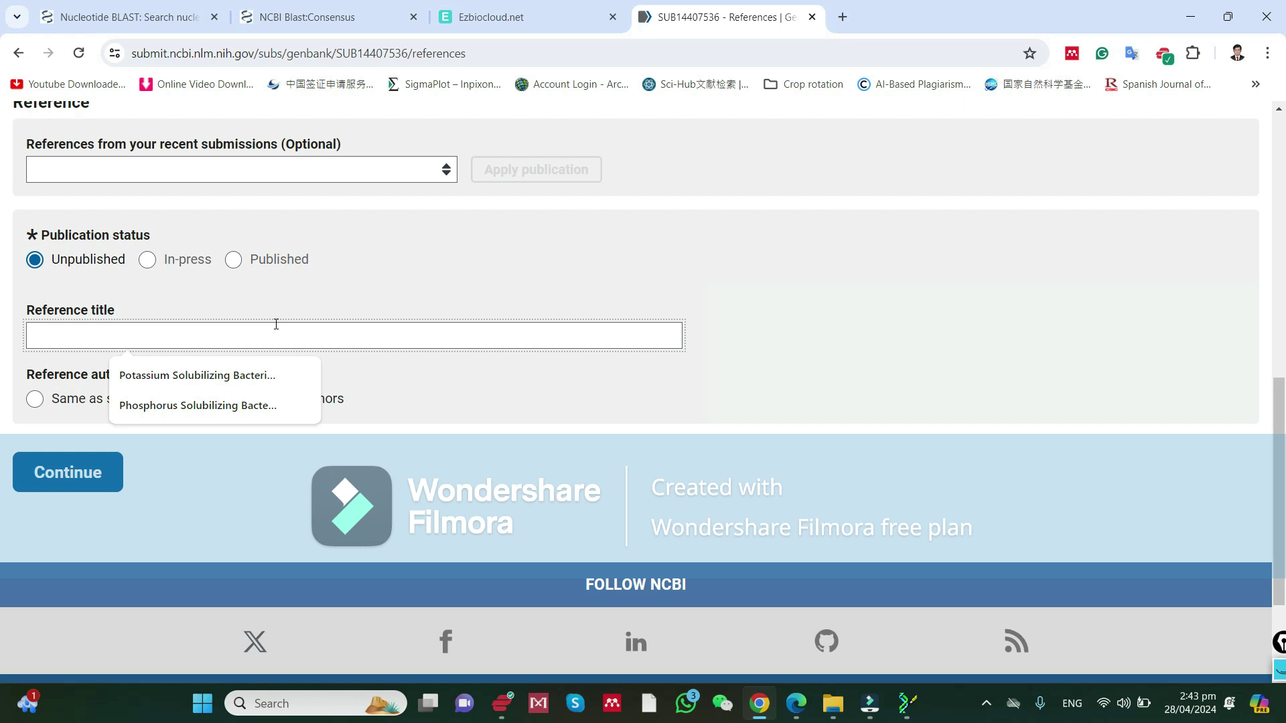
text(Maize rhizosphere strains)
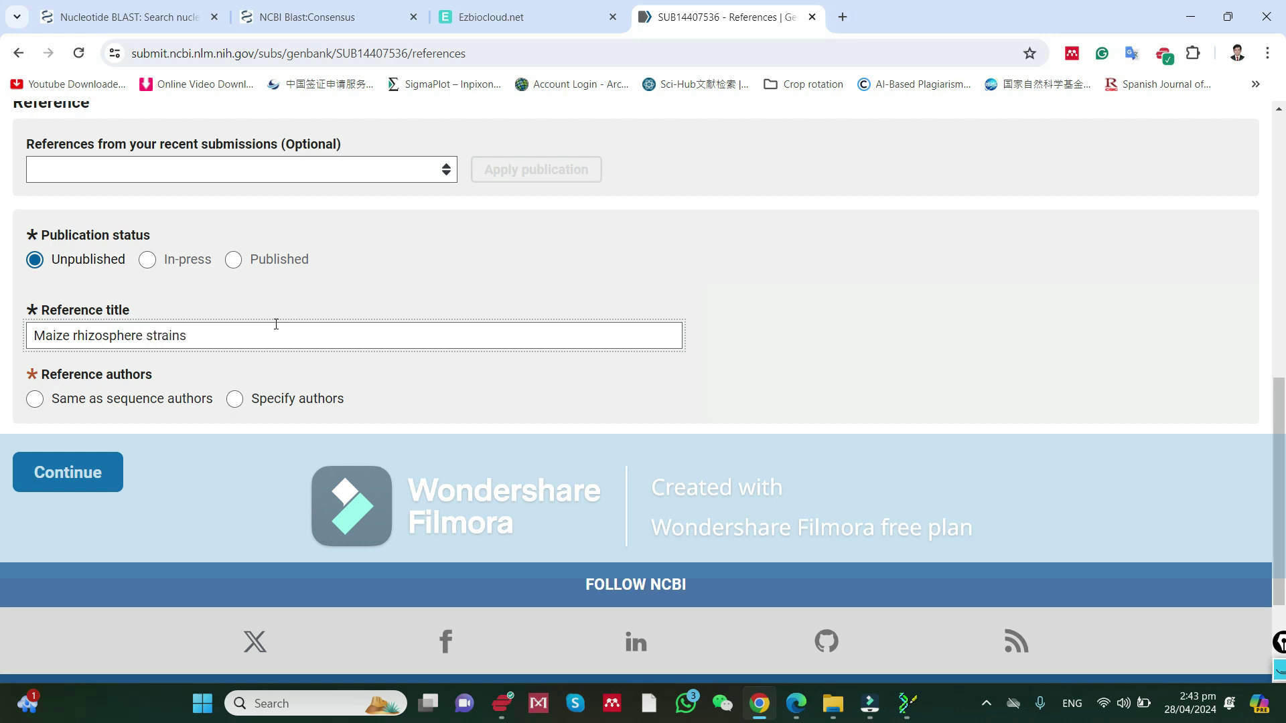
click(461, 400)
drag(139, 312, 20, 308)
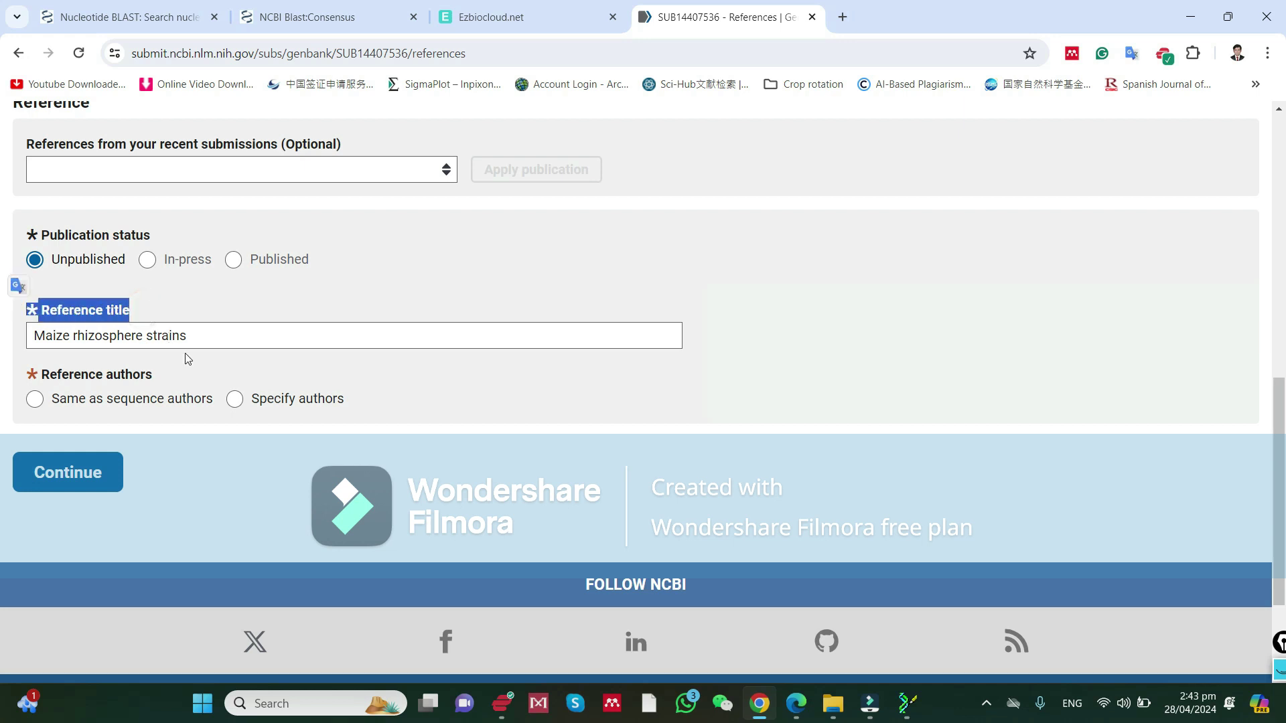
Set the reference authors to the same as the sequence authors, and continue to the Review & Submit page.
click(35, 400)
click(36, 401)
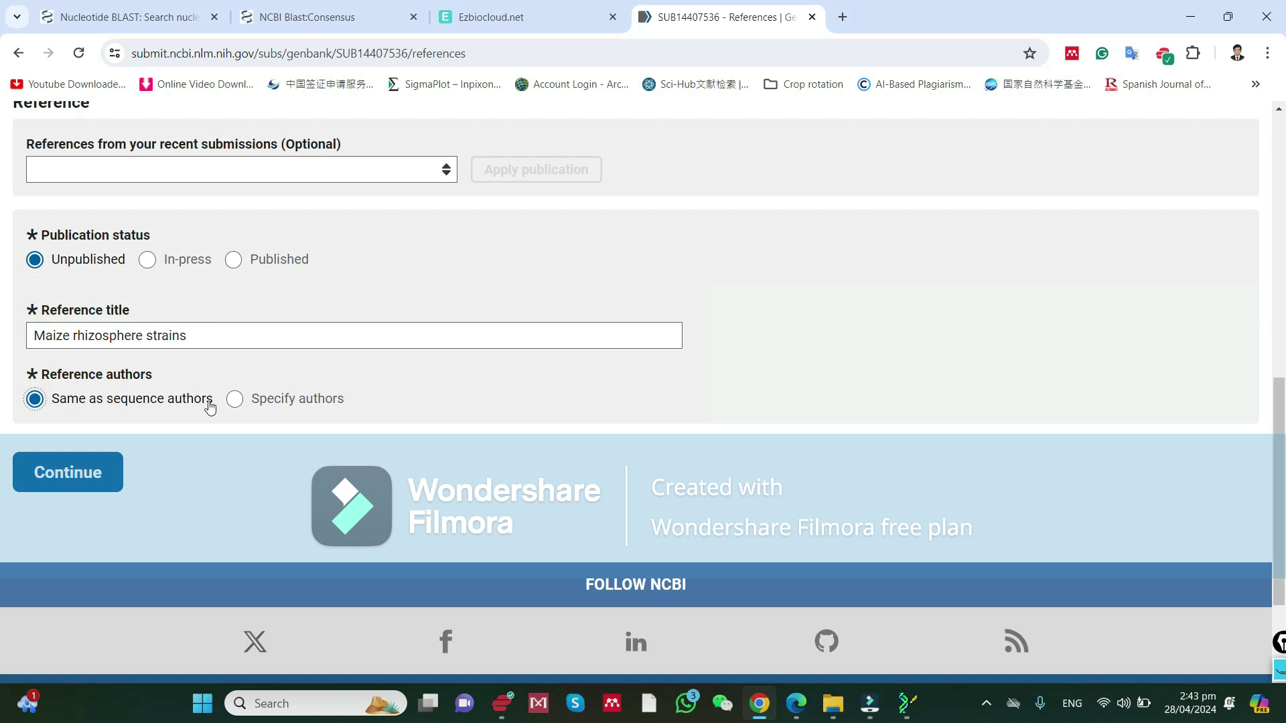
click(80, 476)
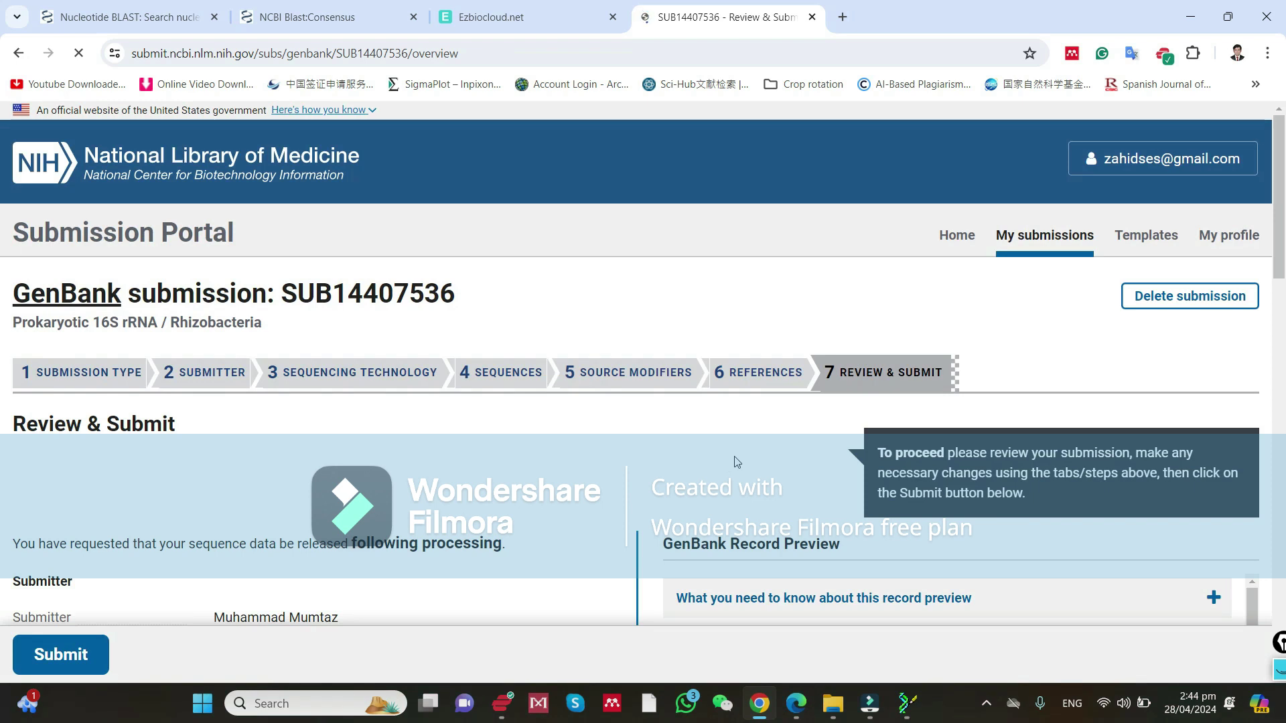
Review the submission summary, including submitter, sequencing and file details, and examine the full GenBank record preview down to the sequence.
scroll(727, 465, down, 3)
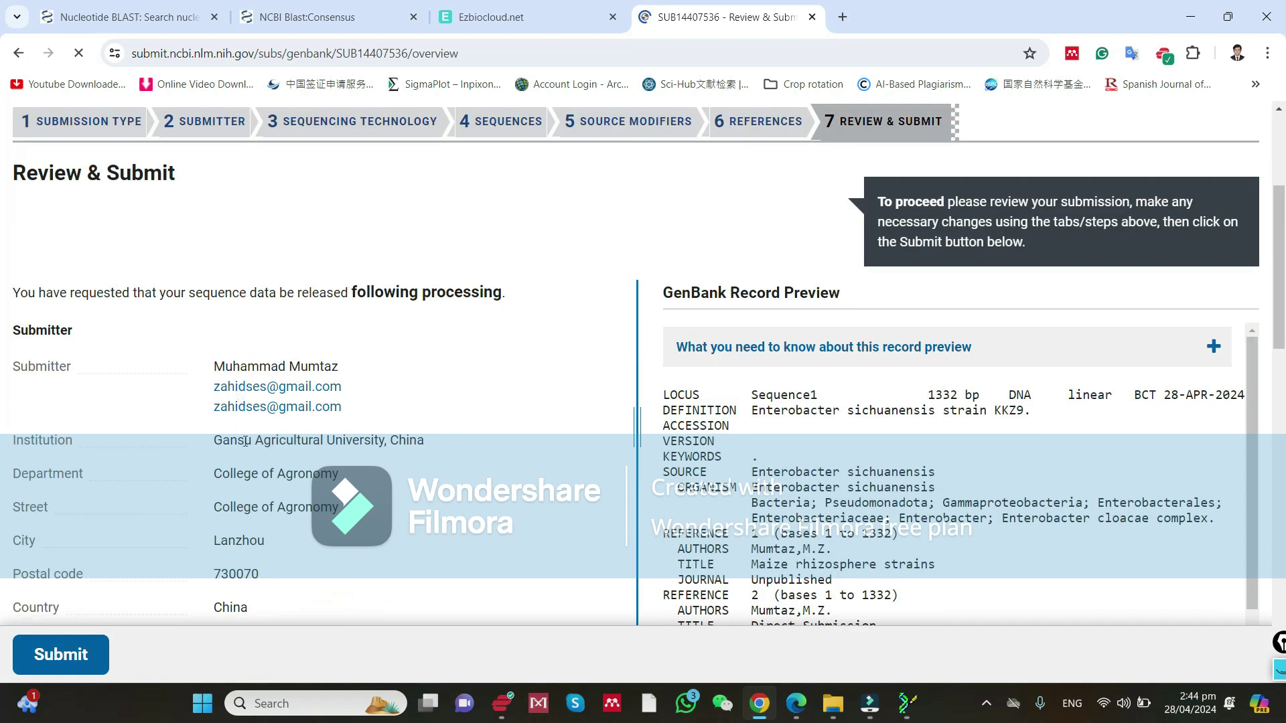
scroll(305, 472, down, 5)
scroll(304, 472, down, 4)
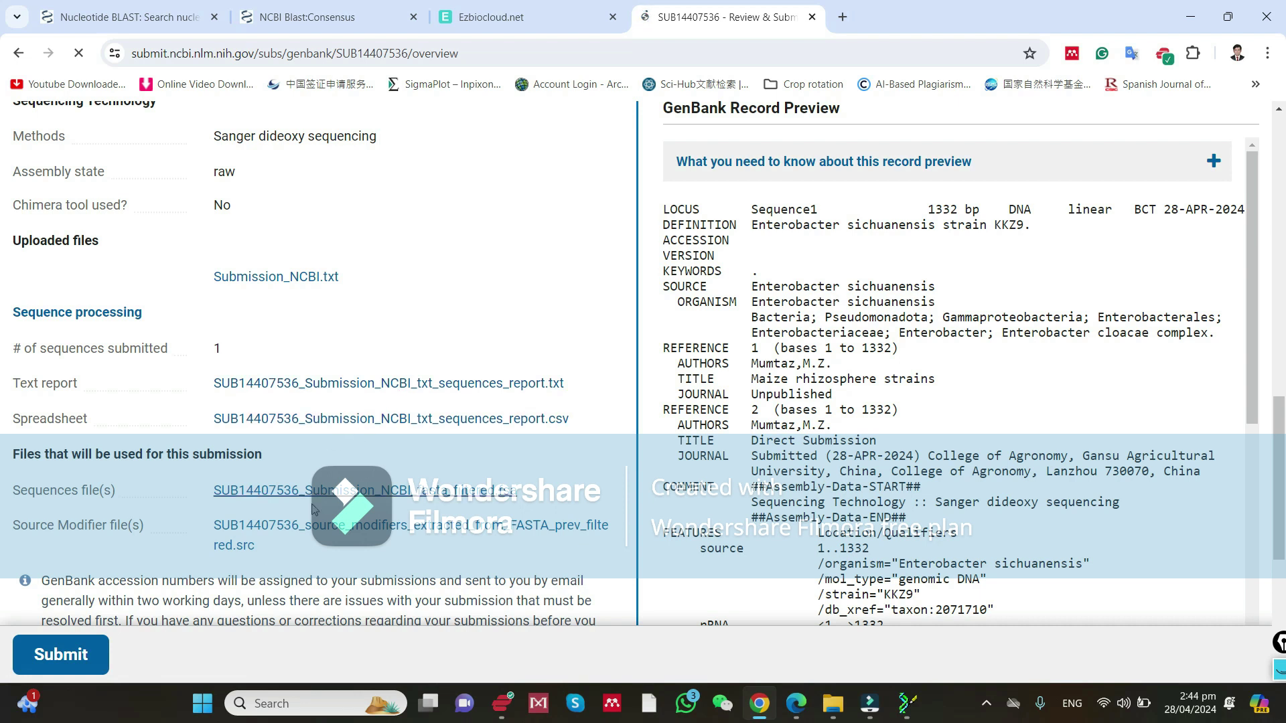
scroll(502, 509, down, 2)
scroll(501, 508, up, 3)
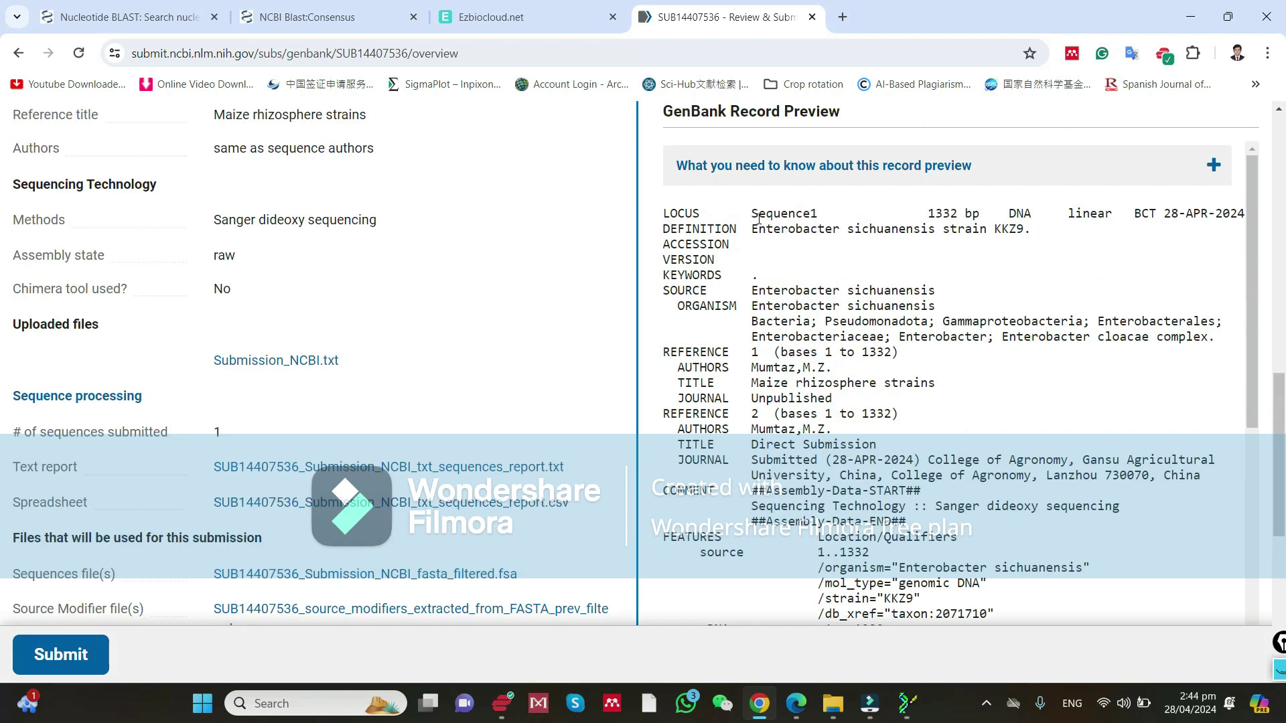
drag(668, 213, 1075, 541)
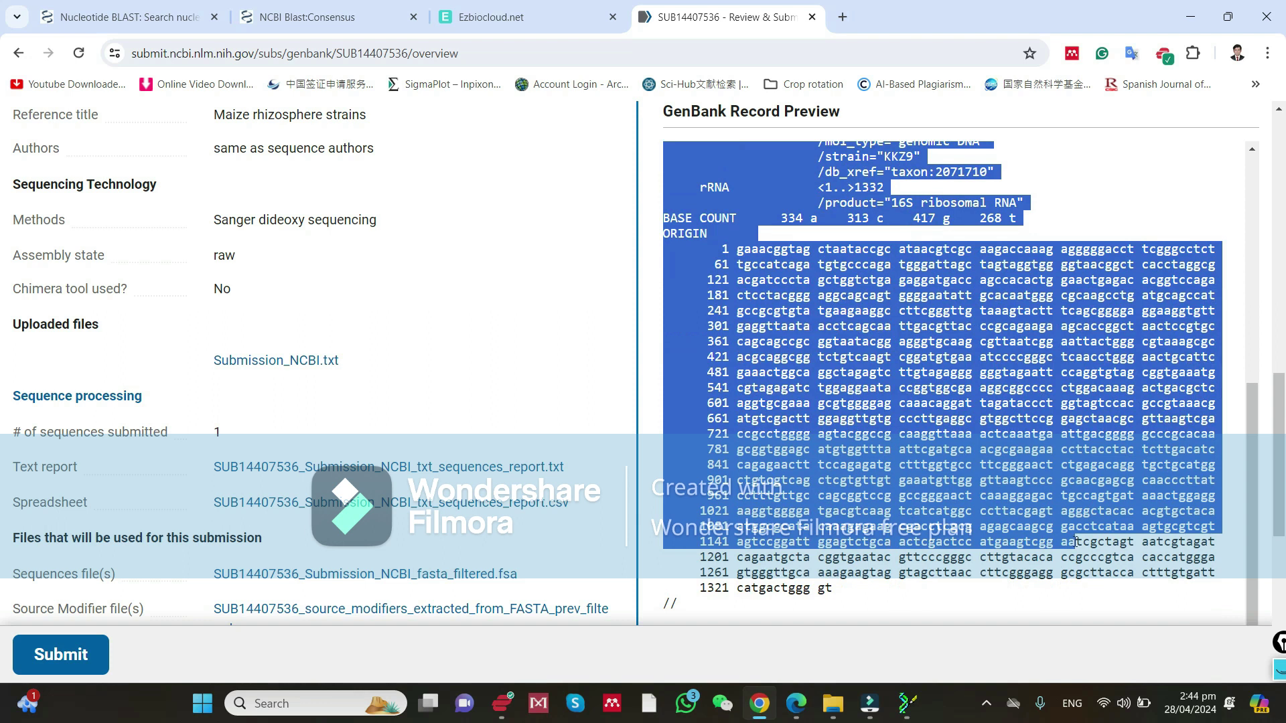
scroll(1075, 541, down, 3)
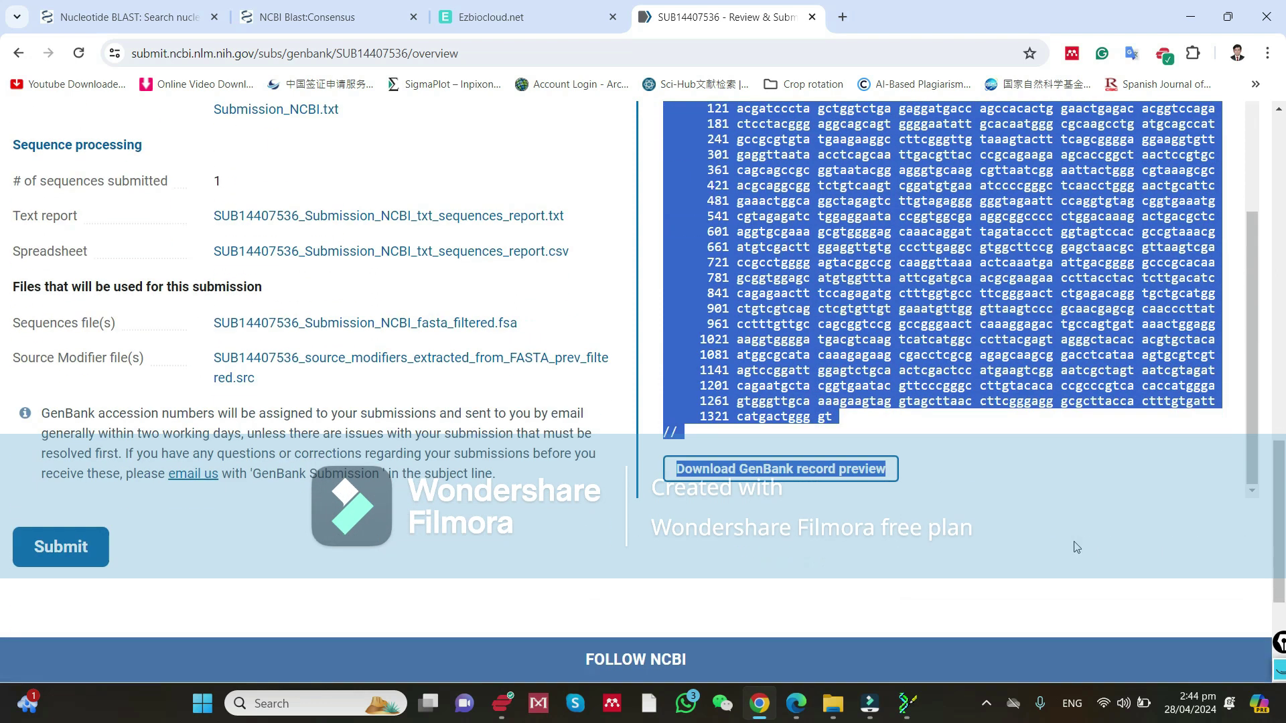
click(1060, 488)
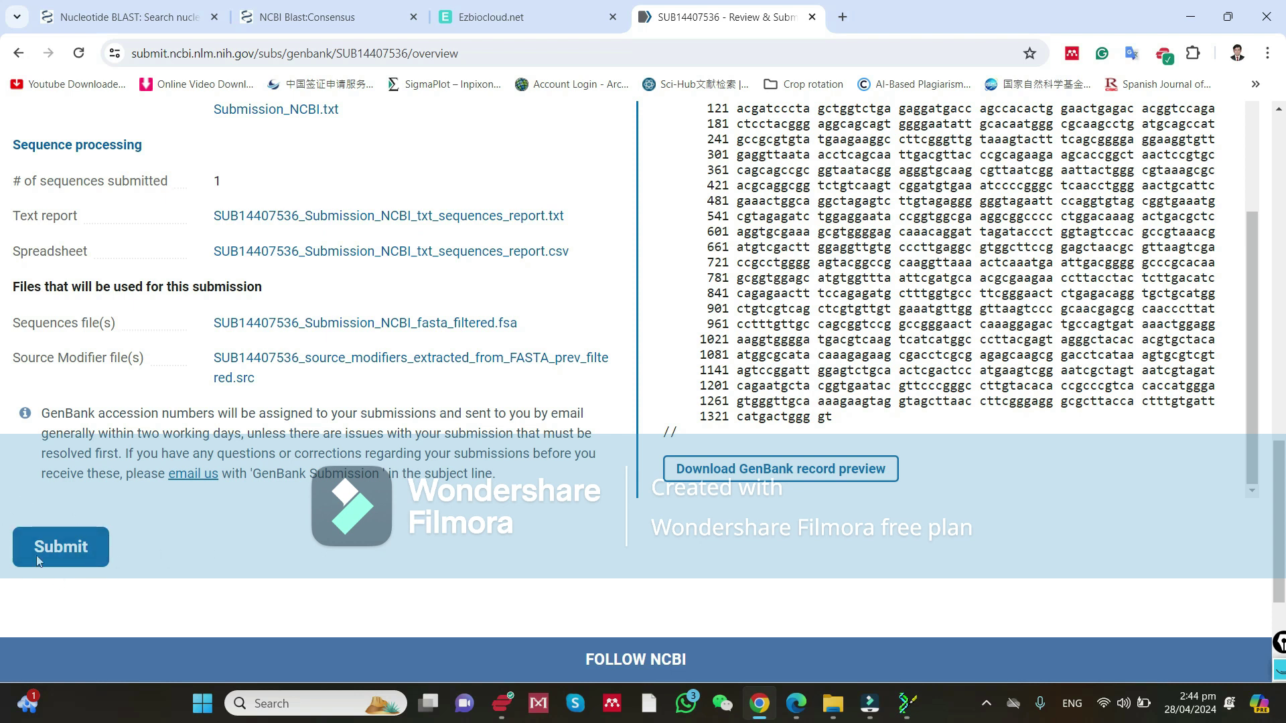
Leave the submission wizard without submitting and return to the GenBank submissions page.
scroll(566, 504, up, 5)
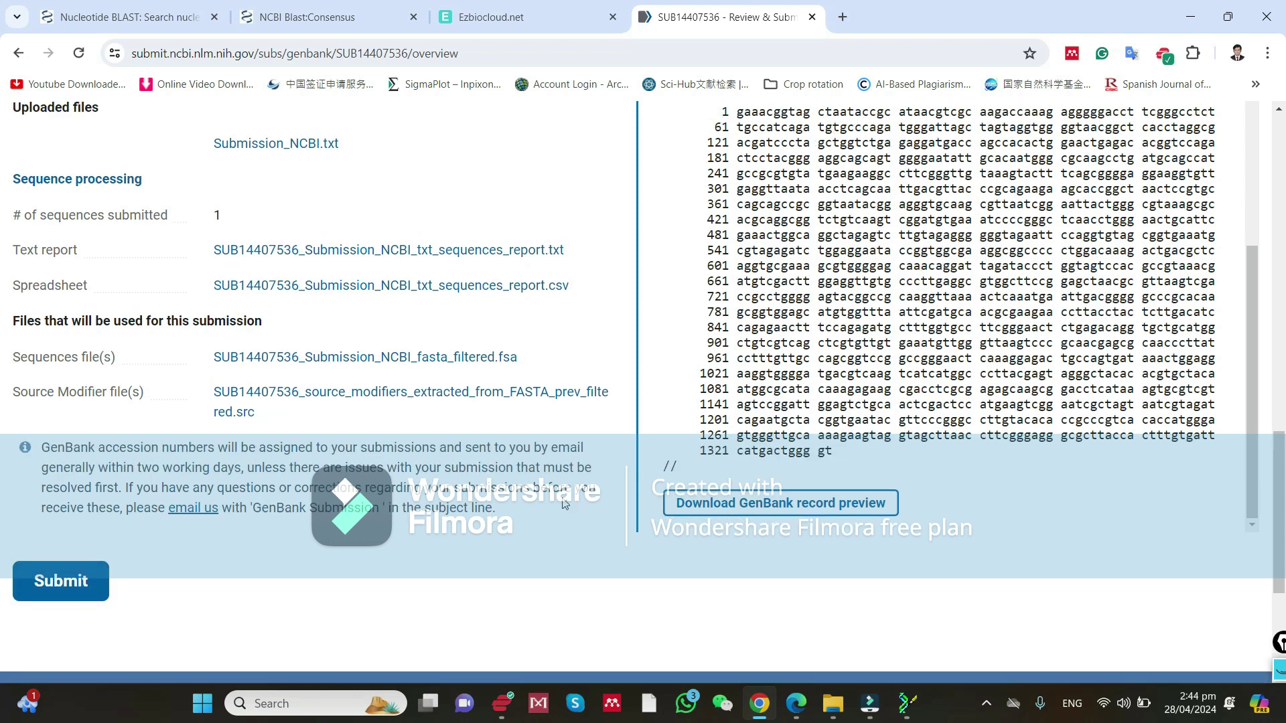
scroll(566, 503, up, 3)
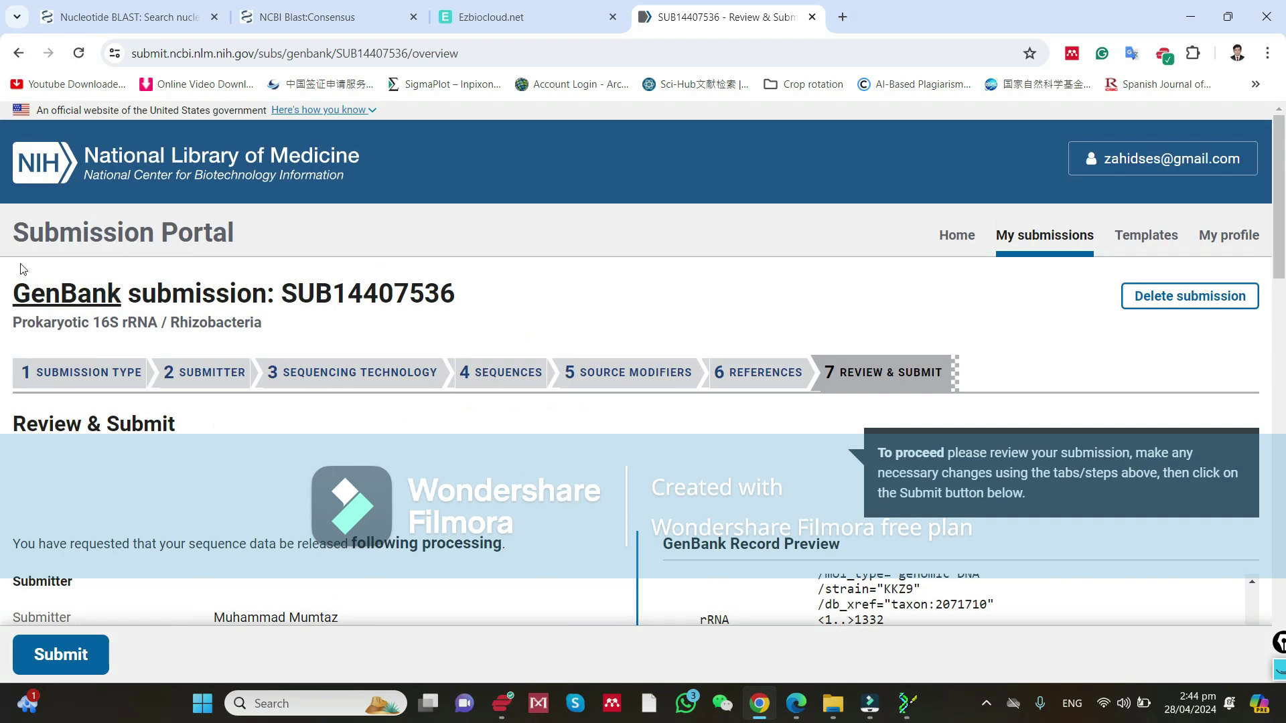
click(79, 230)
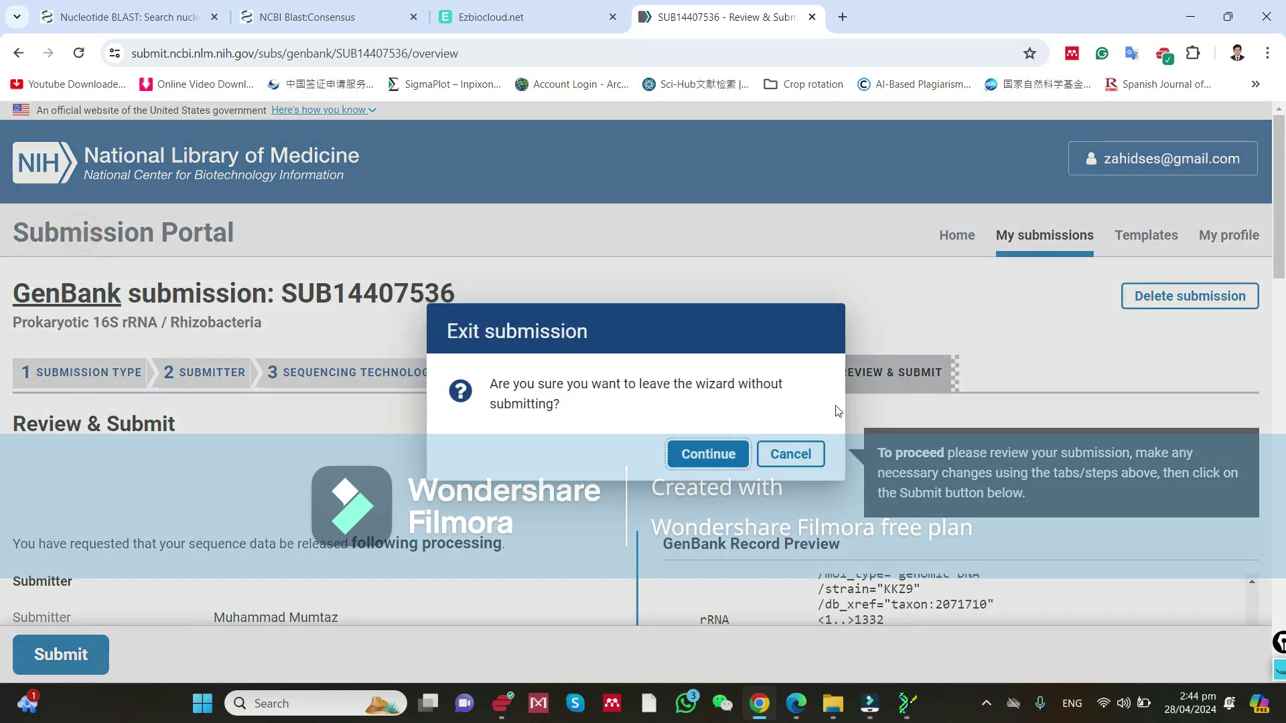
click(709, 455)
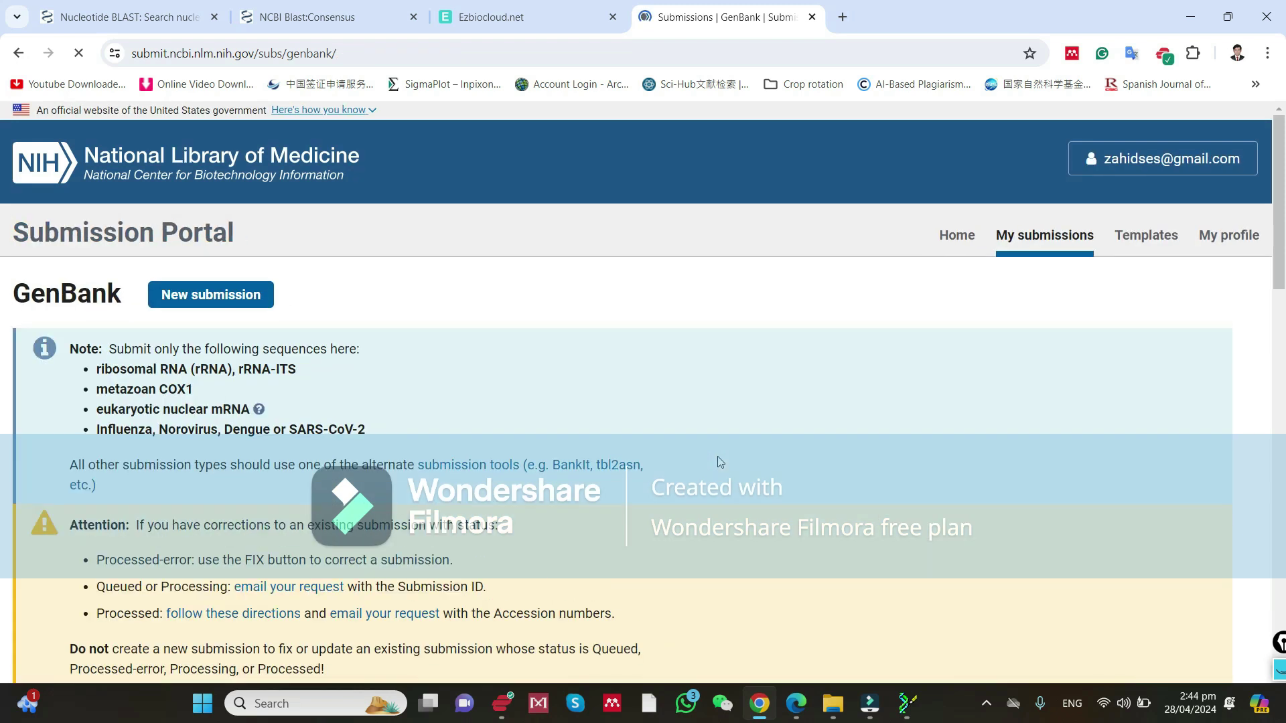
Delete the unfinished Prokaryotic 16S rRNA / Rhizobacteria submission from the submissions list.
scroll(717, 456, down, 5)
scroll(717, 448, down, 1)
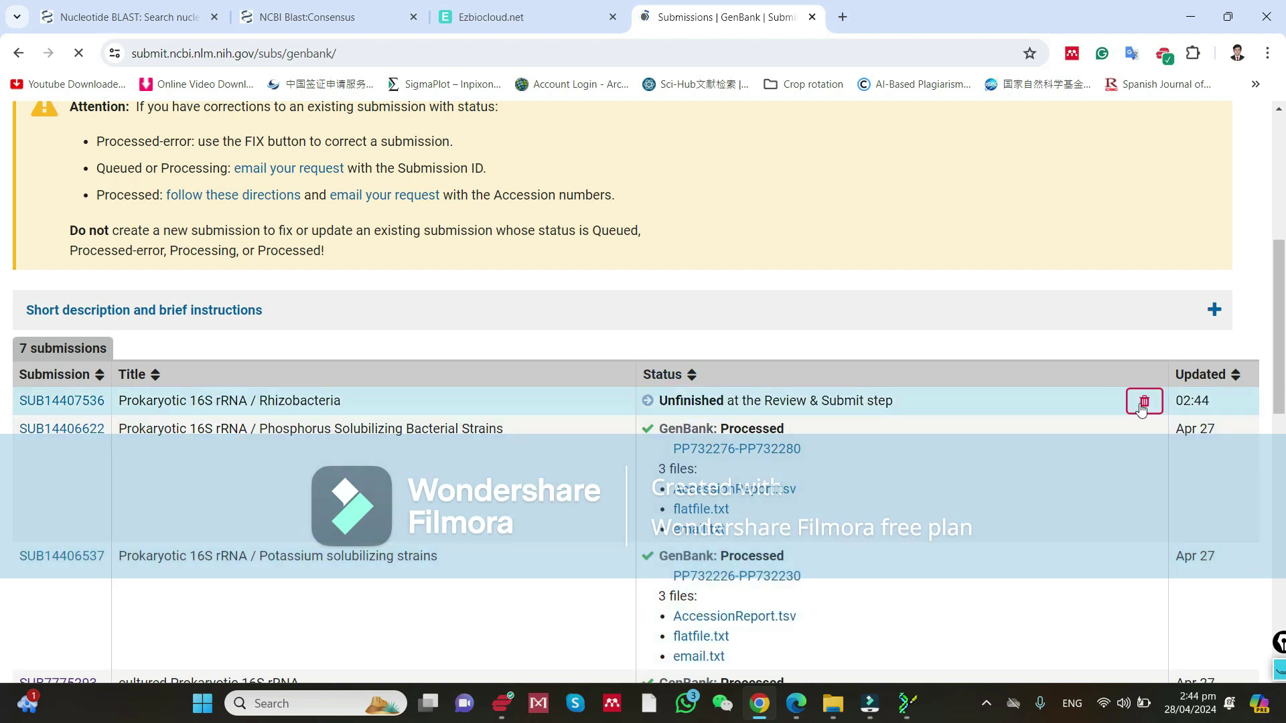
click(1144, 400)
click(715, 176)
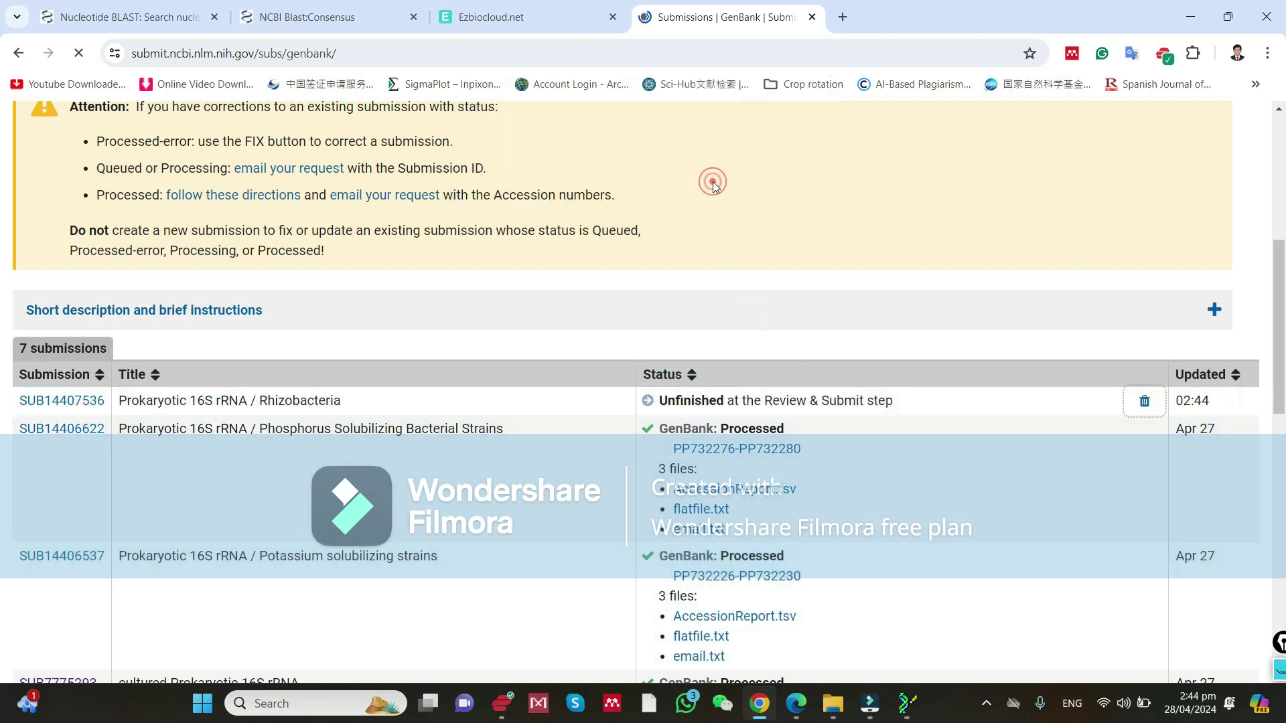